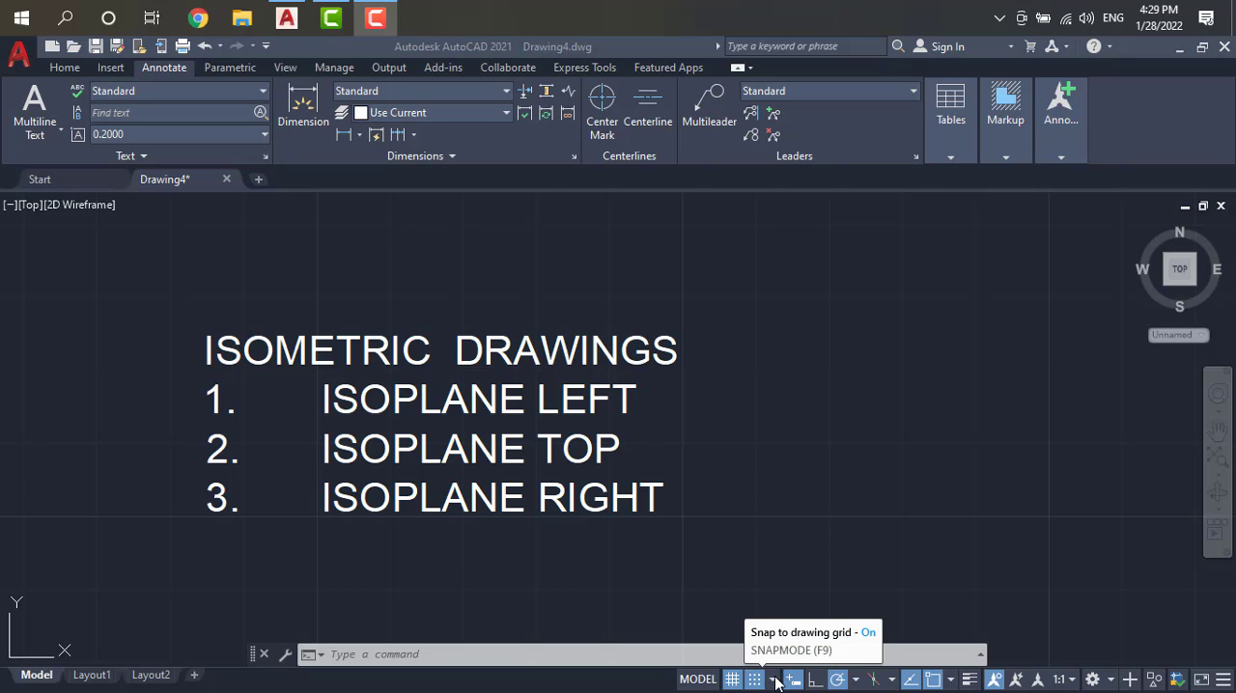
Step: Set the snap type to isometric snap in the drafting settings
click(775, 677)
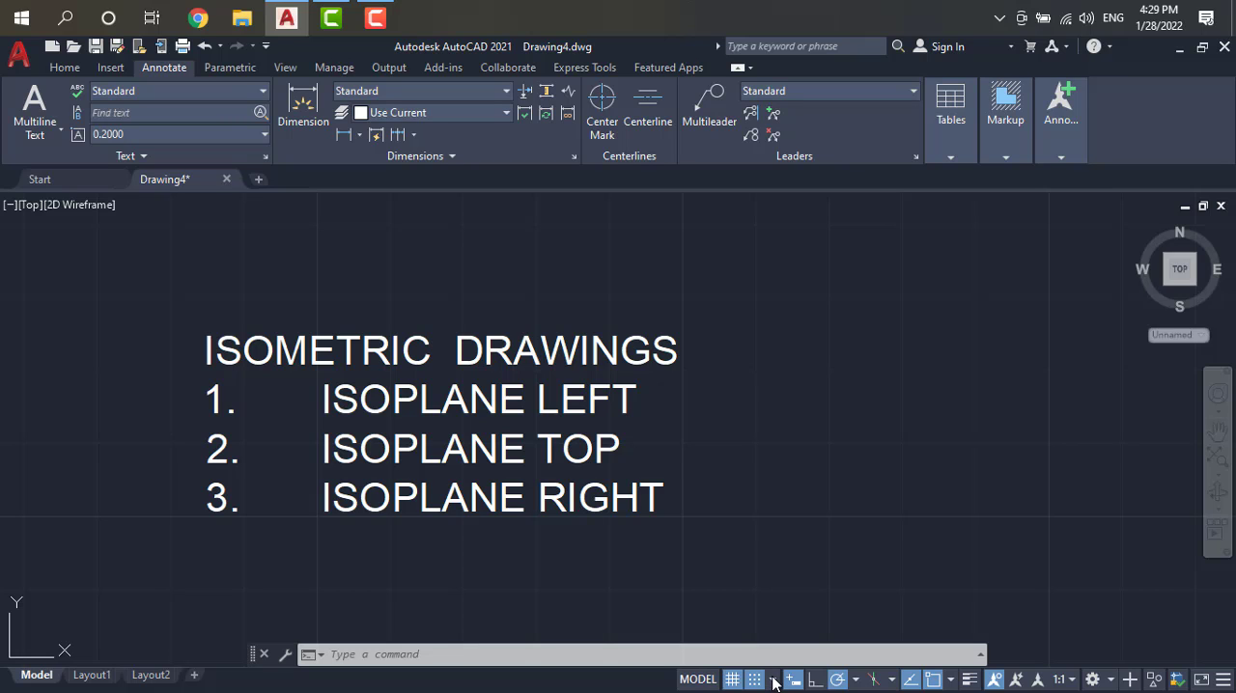
click(775, 681)
click(789, 649)
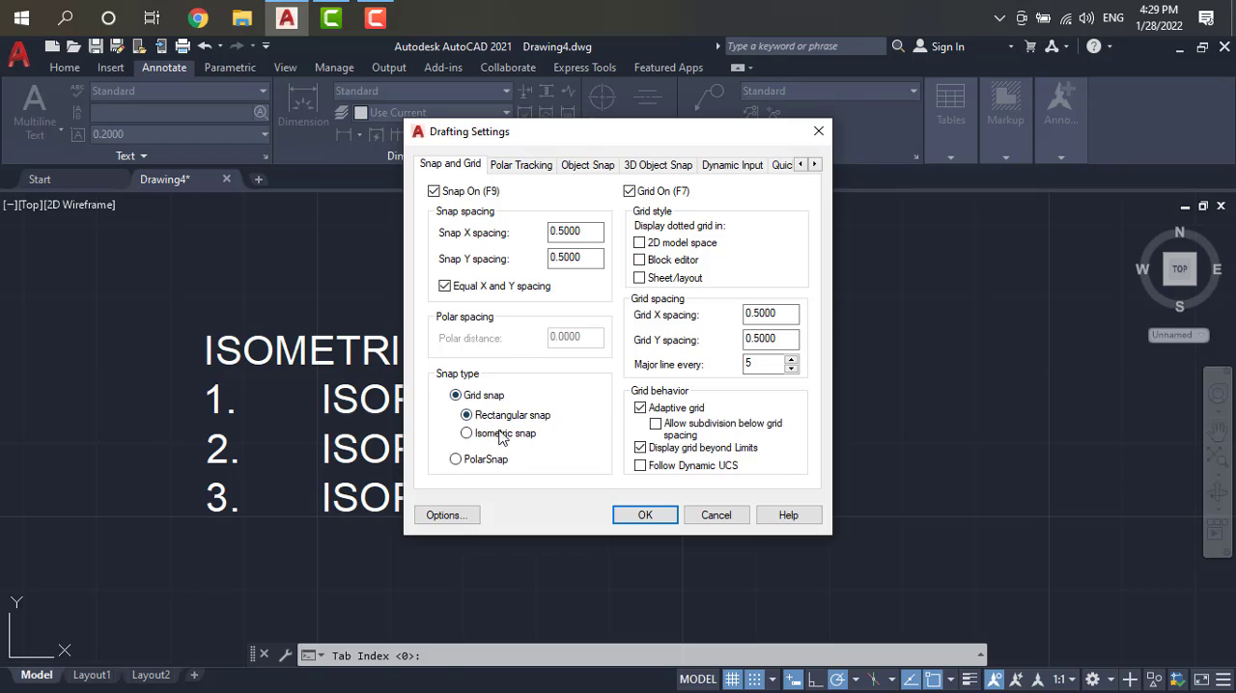
click(468, 433)
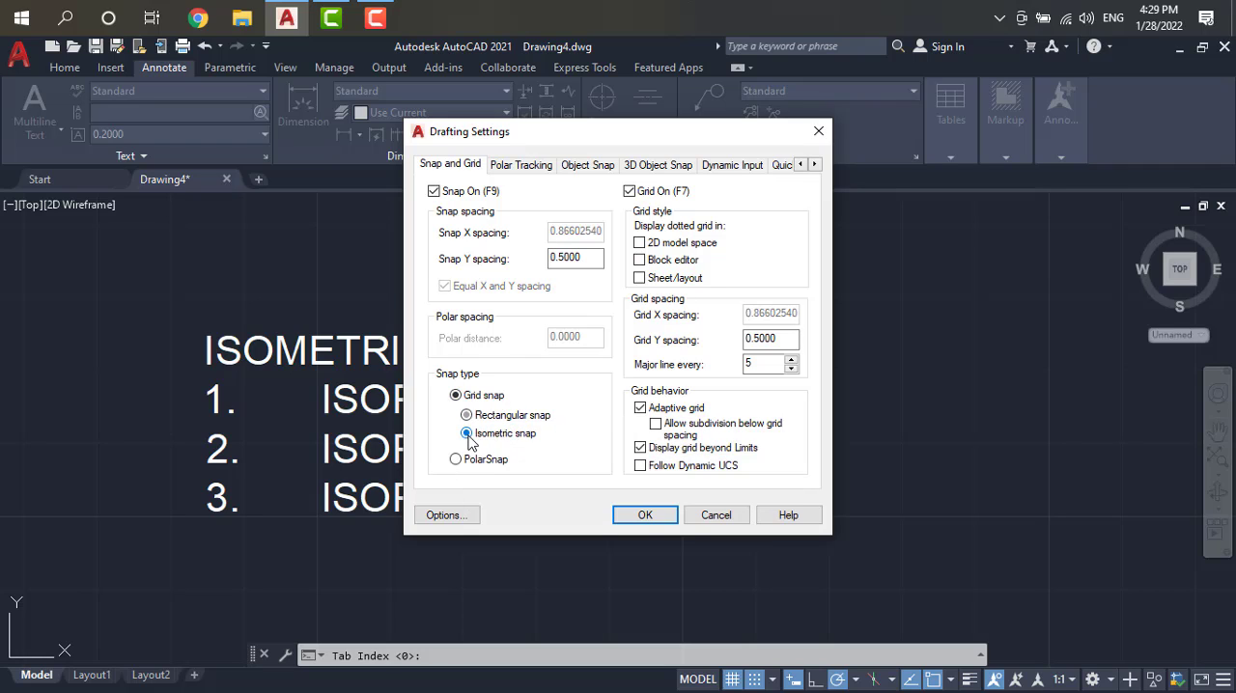
click(645, 514)
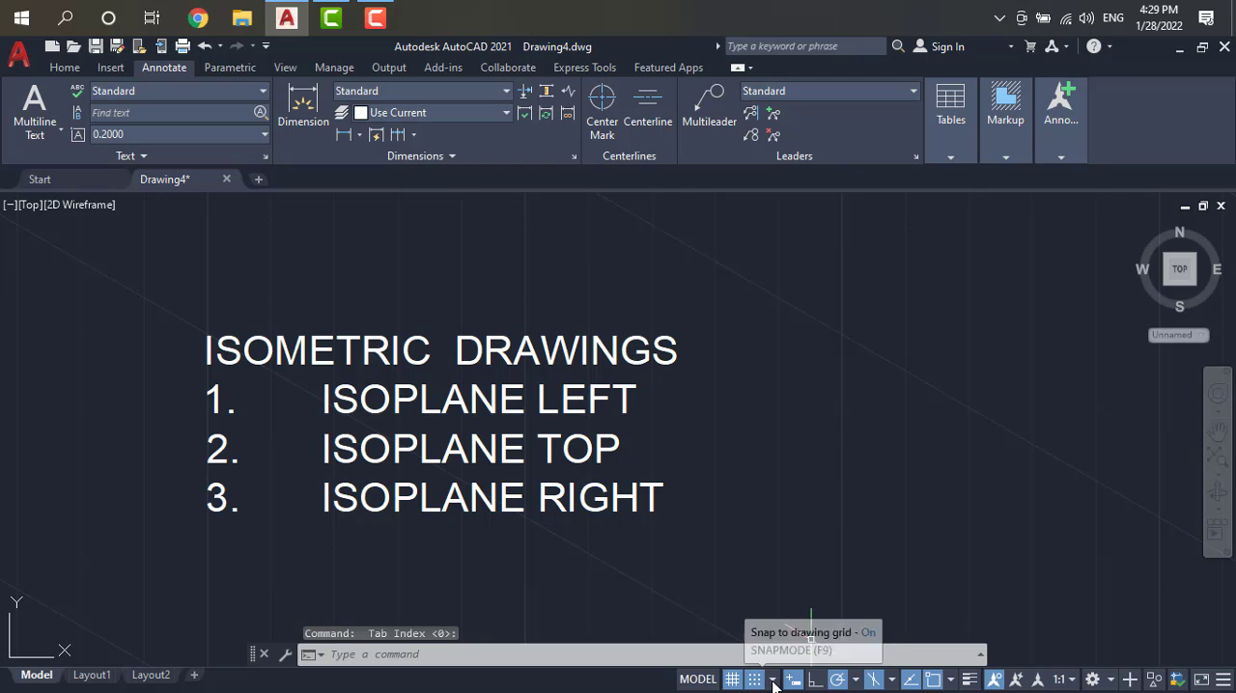
Step: Switch the snap type back to rectangular snap in the drafting settings
click(772, 679)
click(789, 654)
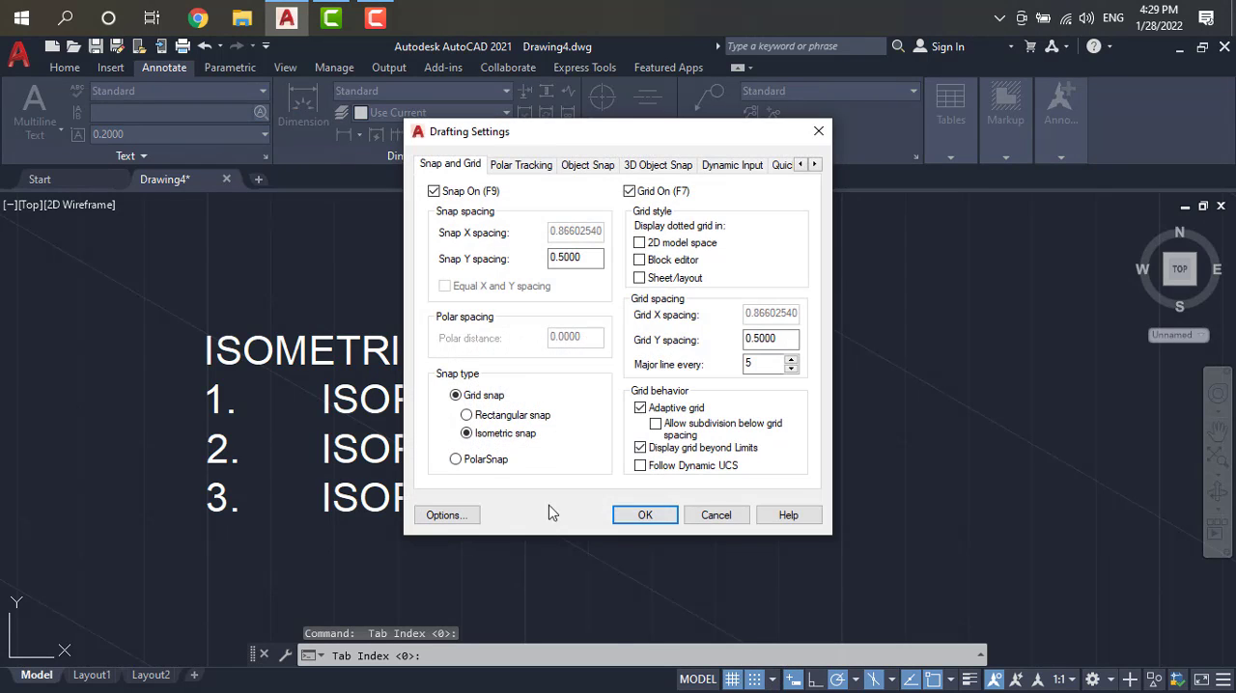
click(468, 415)
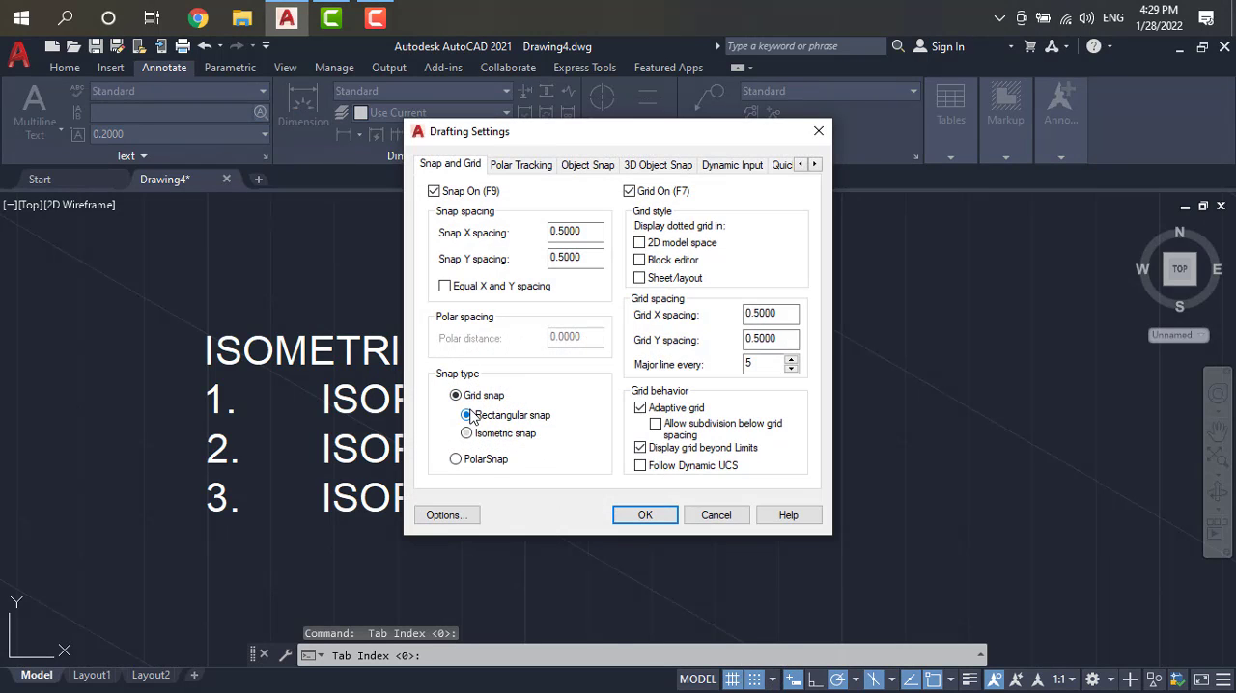
click(655, 519)
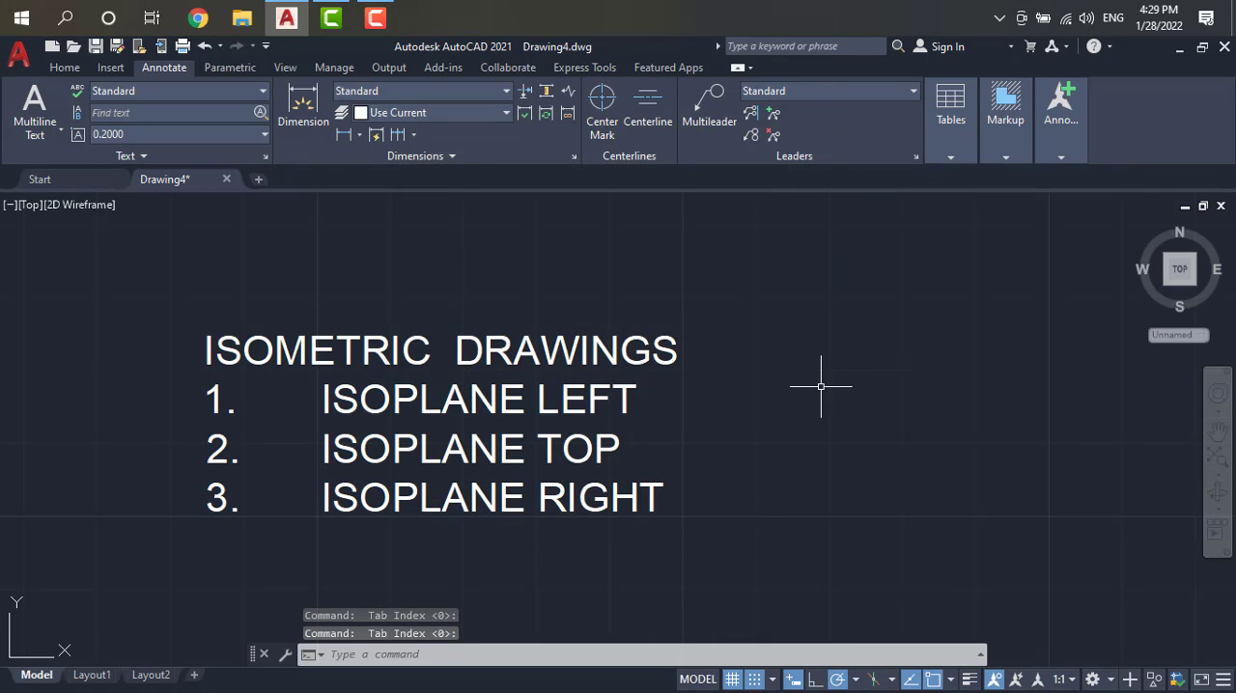
Step: Change the grid snap from rectangular to isometric snap in the drafting settings
scroll(820, 386, down, 2)
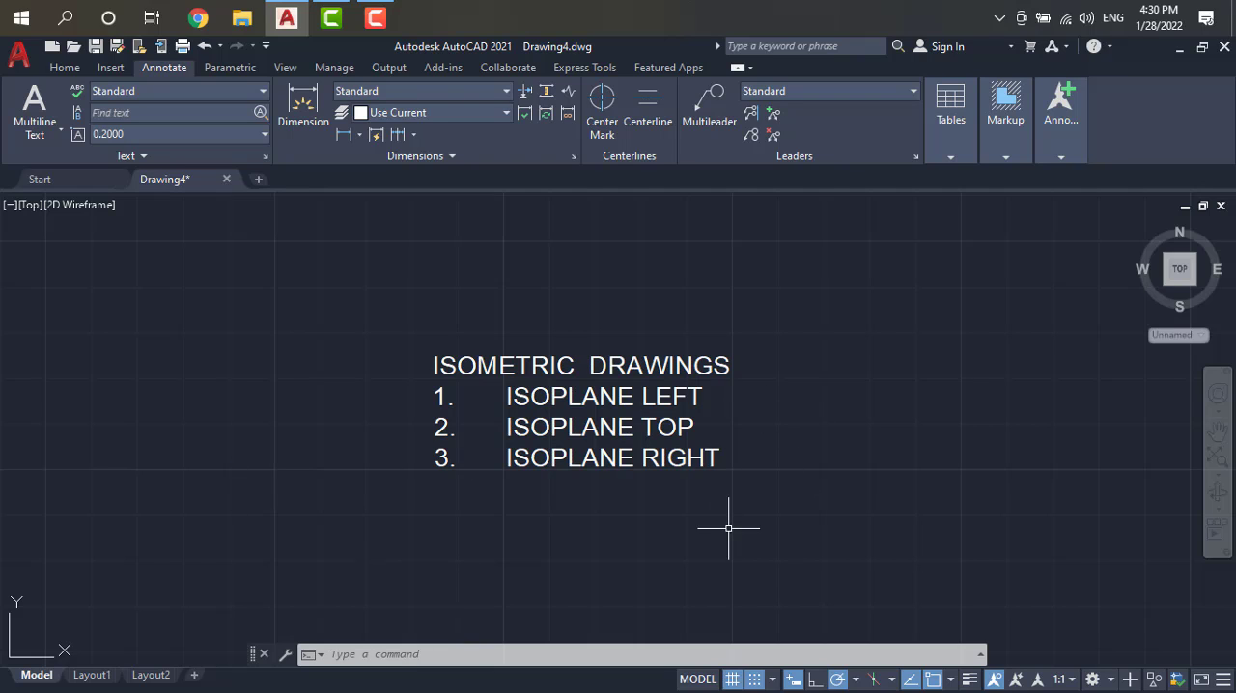
click(773, 679)
click(786, 652)
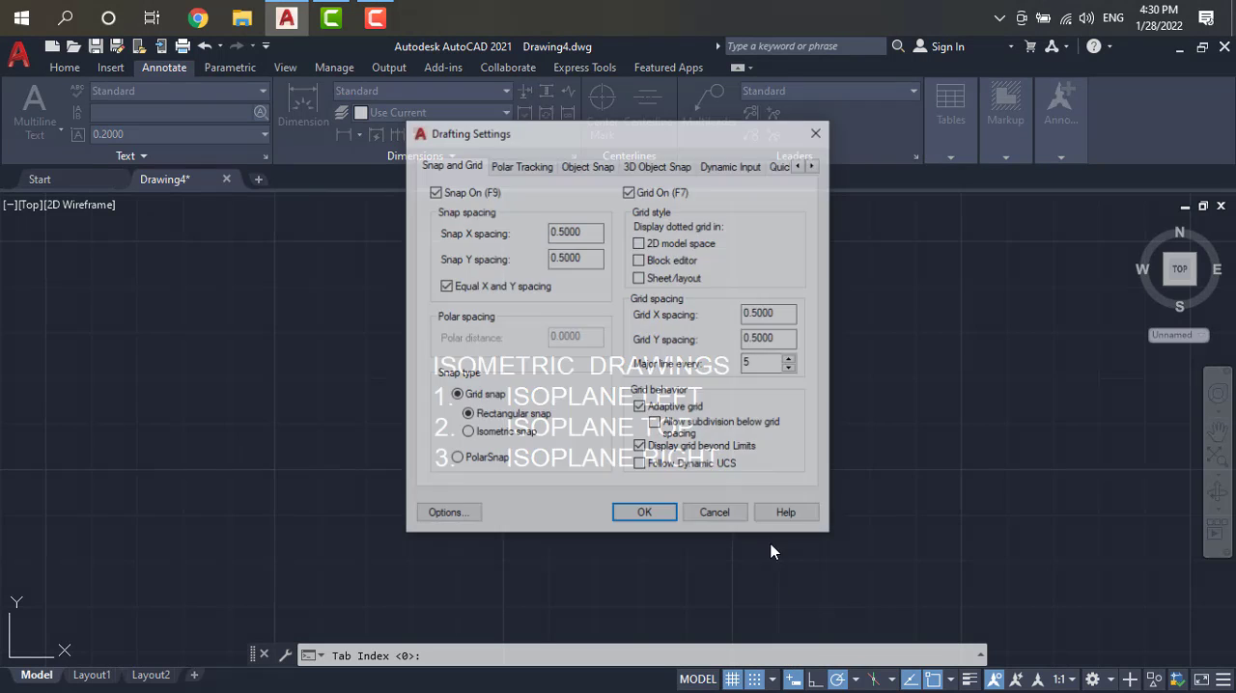
click(469, 432)
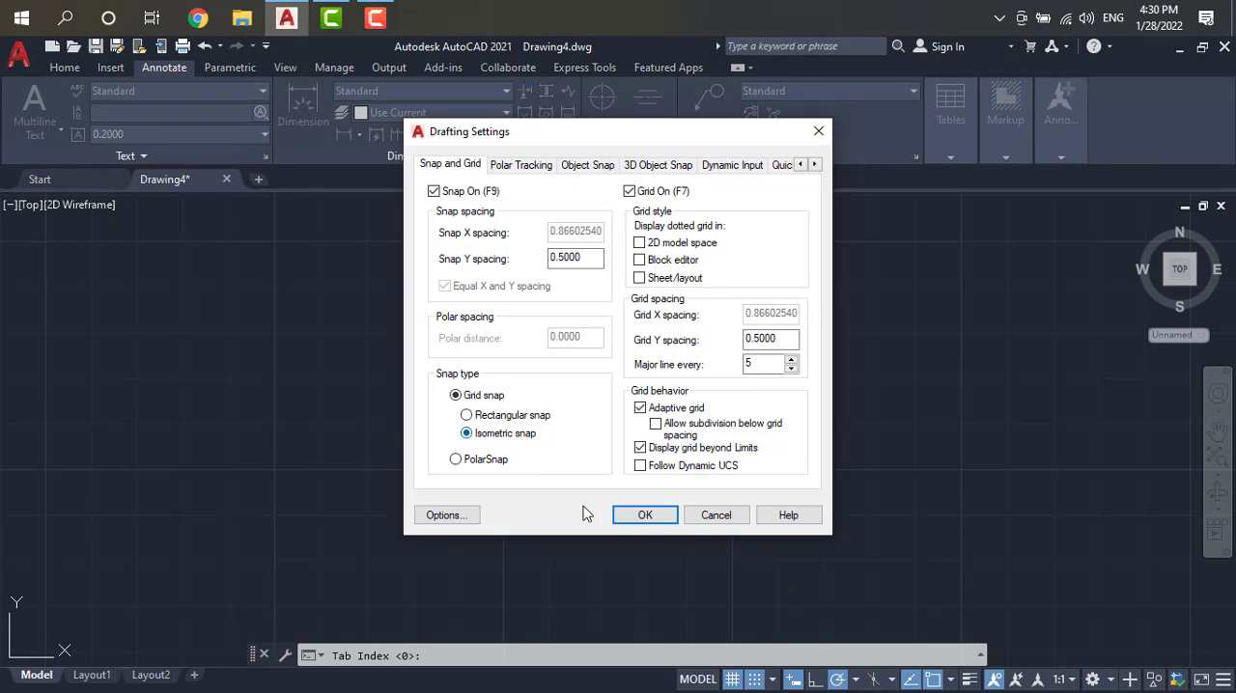
click(641, 515)
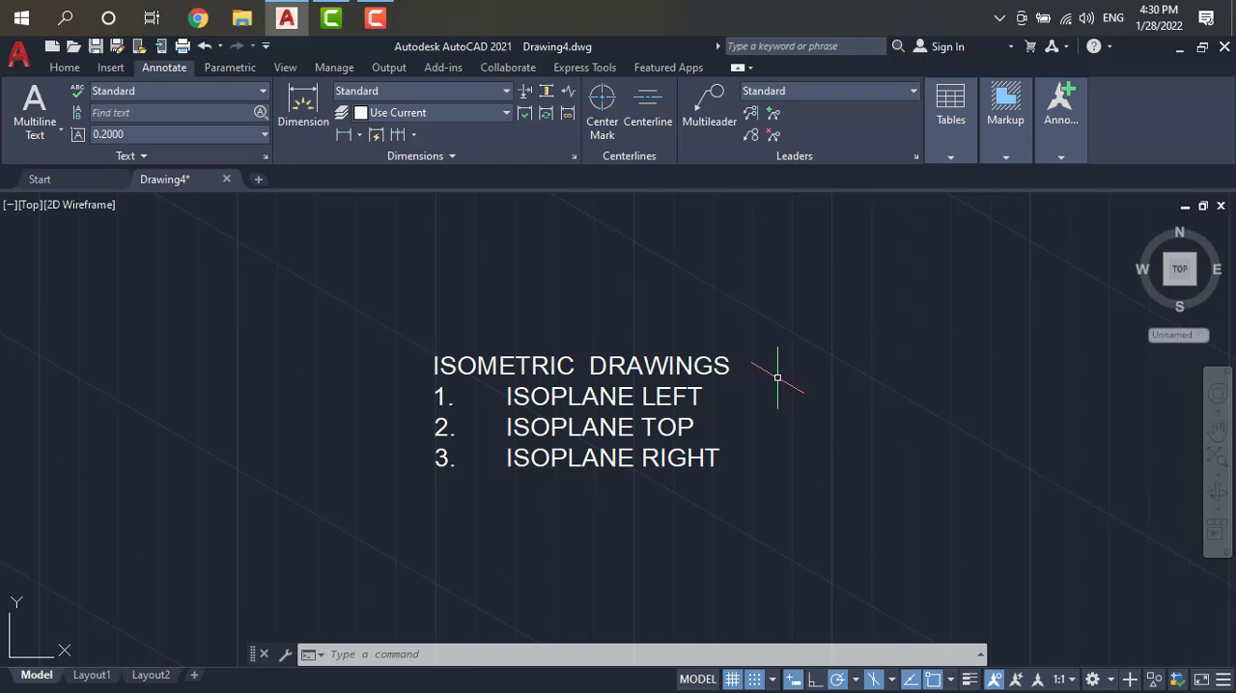
Step: Cycle the isometric drafting plane through top, right and left, and finish on Isoplane Top
key(F5)
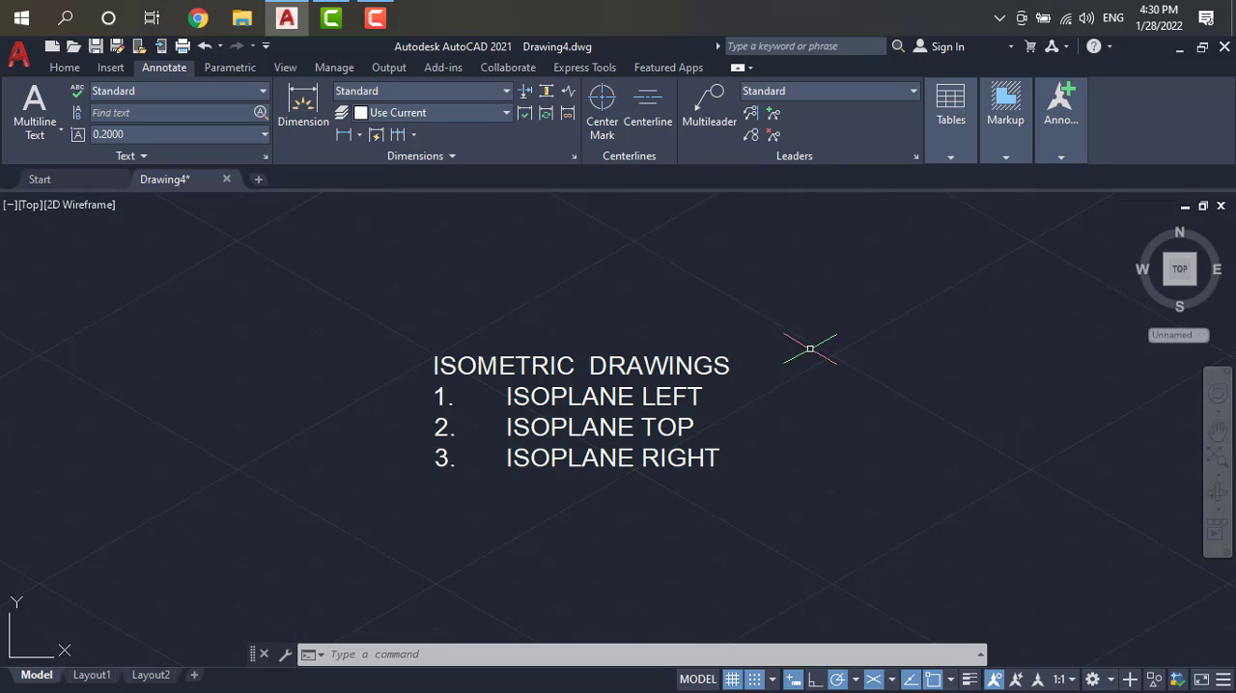
key(F5)
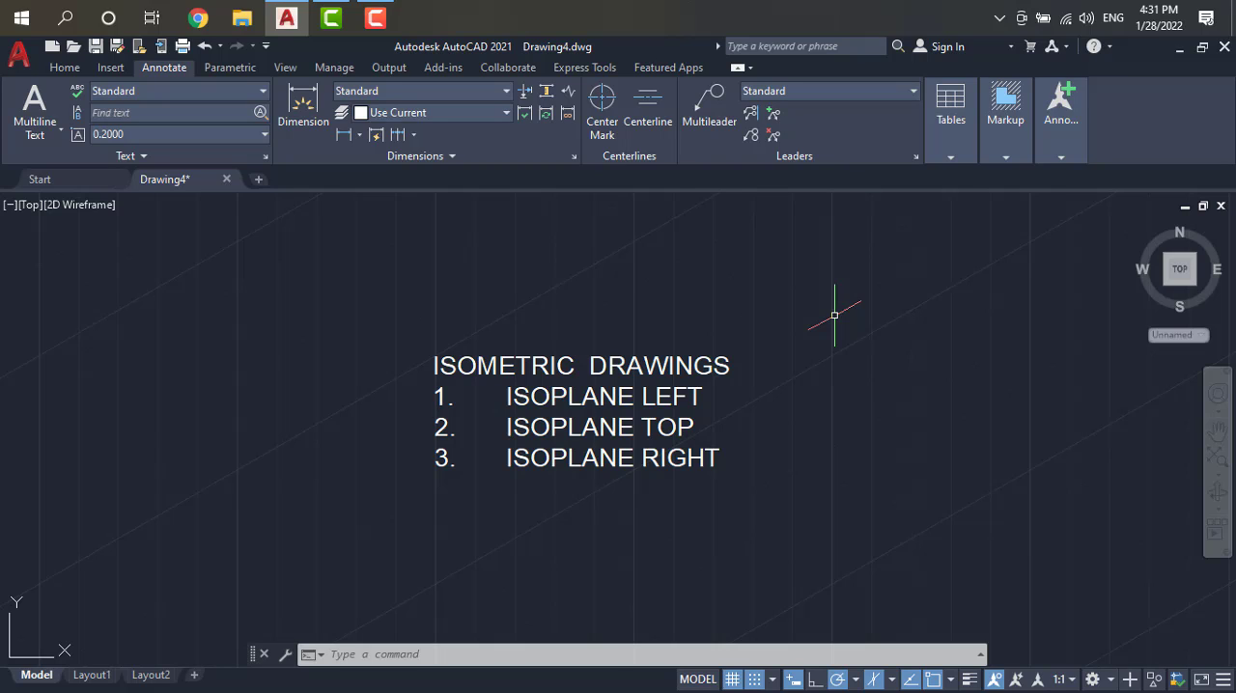
key(F5)
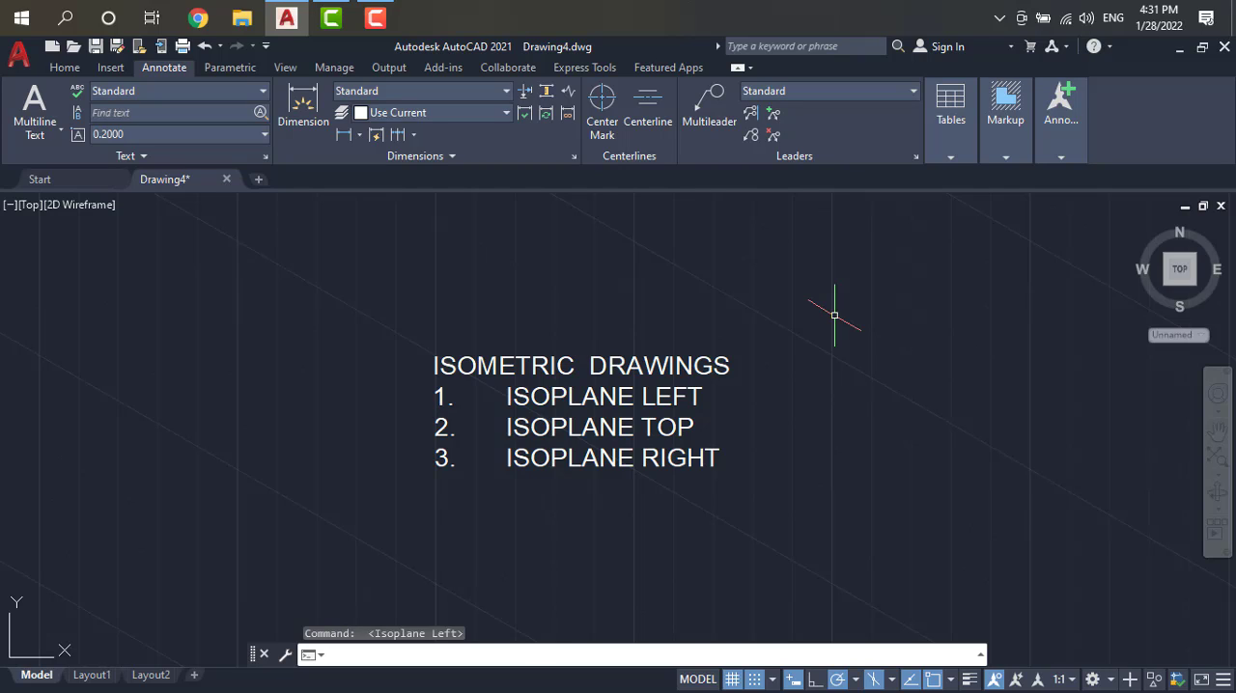
key(F5)
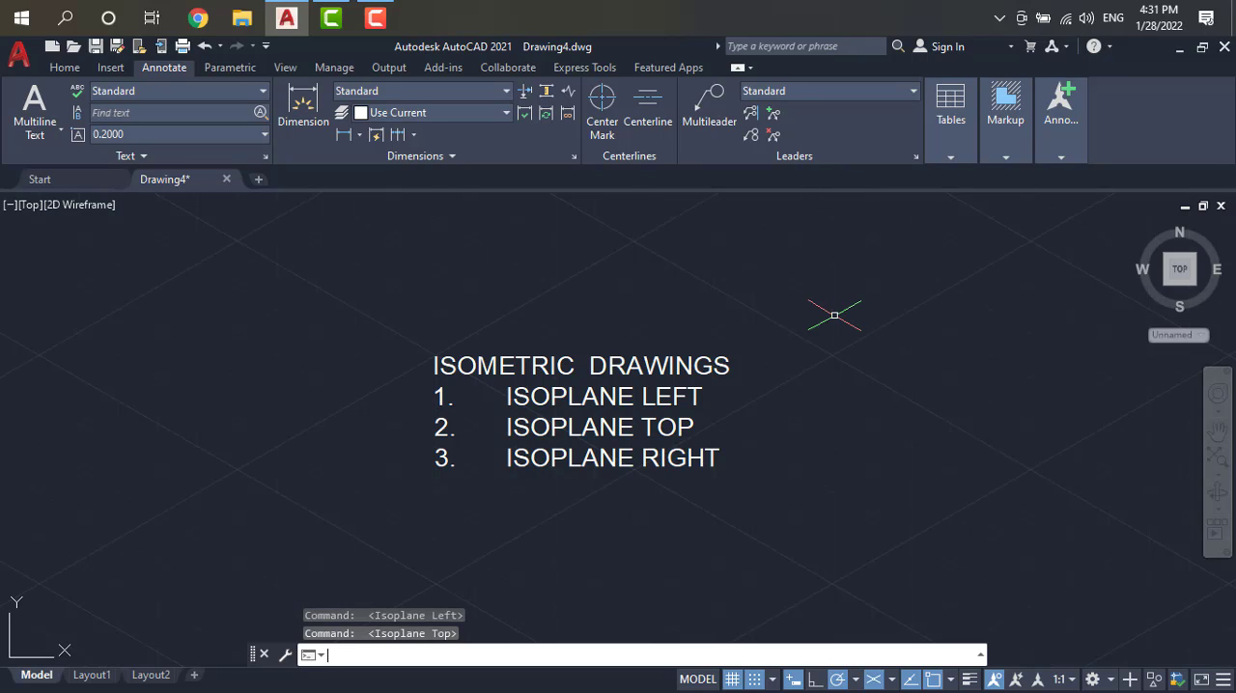
Step: Turn off the grid display in the drawing area, toggling it on once in between
click(671, 418)
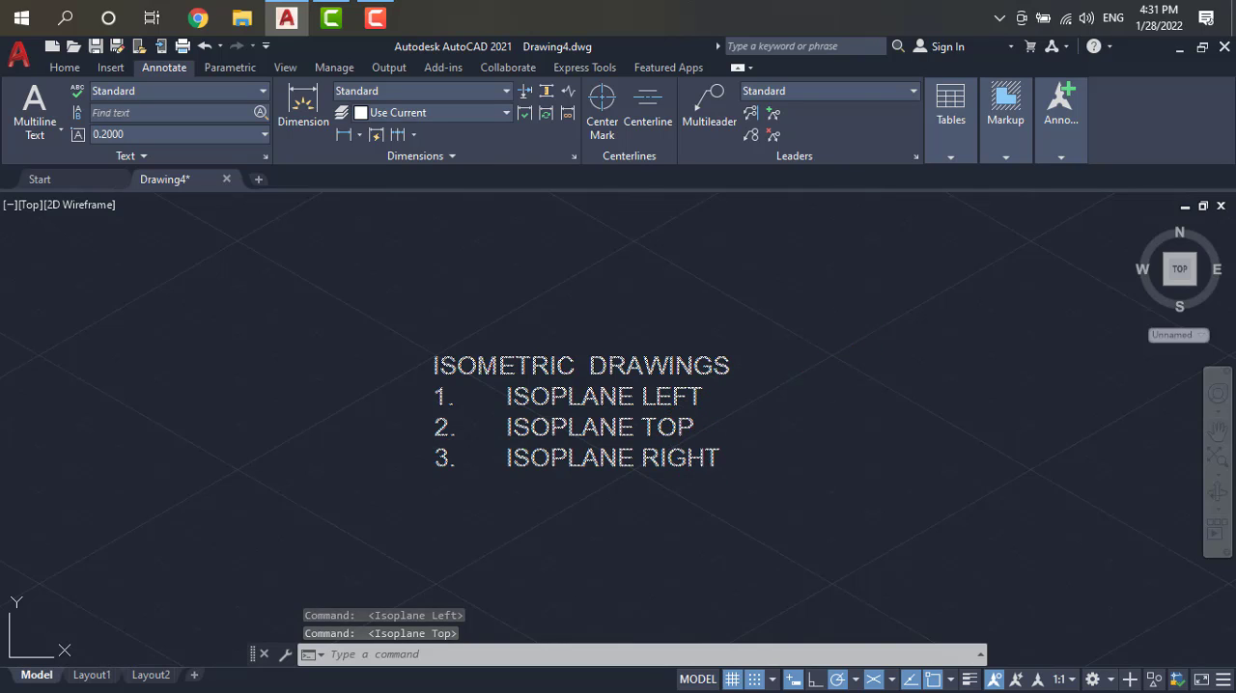
scroll(884, 357, down, 4)
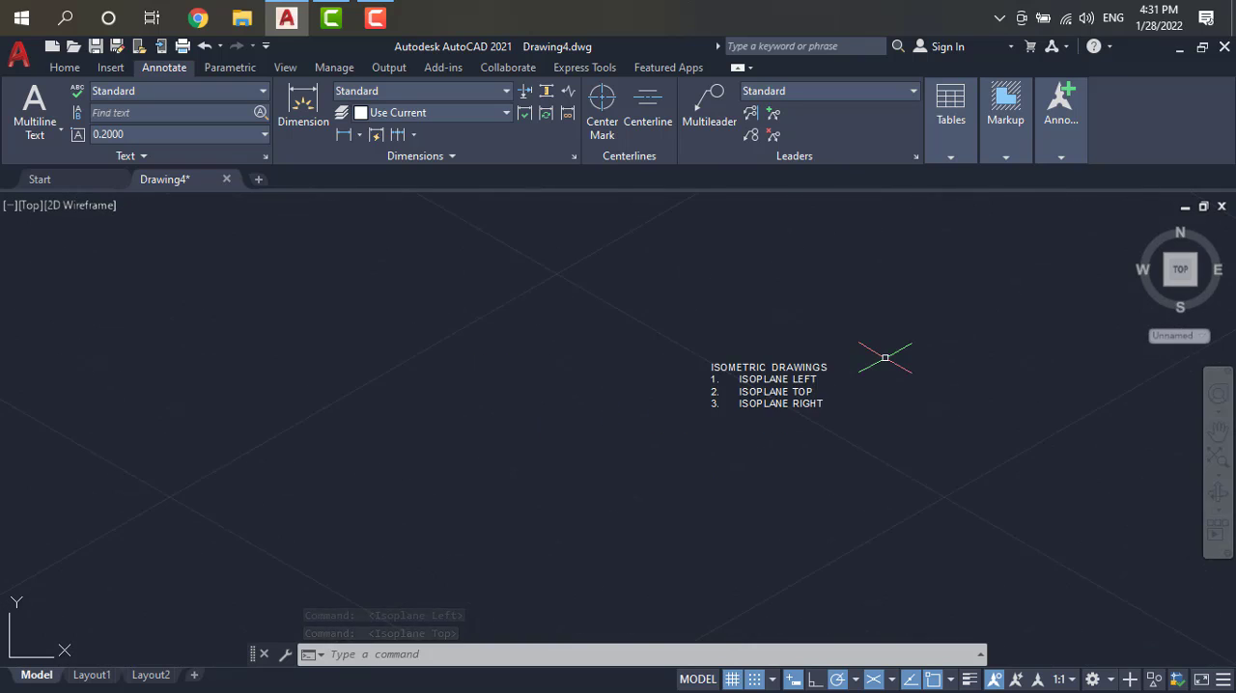
scroll(884, 358, up, 5)
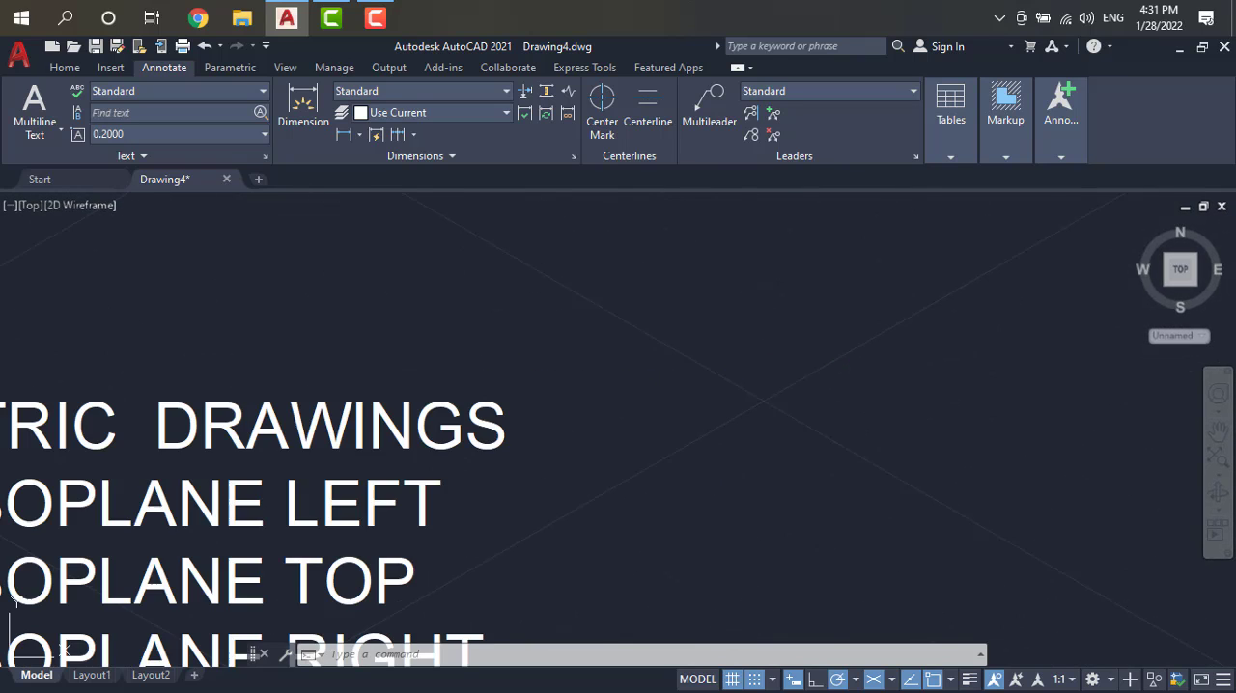
scroll(849, 357, down, 5)
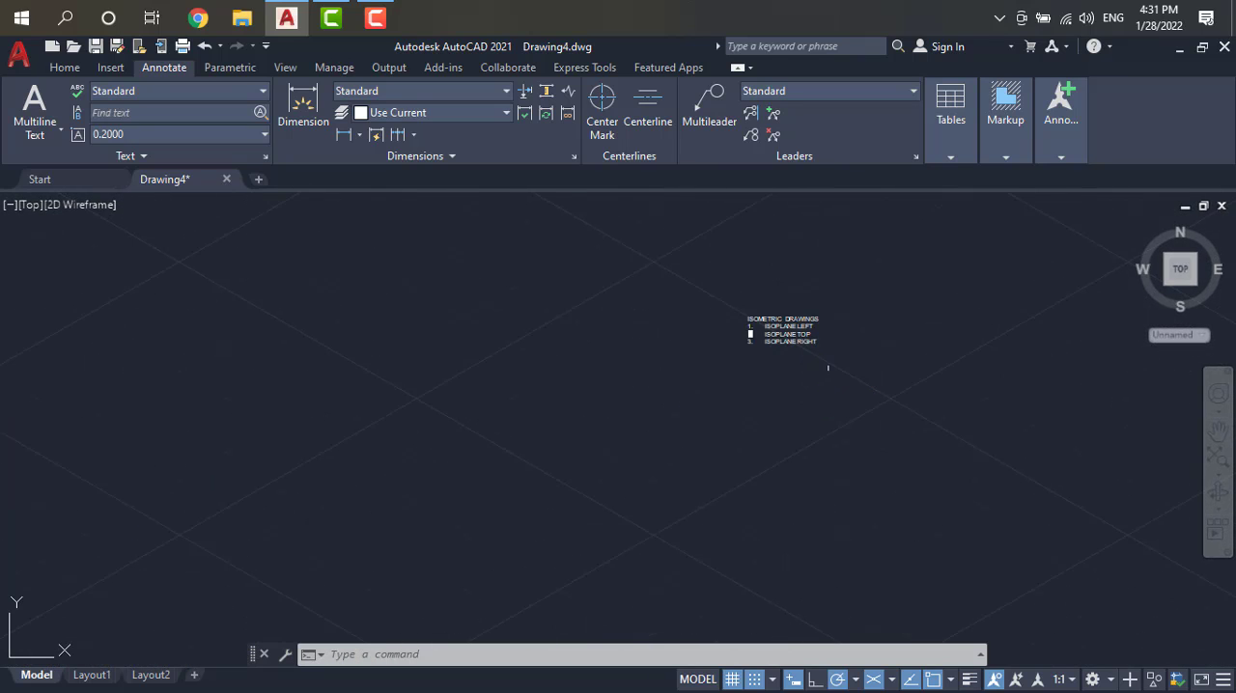
click(1218, 433)
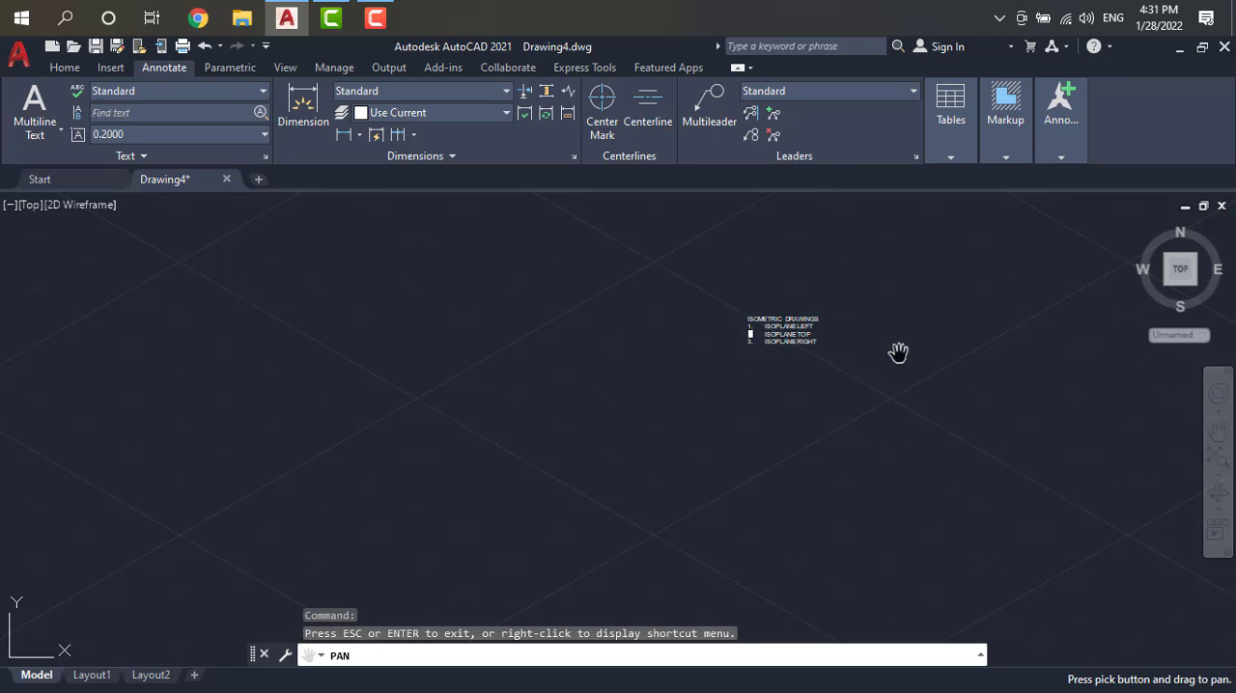
drag(822, 334, 930, 274)
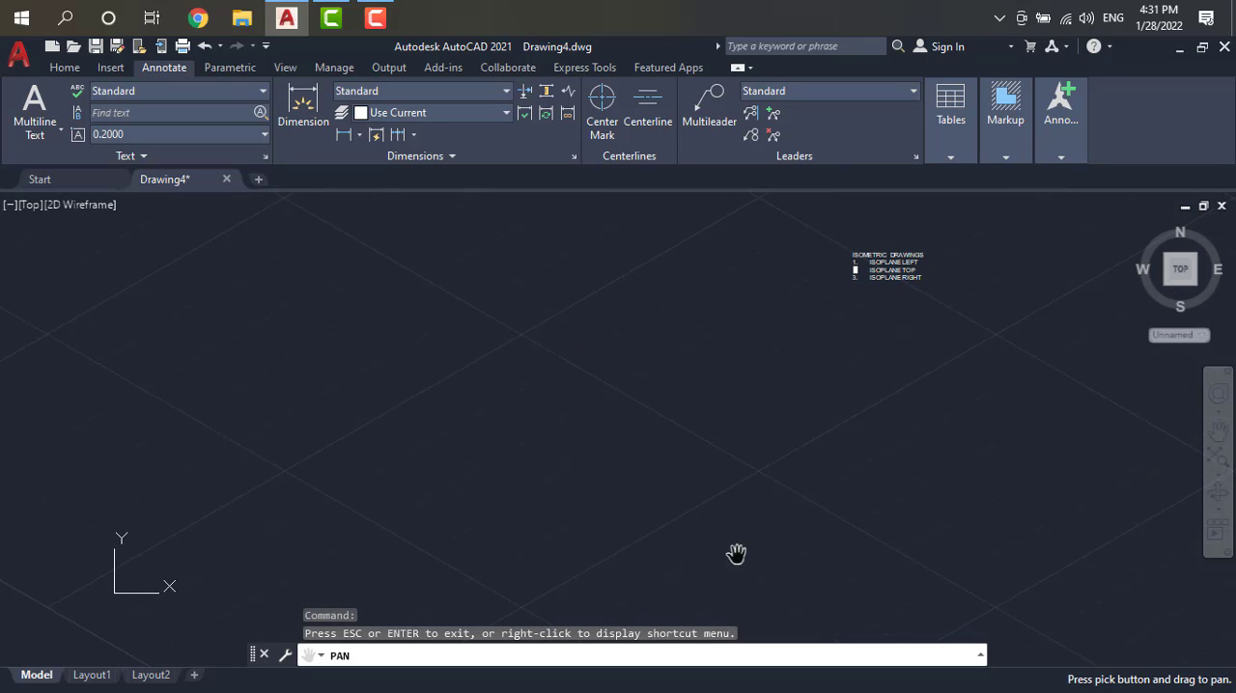
key(Escape)
key(F5)
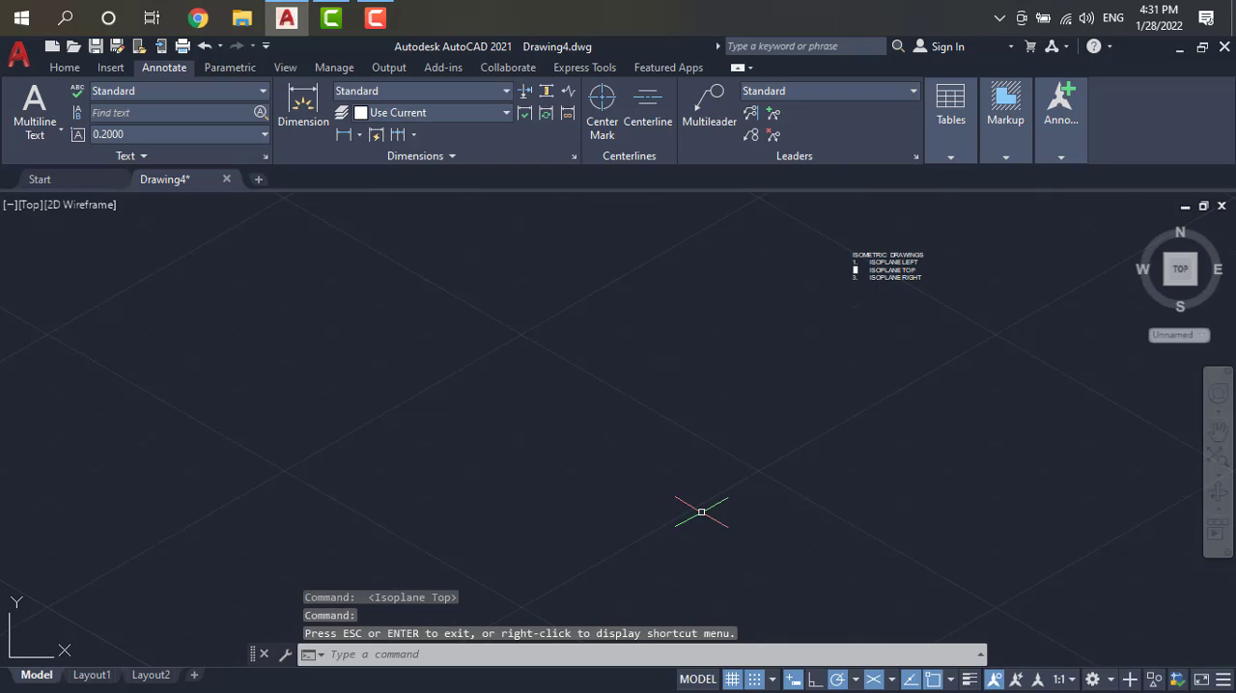
click(731, 679)
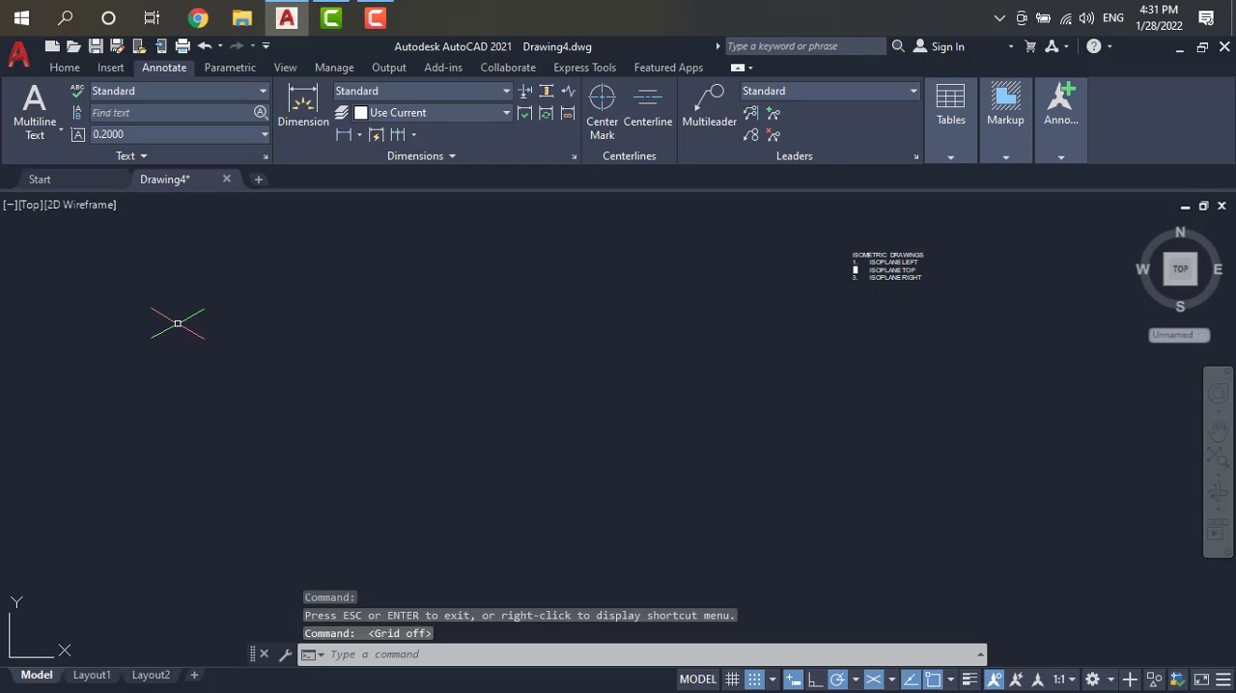
key(F7)
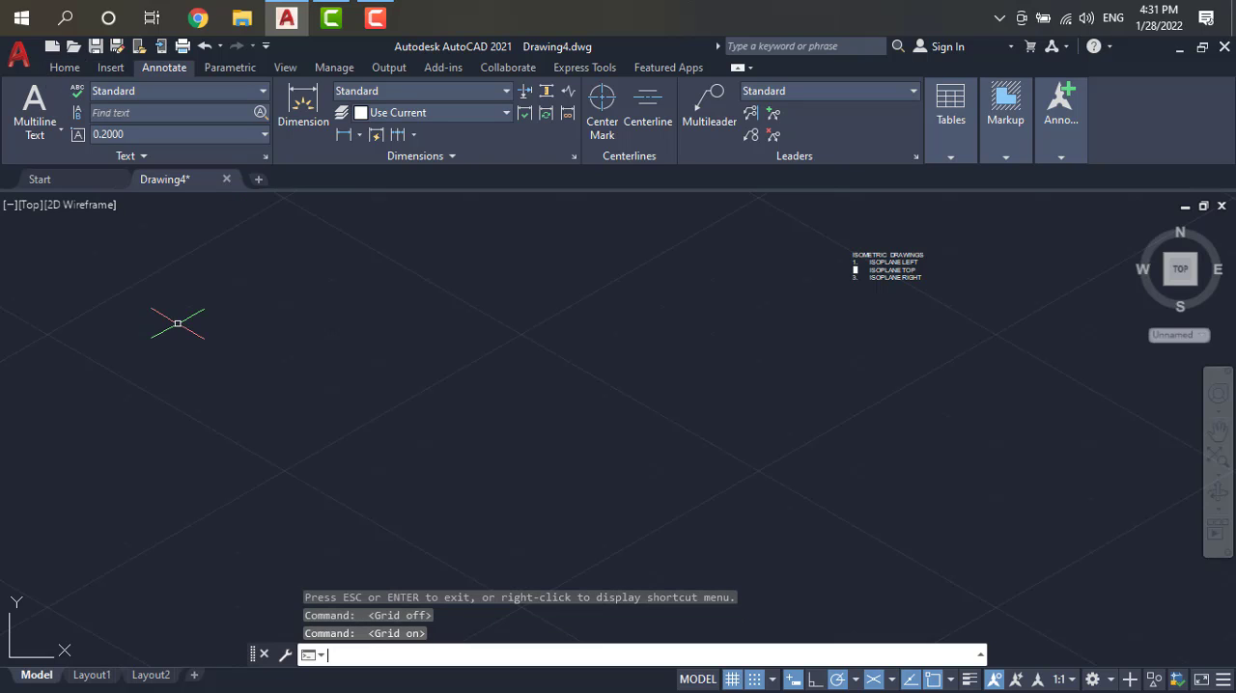
key(F7)
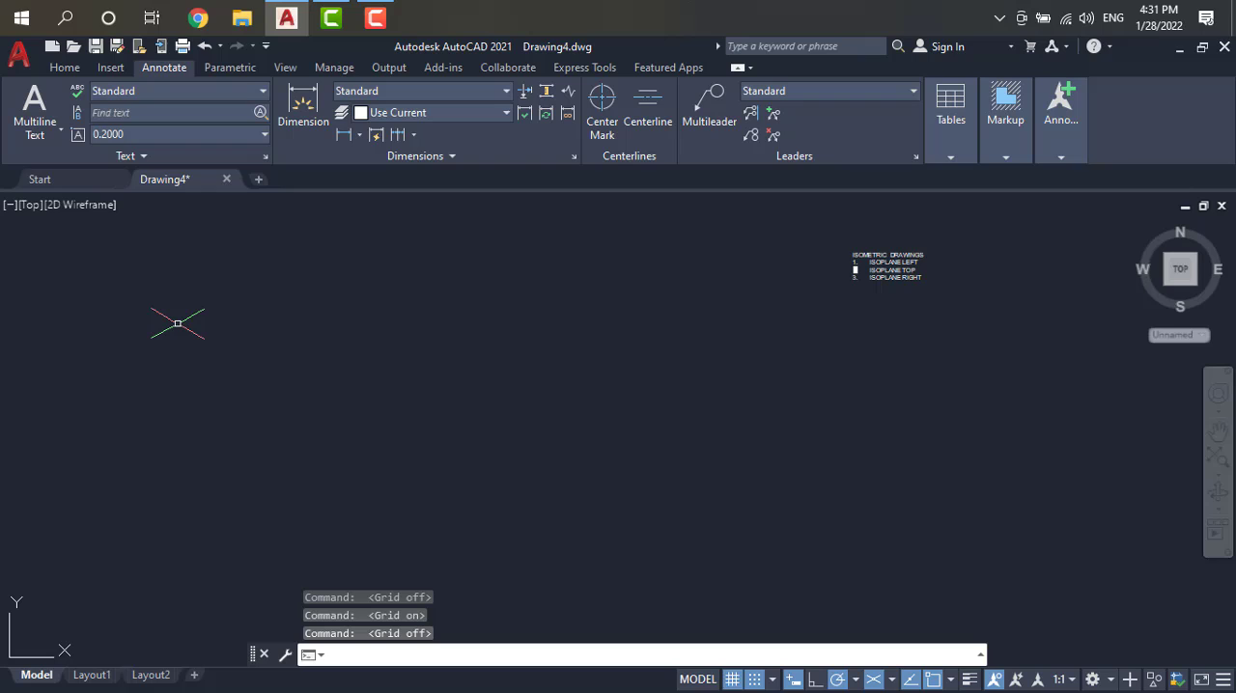
Step: Draw a line about 8.25 units long at 150° in the empty area below and to the left of the text
click(72, 67)
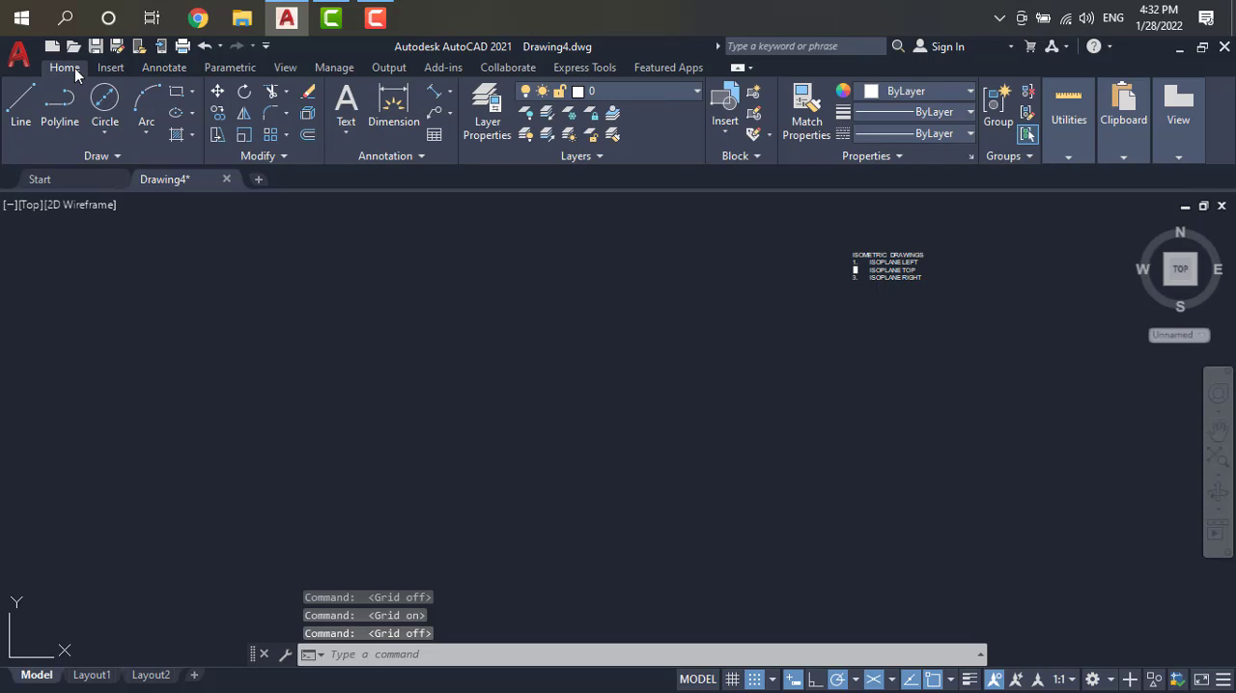
click(20, 106)
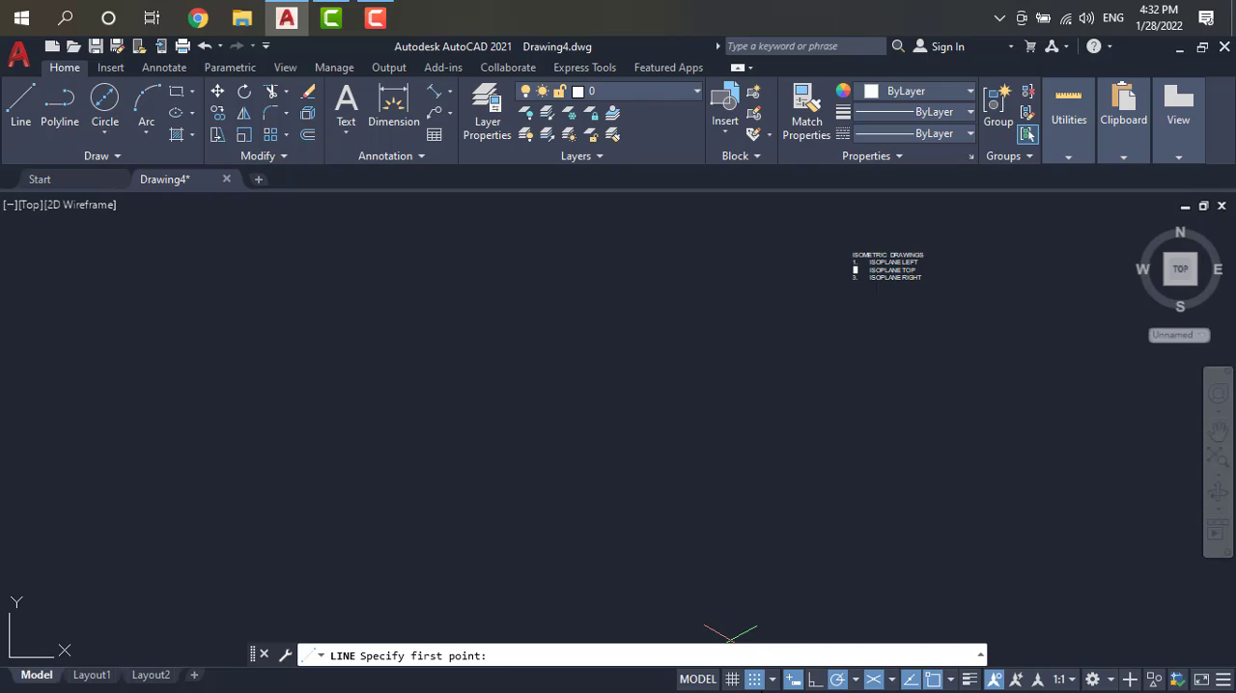
click(853, 681)
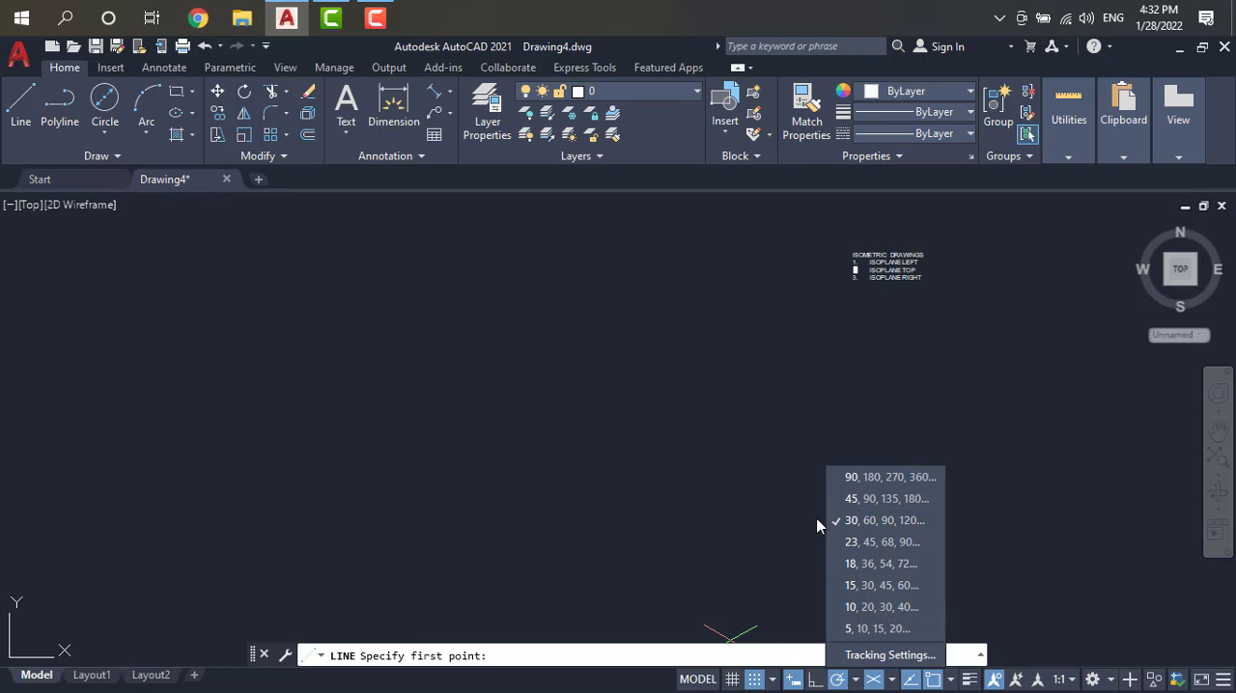
click(665, 503)
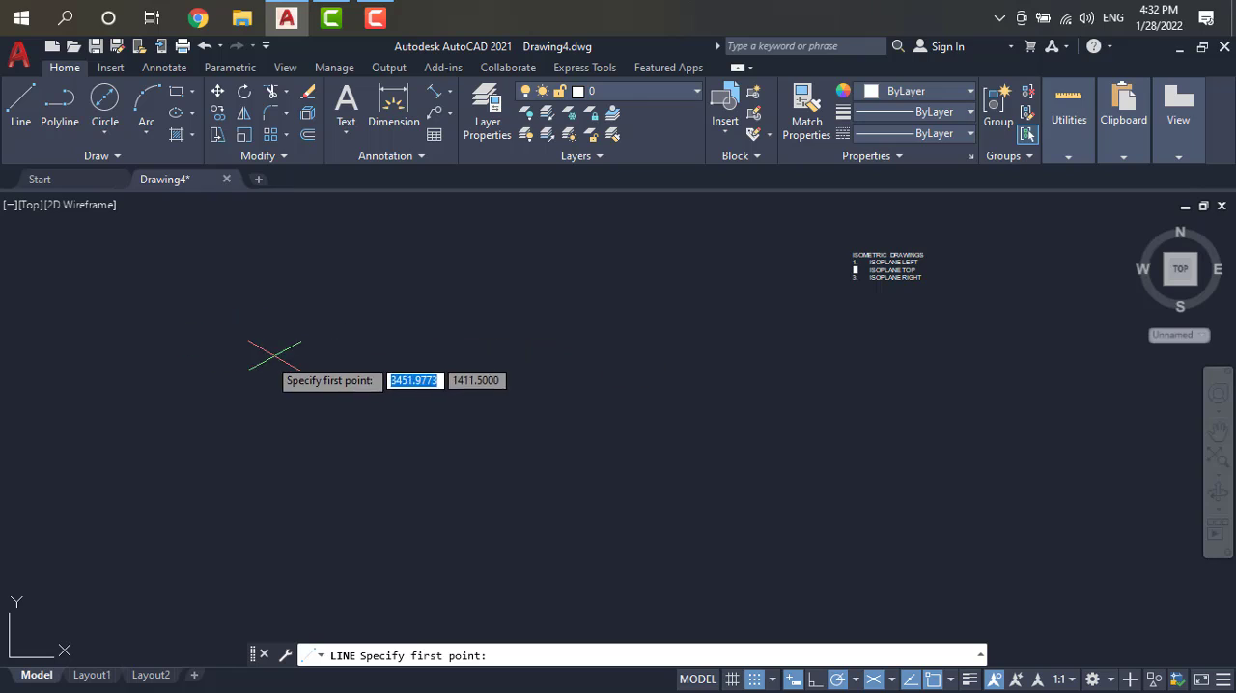
click(531, 503)
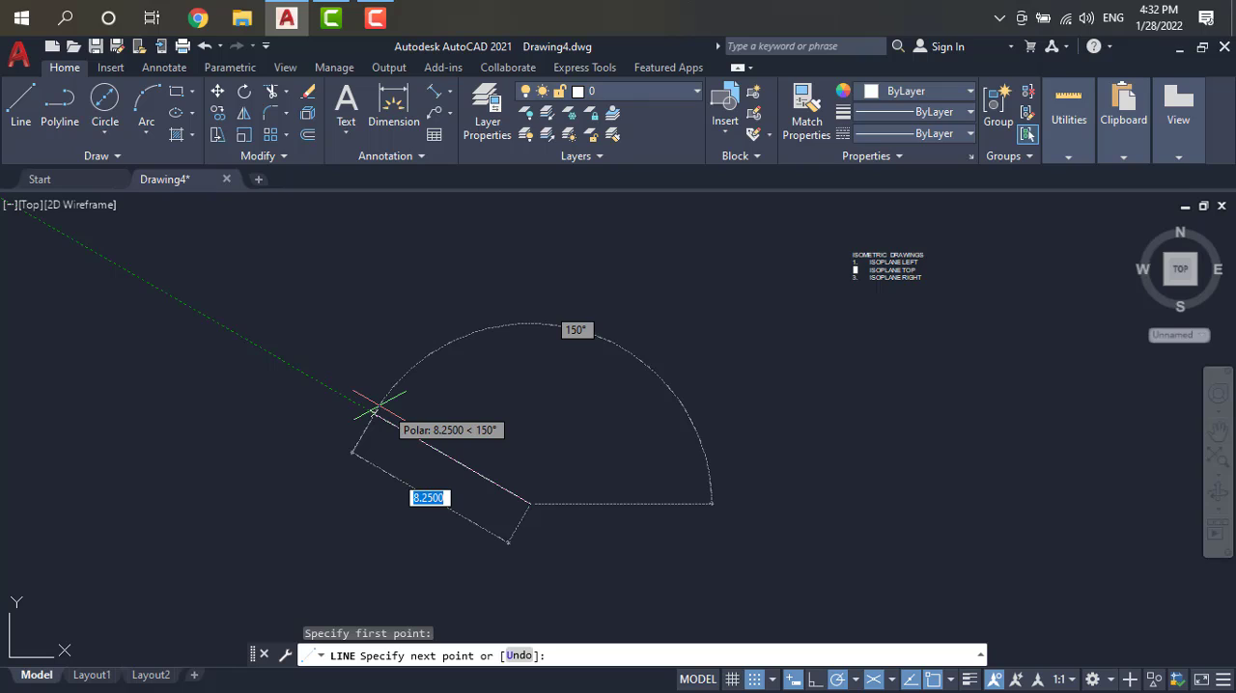
click(374, 412)
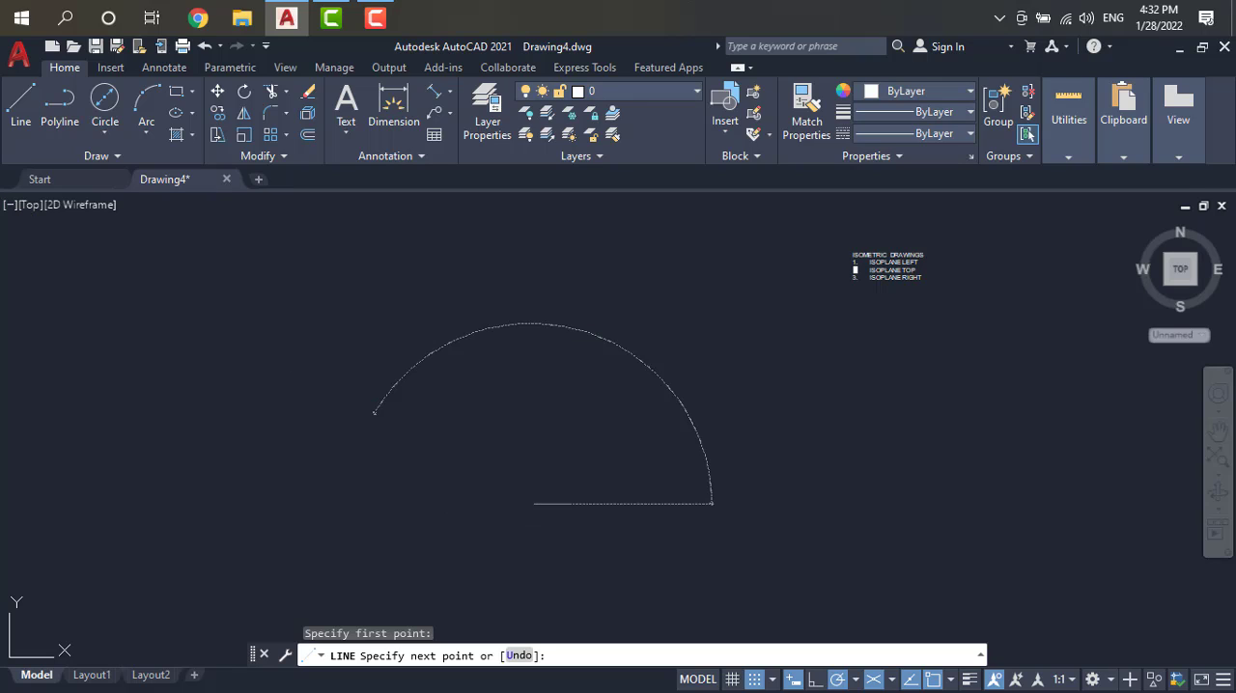
key(Return)
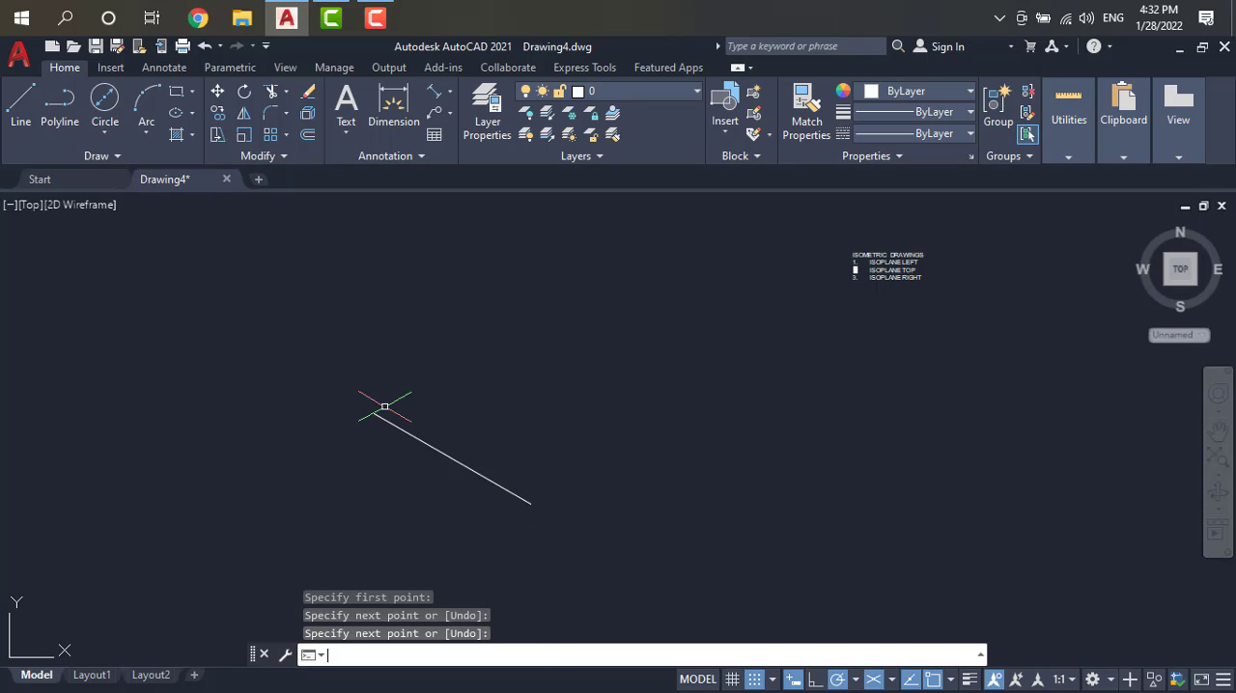
Step: Draw a vertical line about 7.5 units upward from the lower end of the 150° line
key(Return)
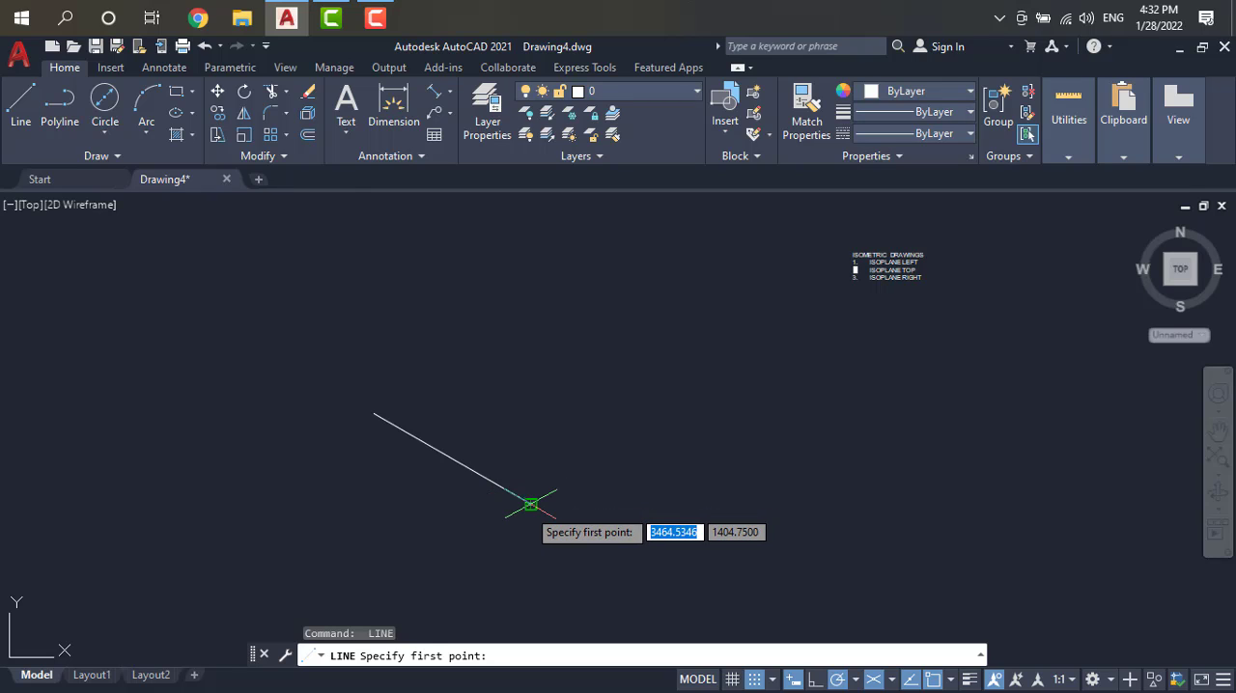
click(530, 504)
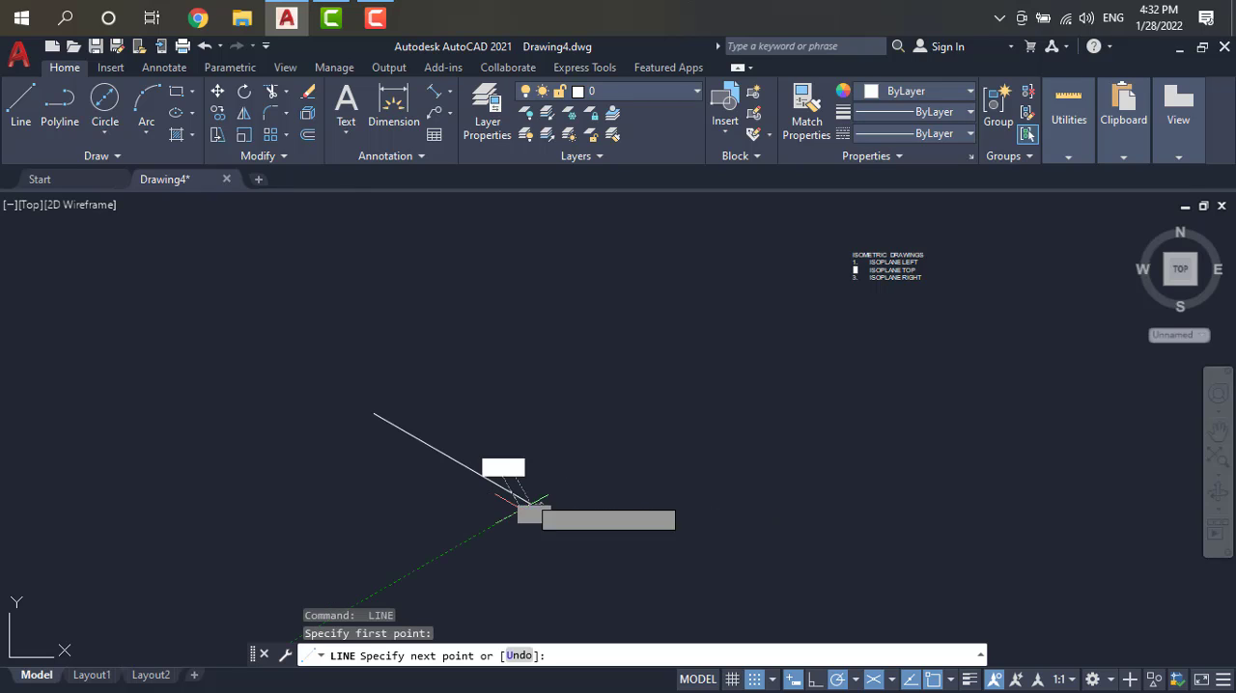
click(530, 340)
key(Return)
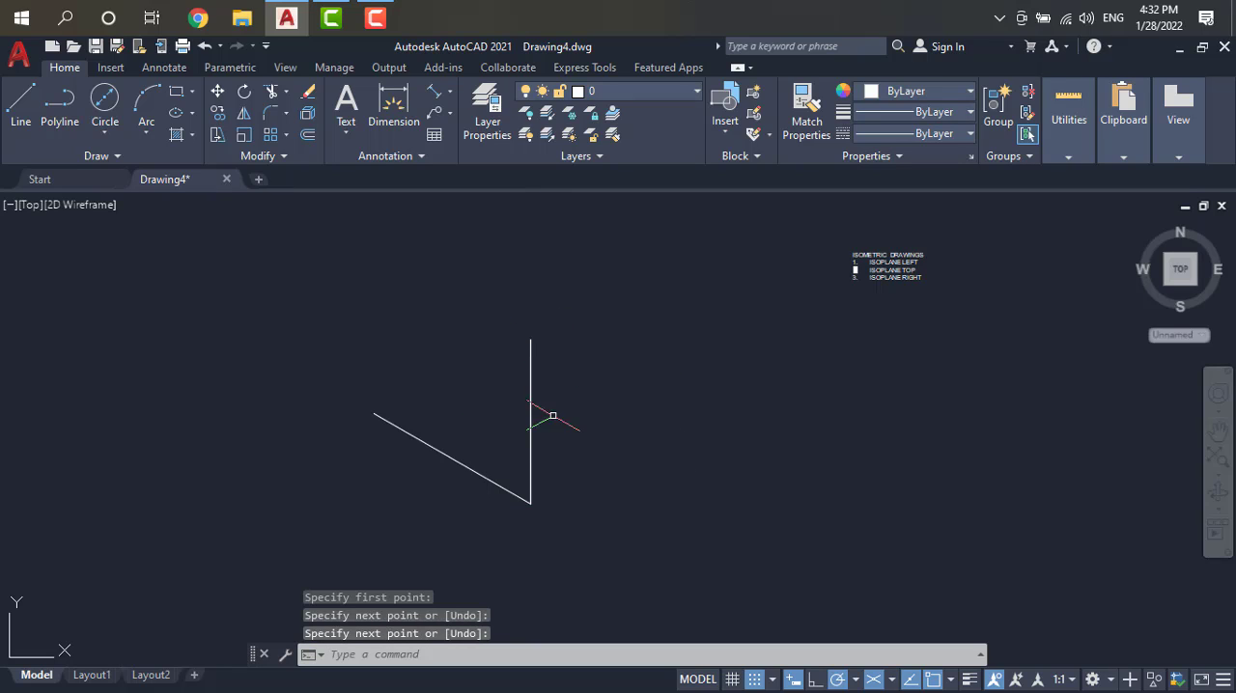
Step: Switch to Isoplane Right and draw a line about 9.25 units long at 30° from the shared lower end of the two lines
key(Return)
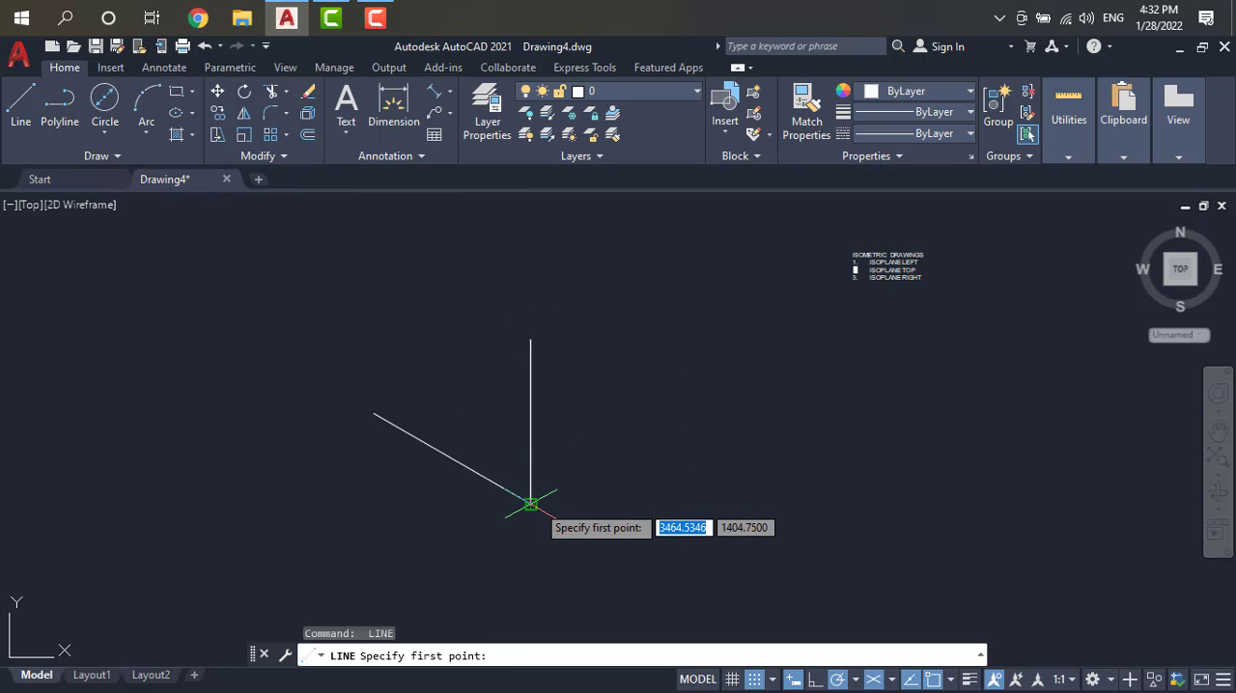
click(530, 498)
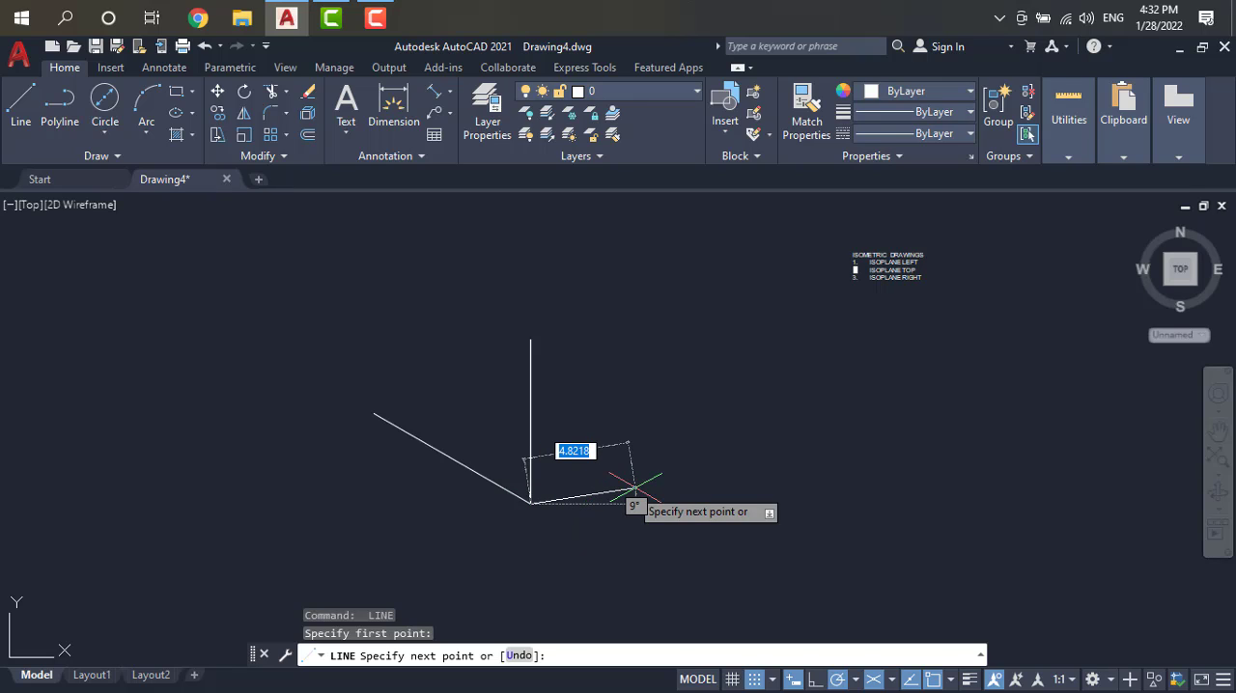
key(F5)
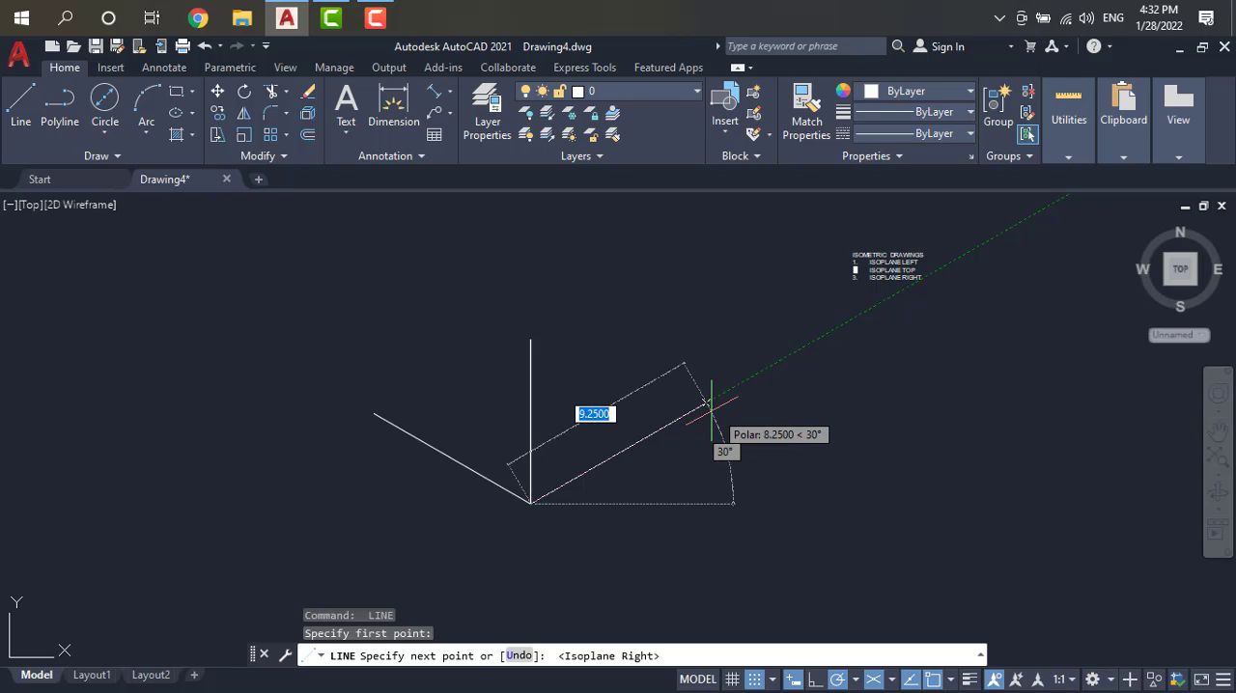
click(710, 401)
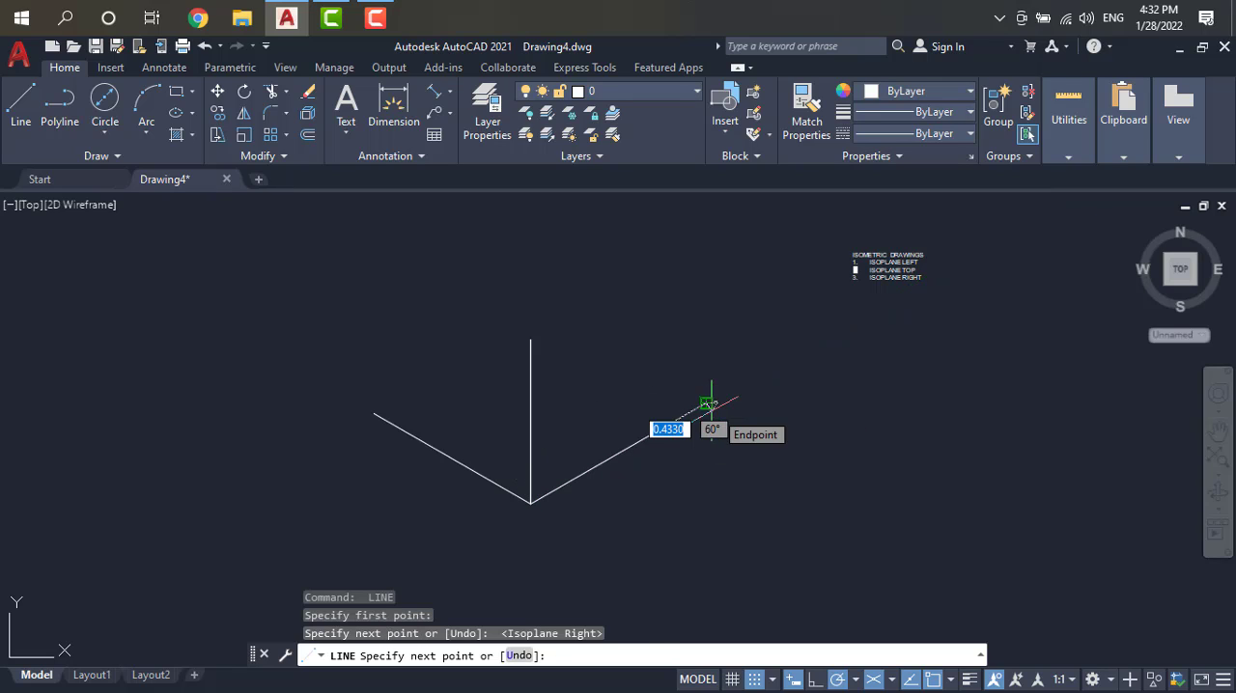
key(Return)
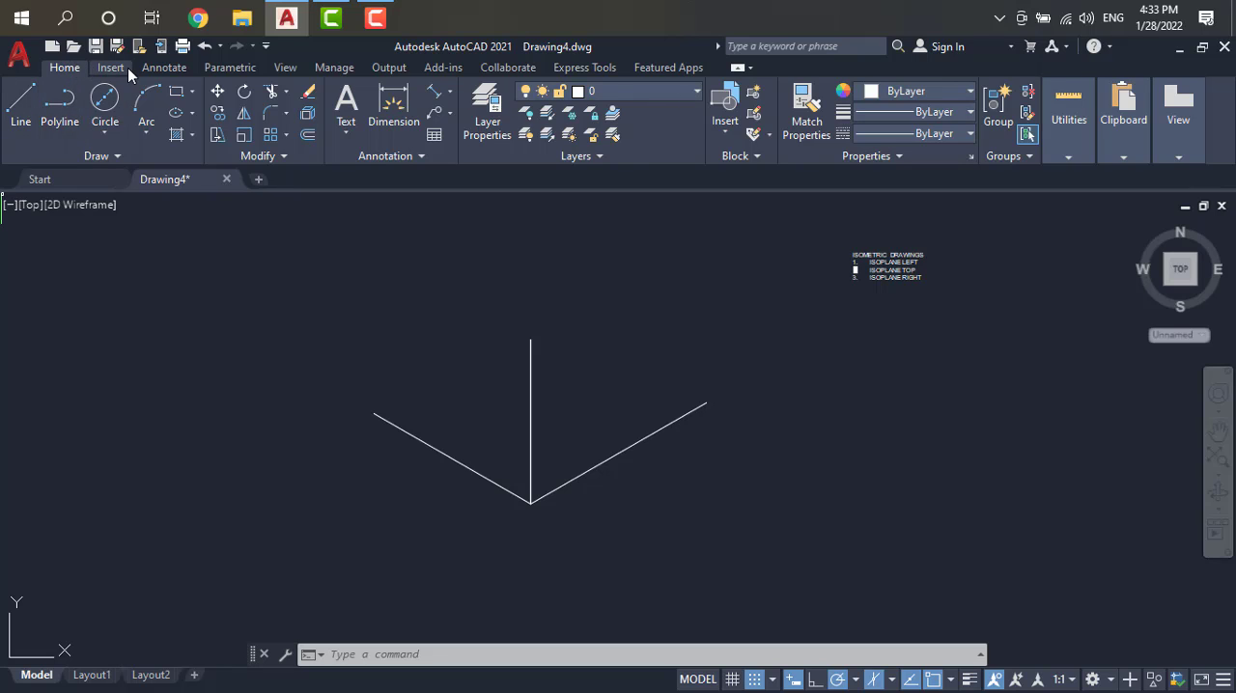
Step: Add single-line text "LEFT" with height 2 and rotation 0 above the 150° line
click(158, 67)
click(34, 137)
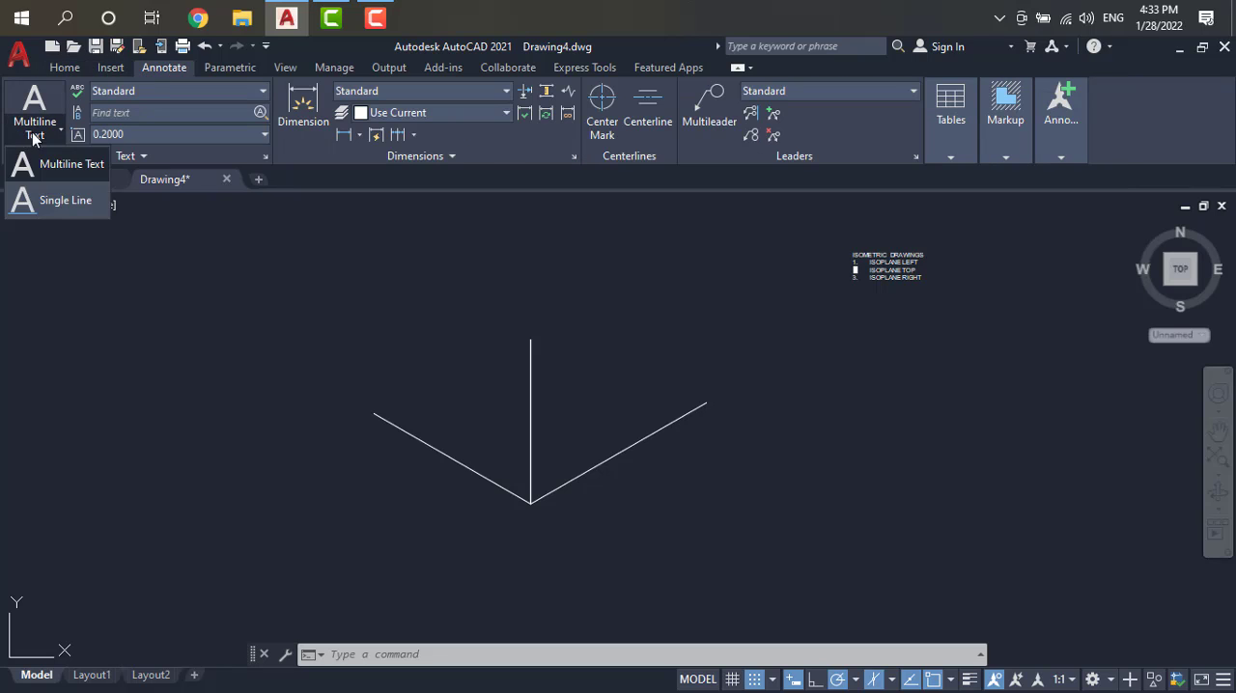
click(54, 200)
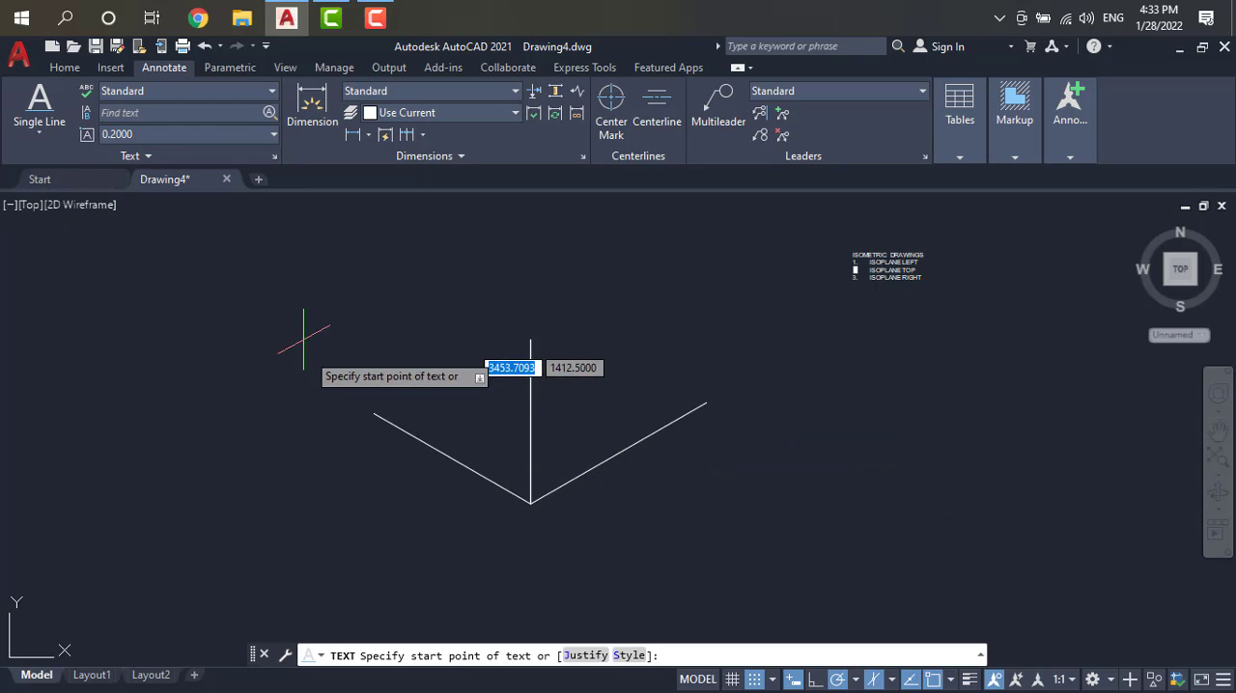
click(379, 349)
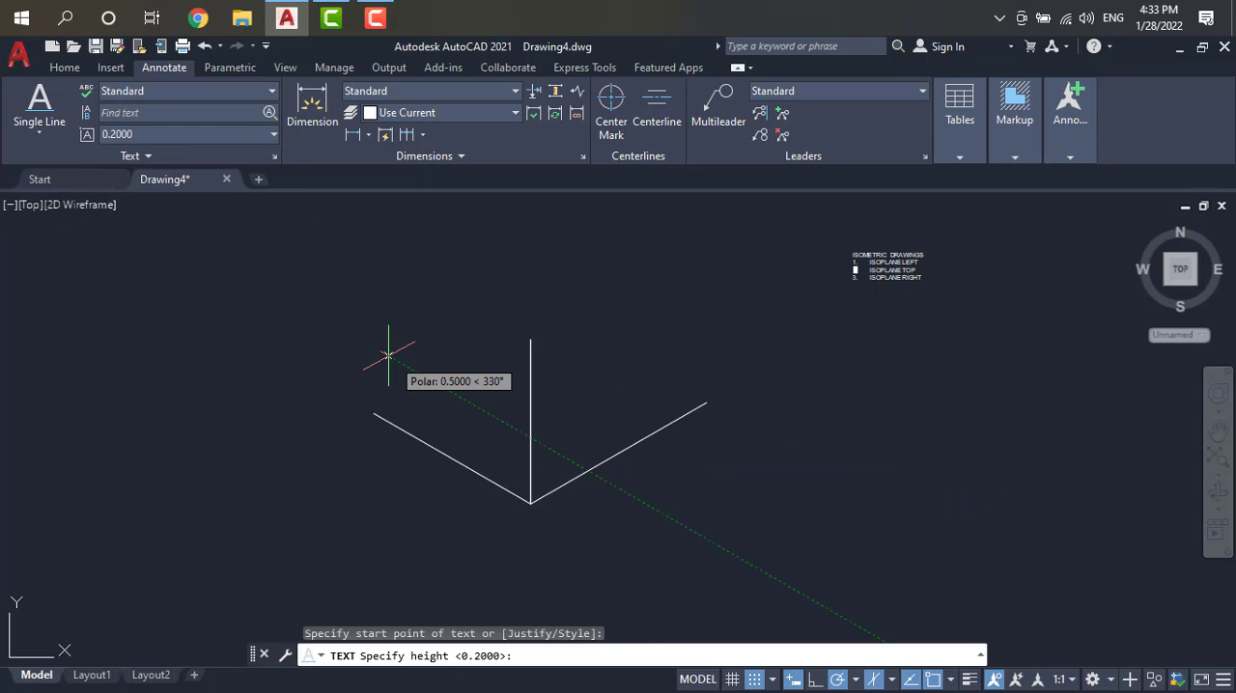
text(2)
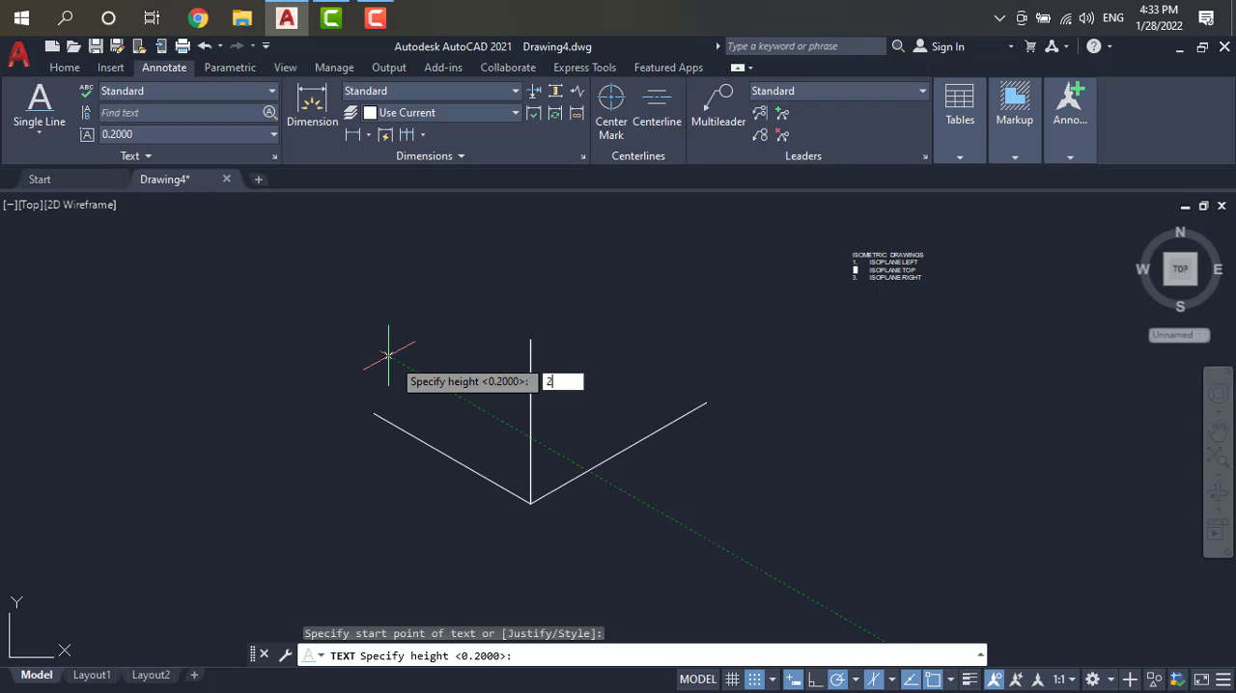
key(Return)
key(Return)
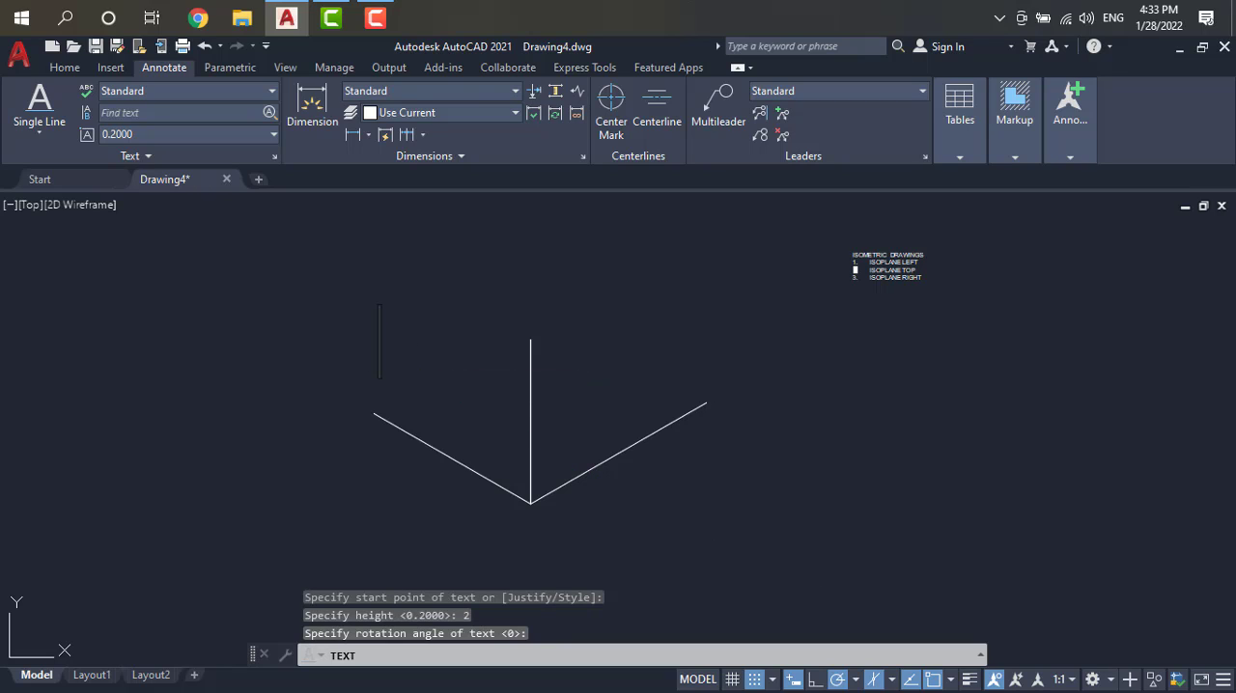
text(LE)
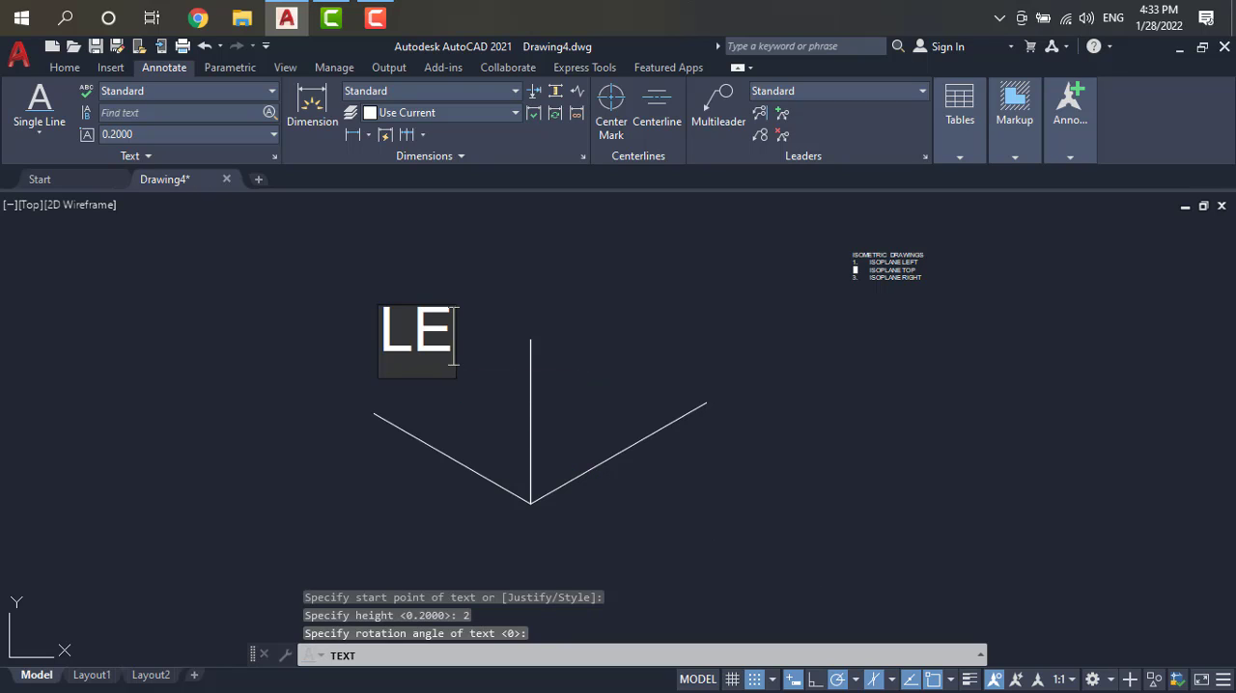
text(FT)
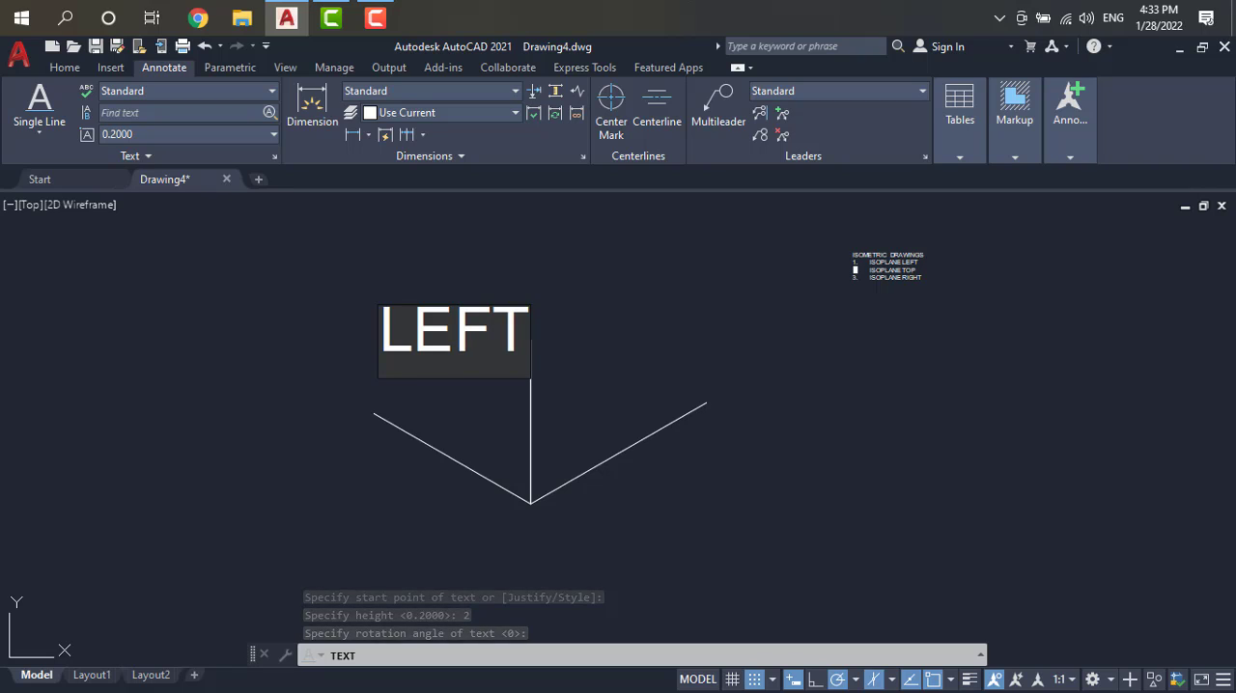
Step: Add the single-line text "RIGHT" above the 30° line and finish the text command
click(585, 422)
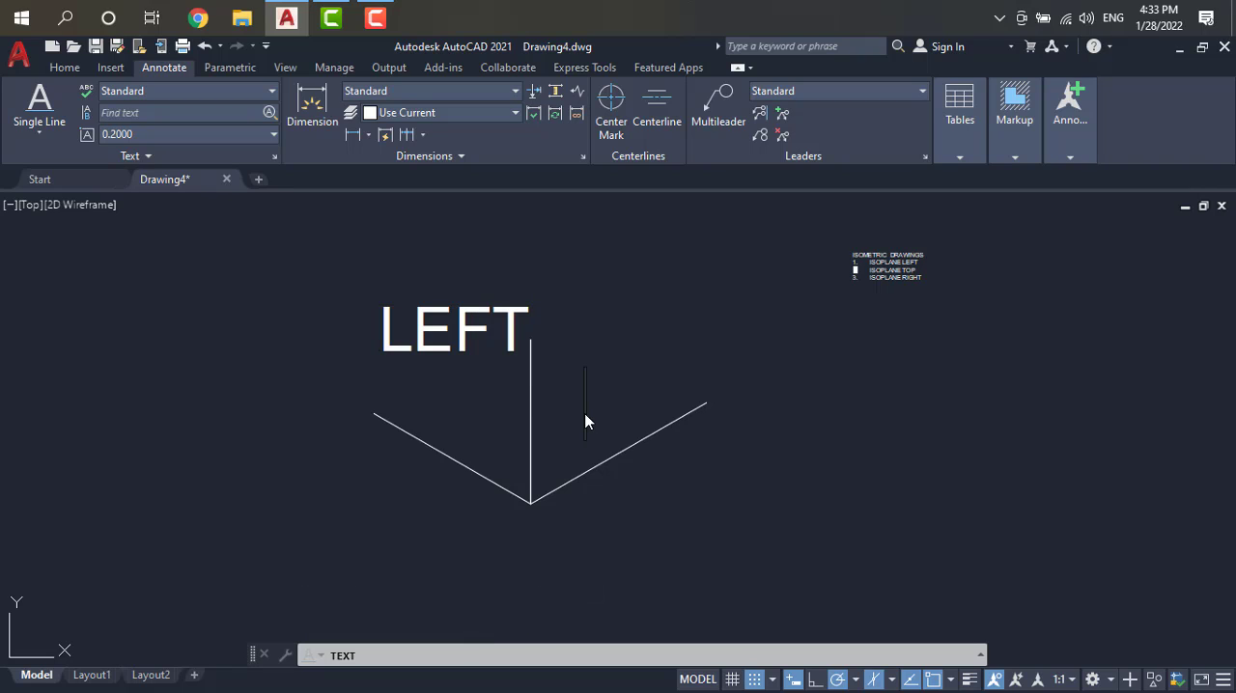
text(RIGHT)
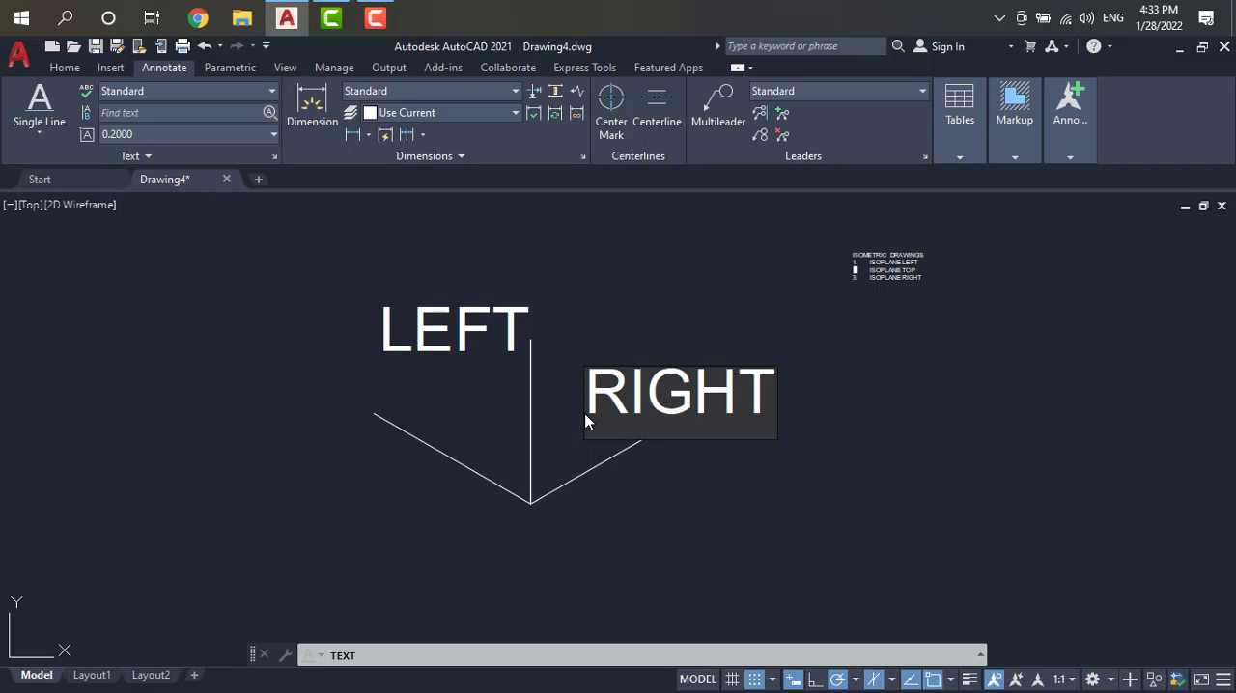
click(619, 507)
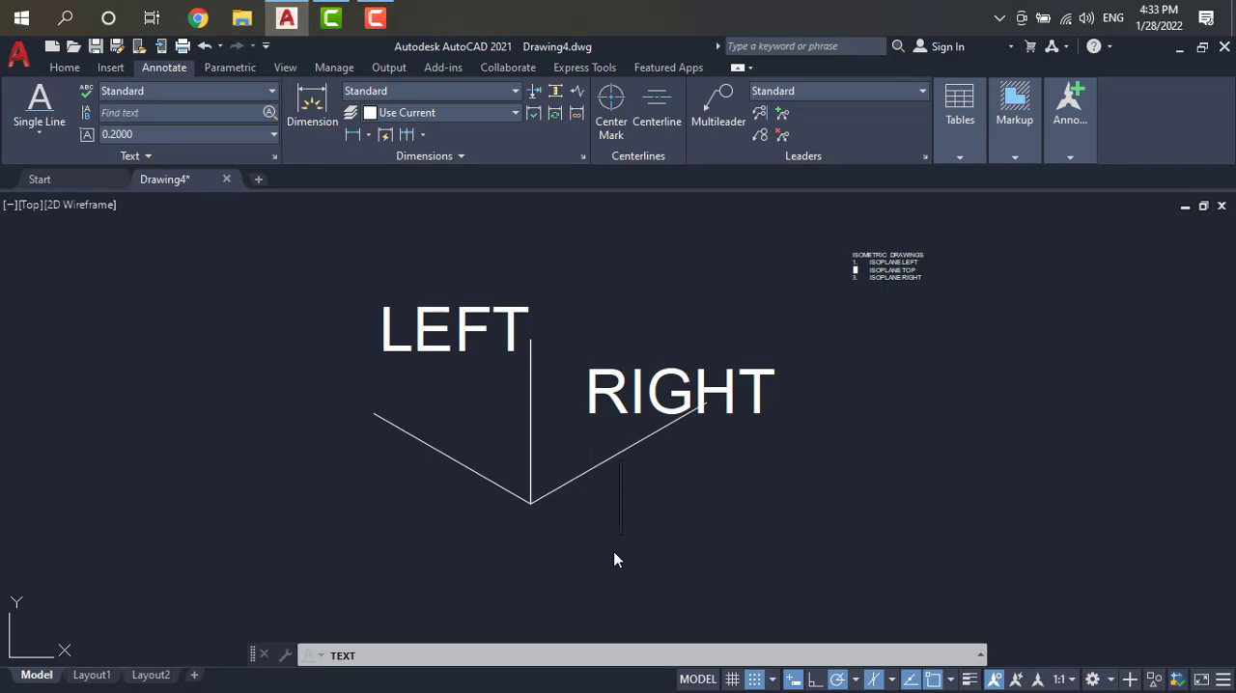
scroll(548, 482, down, 2)
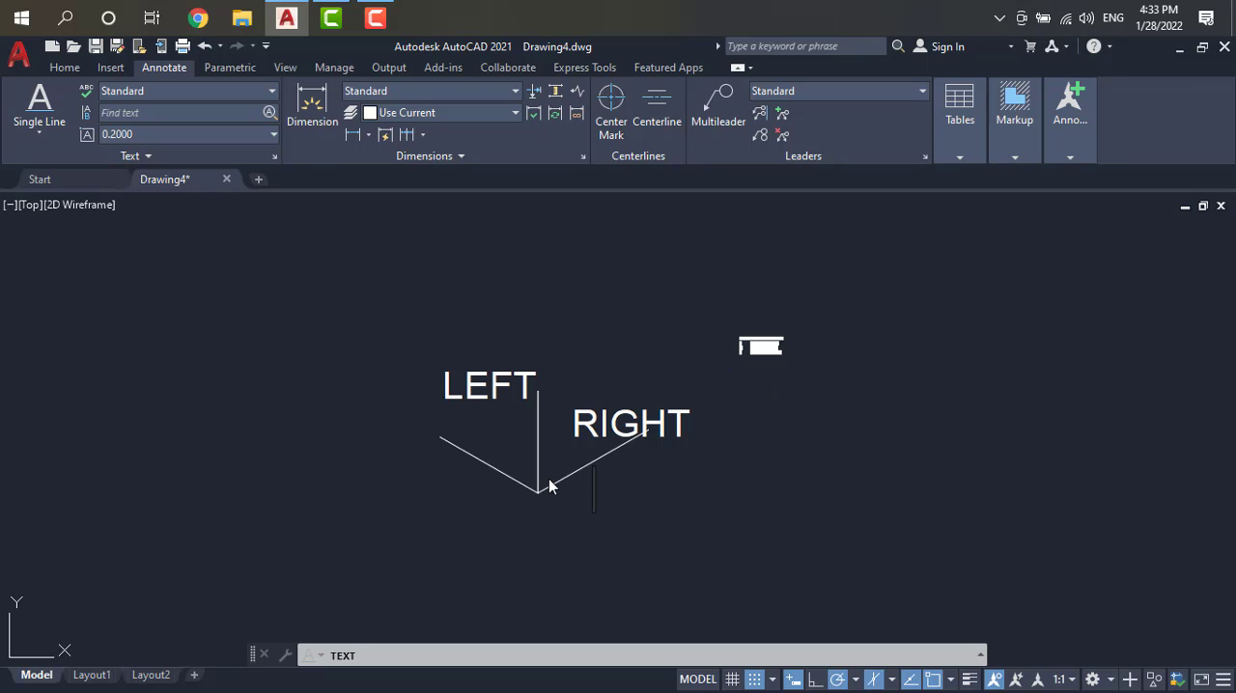
scroll(541, 431, up, 2)
scroll(541, 431, up, 2)
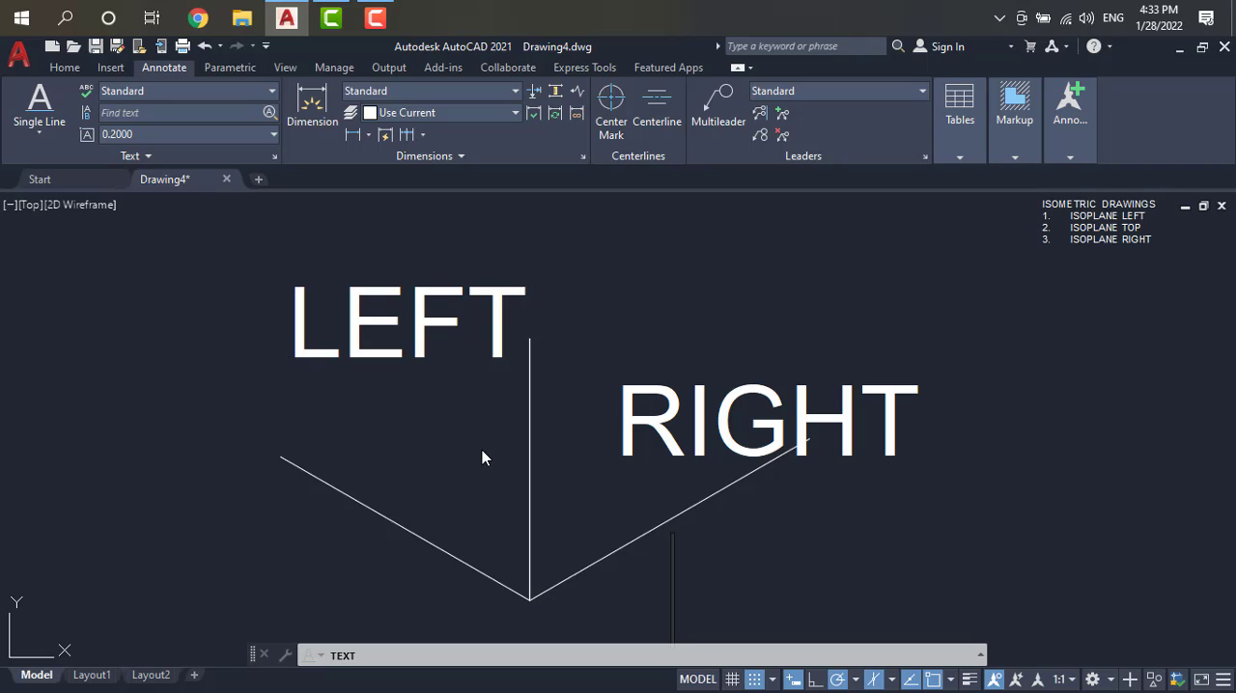
key(Return)
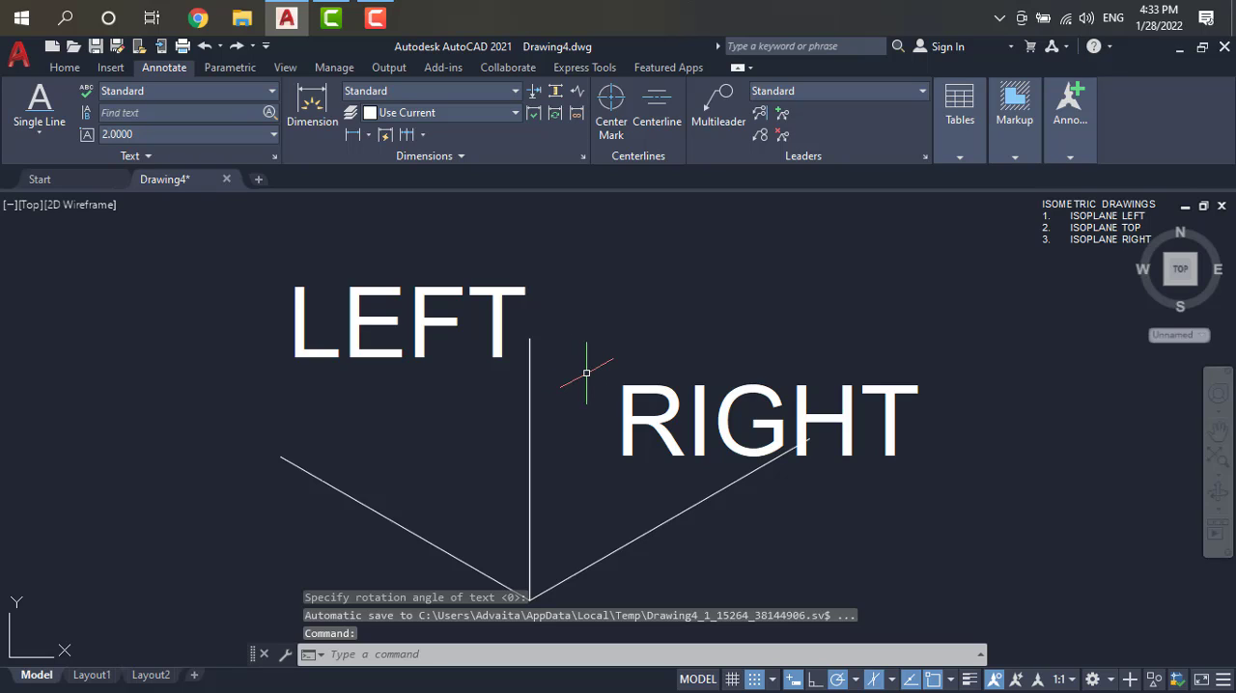
Step: Switch the isometric drafting plane to Isoplane Left
key(F5)
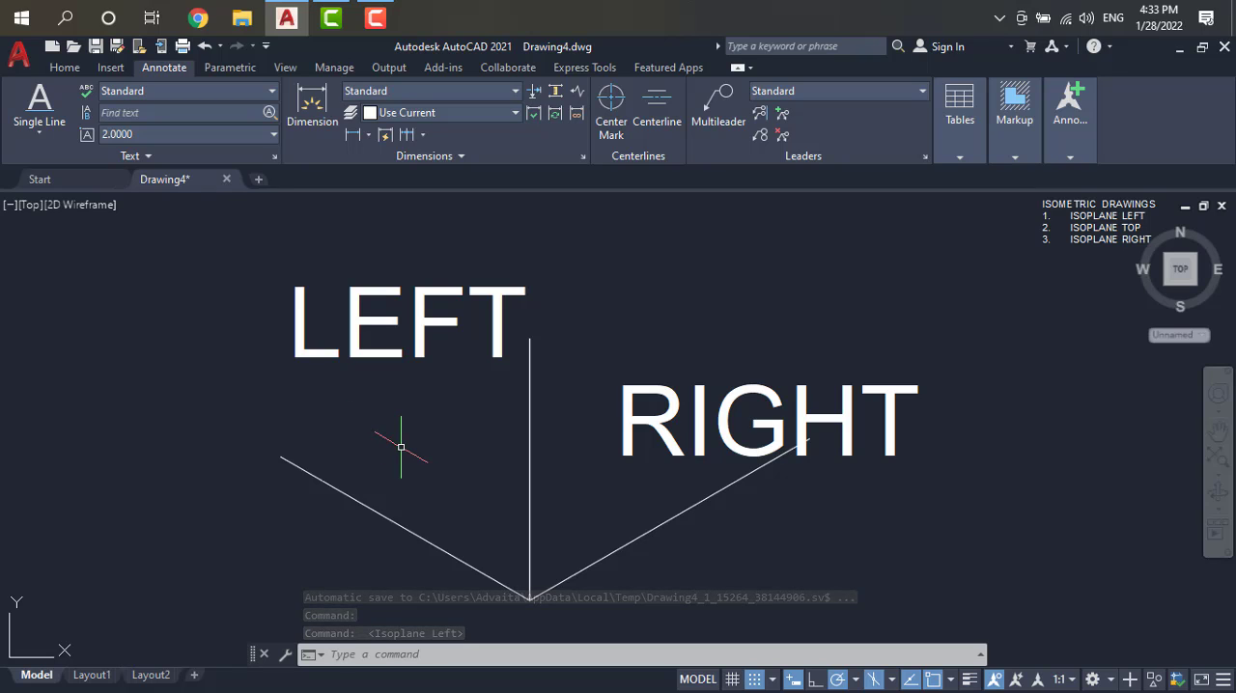
scroll(401, 447, down, 4)
scroll(614, 374, up, 4)
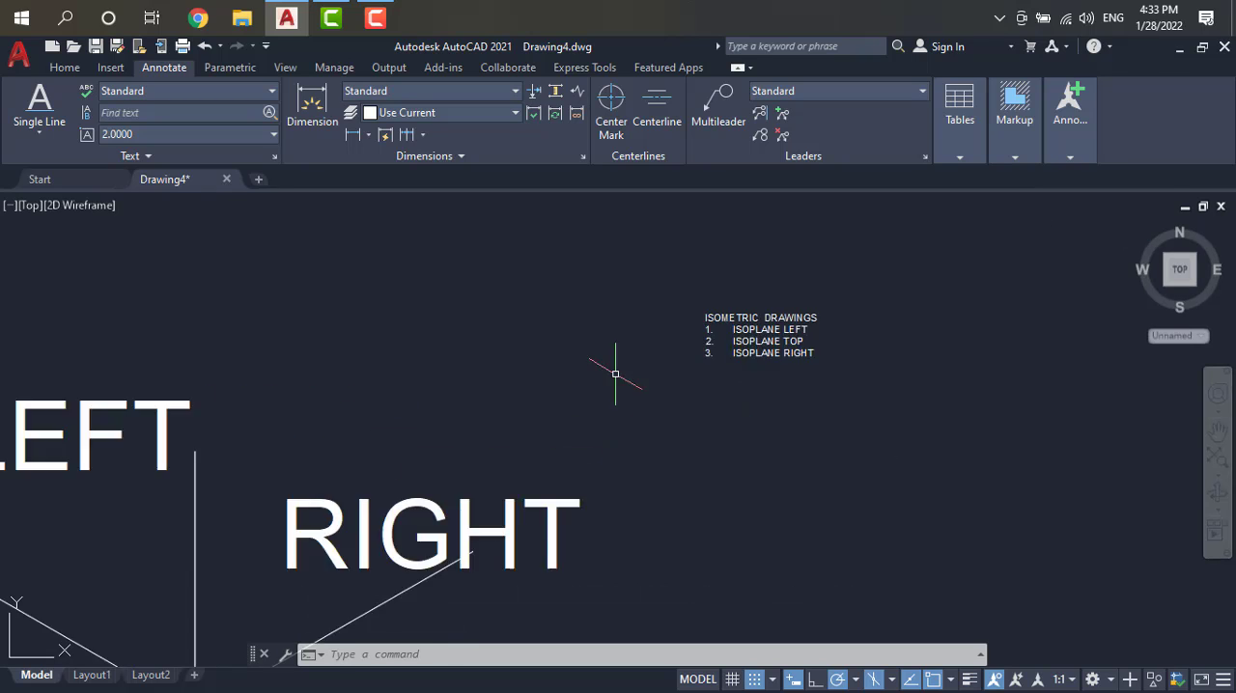
scroll(615, 373, up, 2)
scroll(613, 373, down, 6)
scroll(767, 340, up, 10)
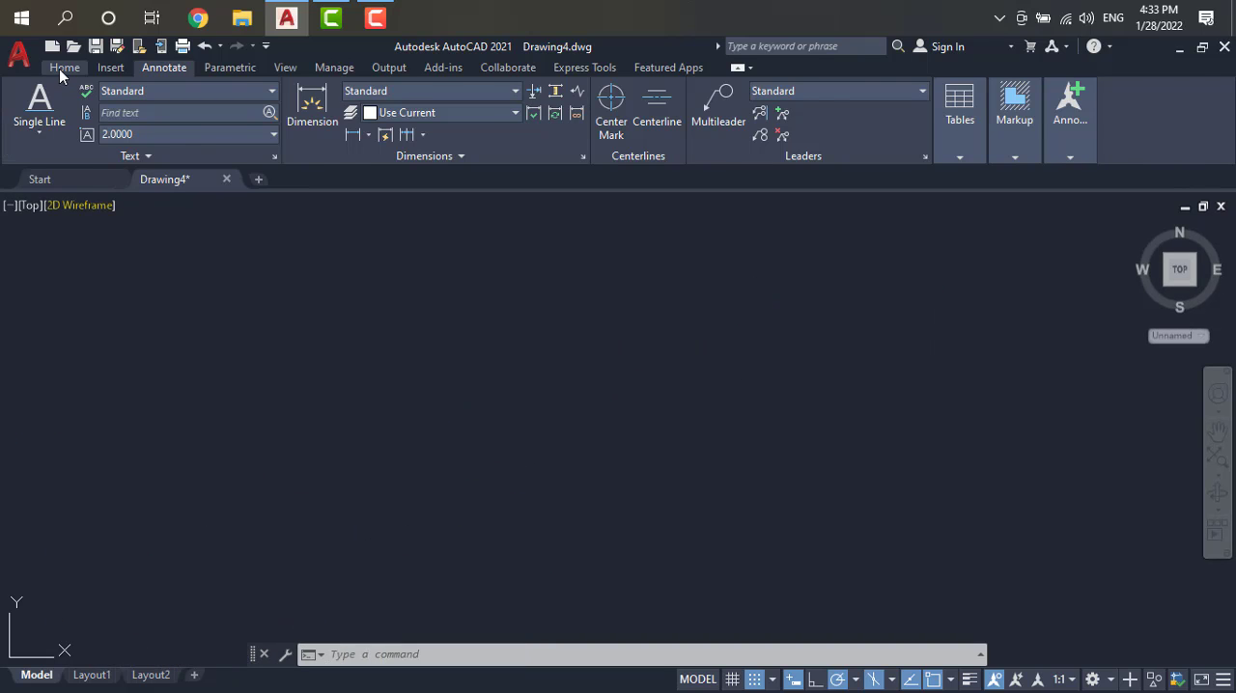
click(61, 68)
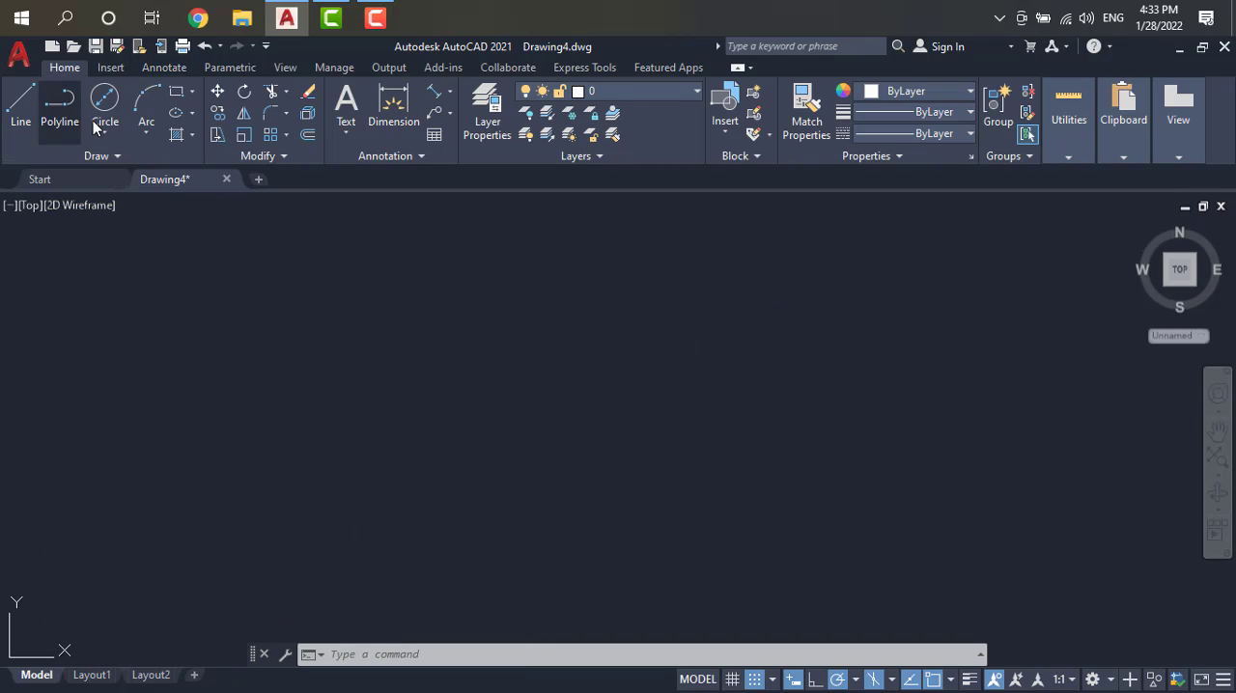
click(22, 114)
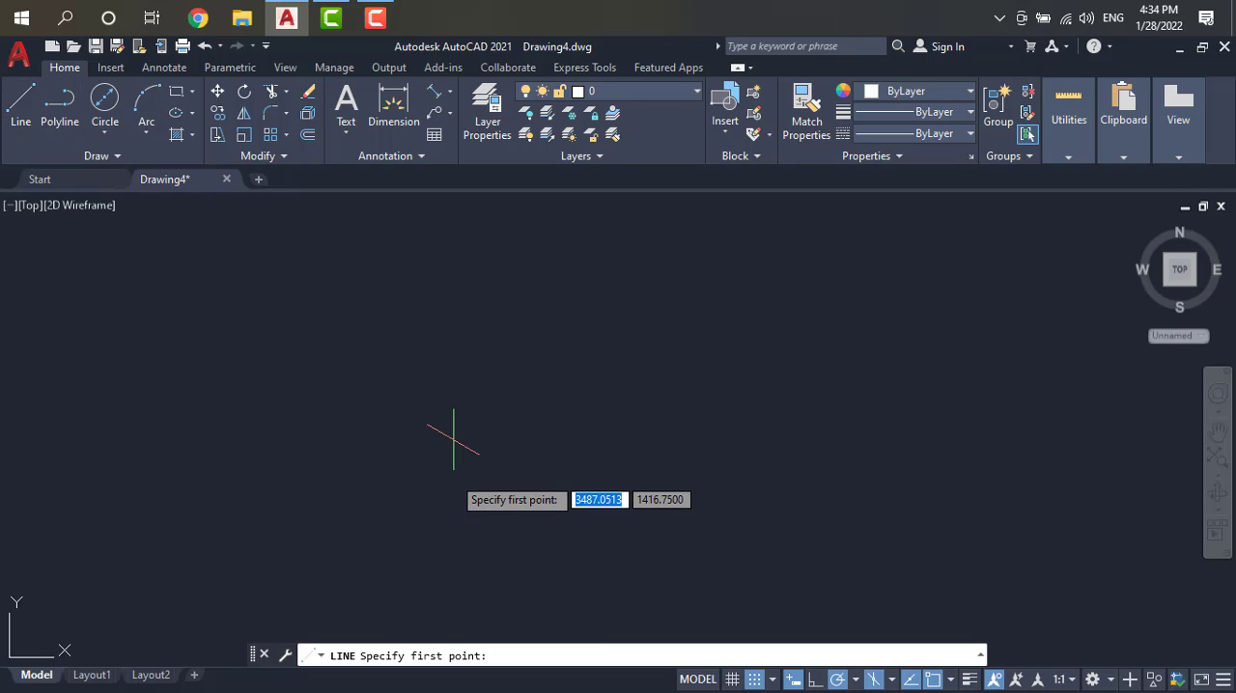
click(299, 528)
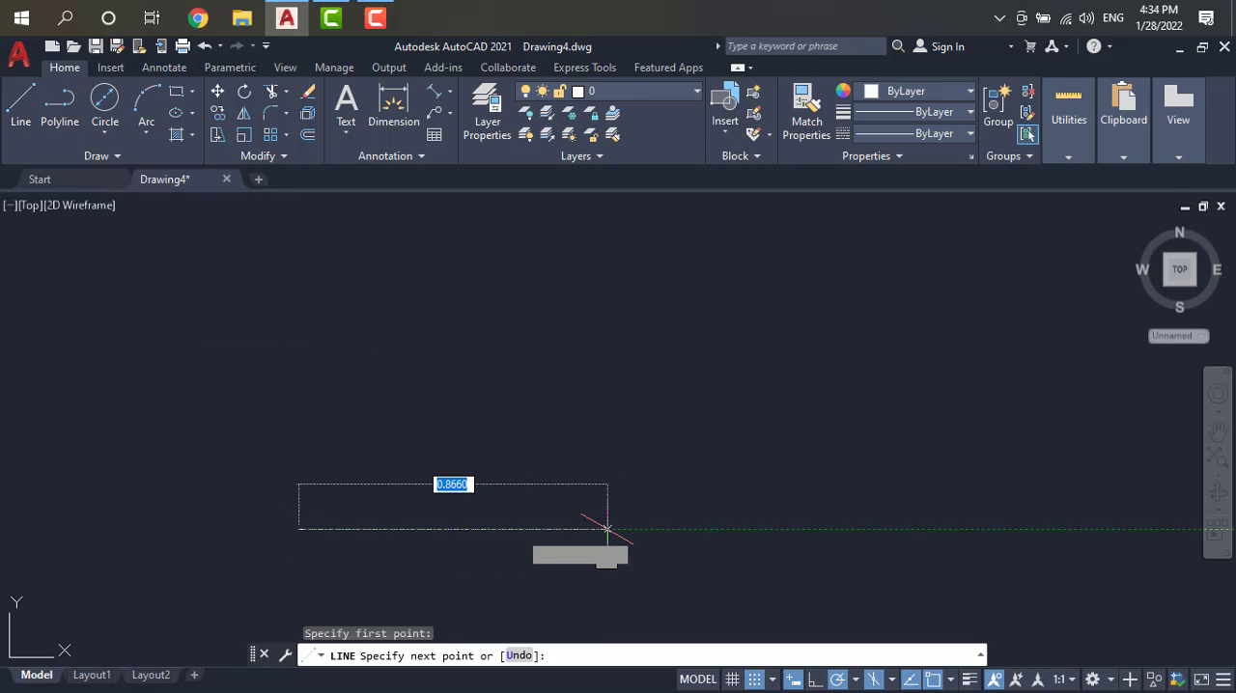
key(Escape)
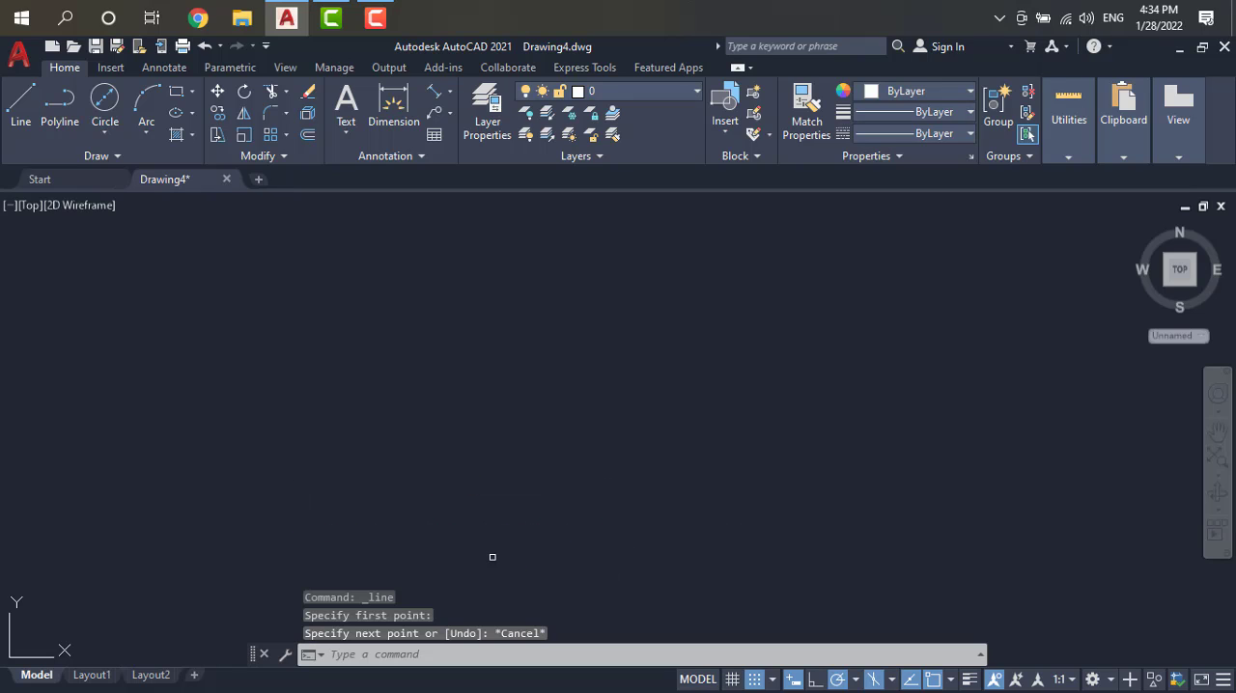
Step: Draw a 10-unit line at 330° in the empty area to the right of the isoplane list text
click(20, 104)
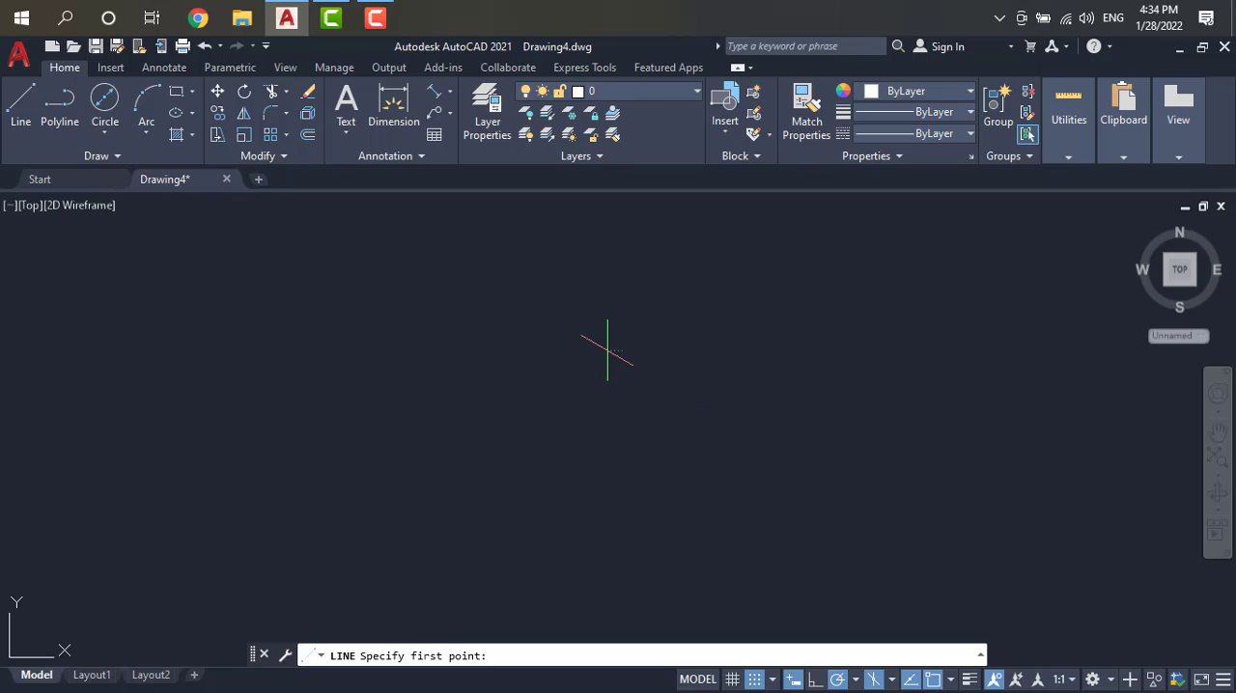
click(607, 348)
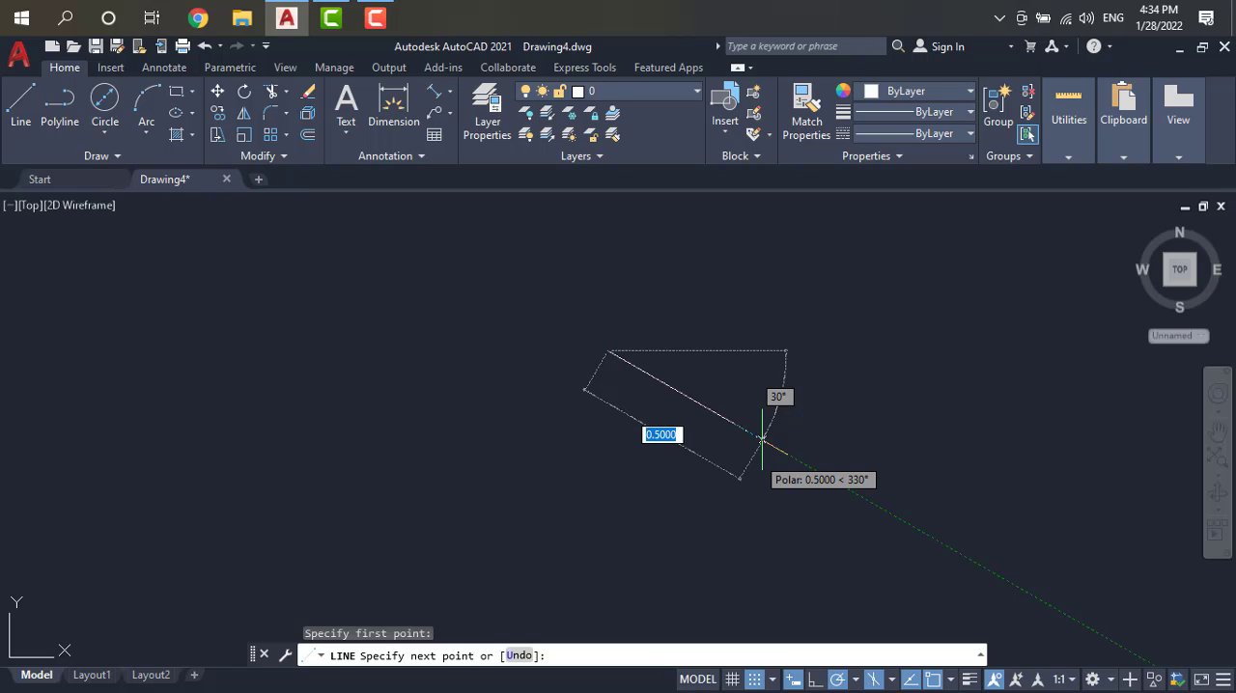
text(10)
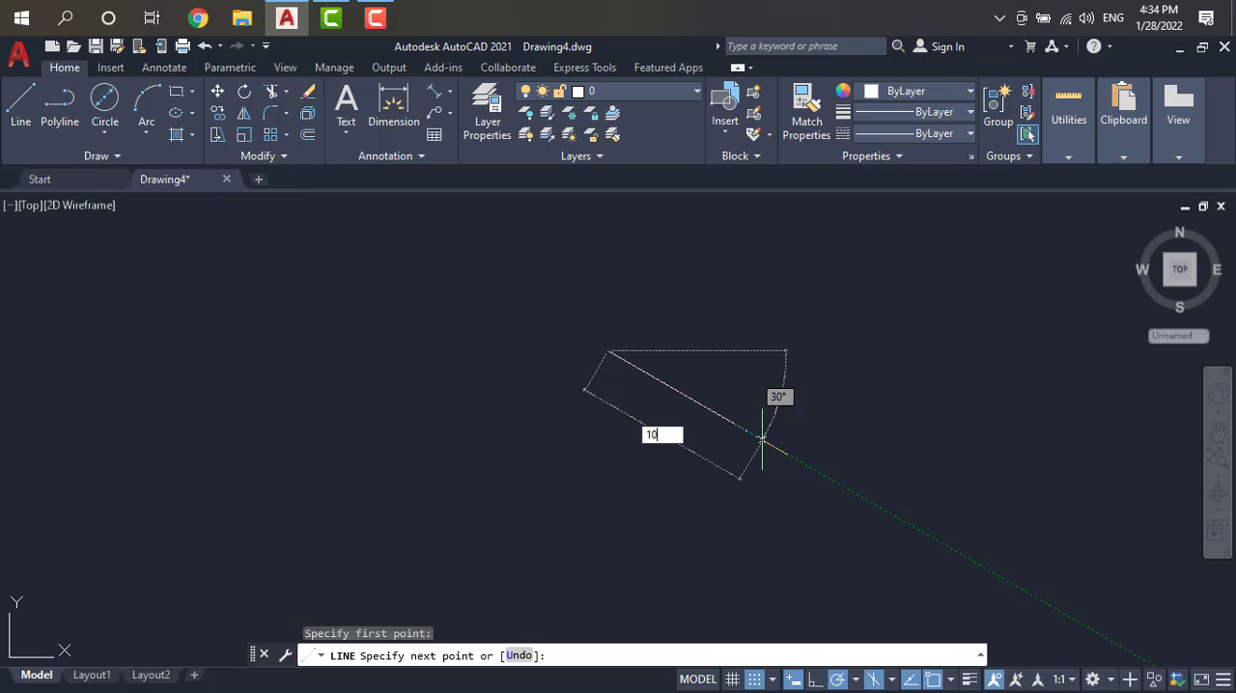
key(Return)
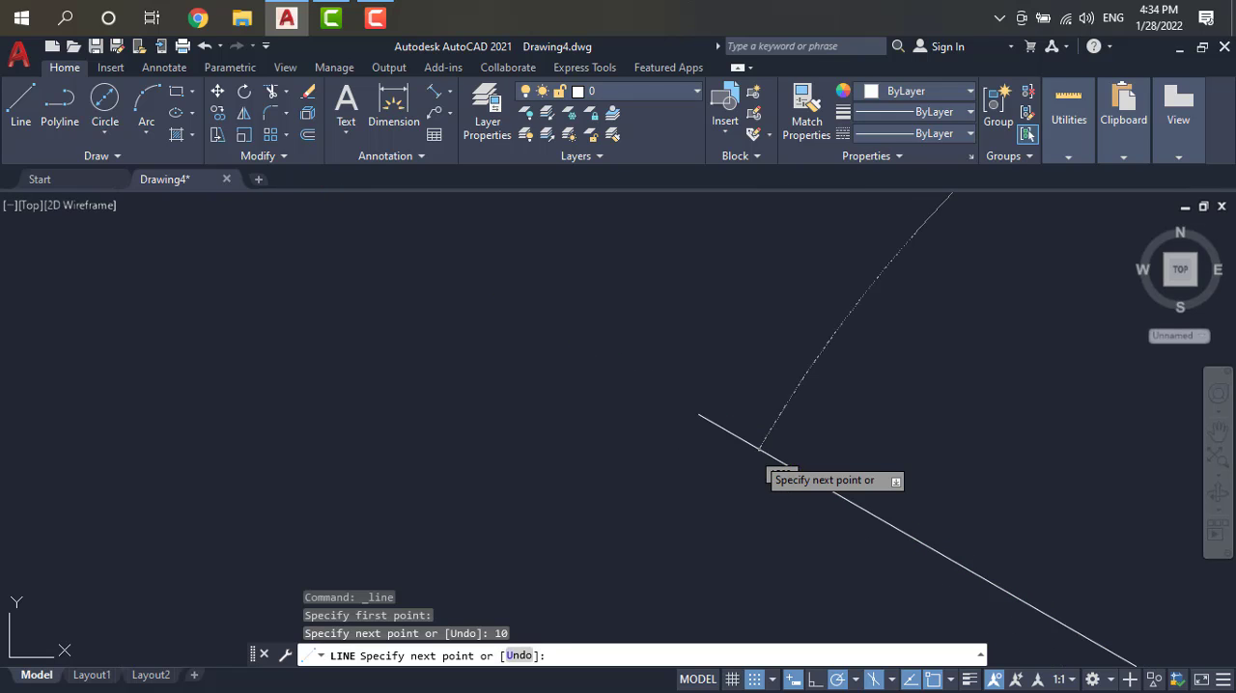
key(Escape)
Step: Switch to Isoplane Right and try to draw a 10-unit line at 30° from the lower end of the 330° line
scroll(806, 454, down, 6)
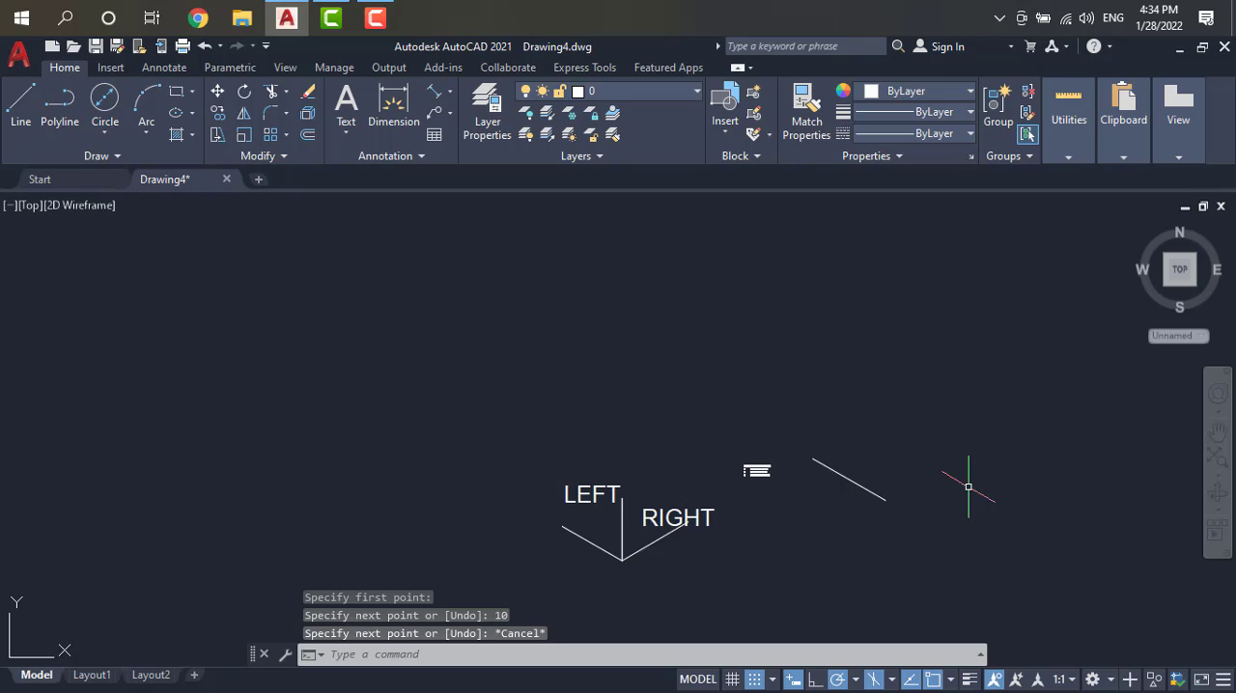
scroll(962, 486, up, 3)
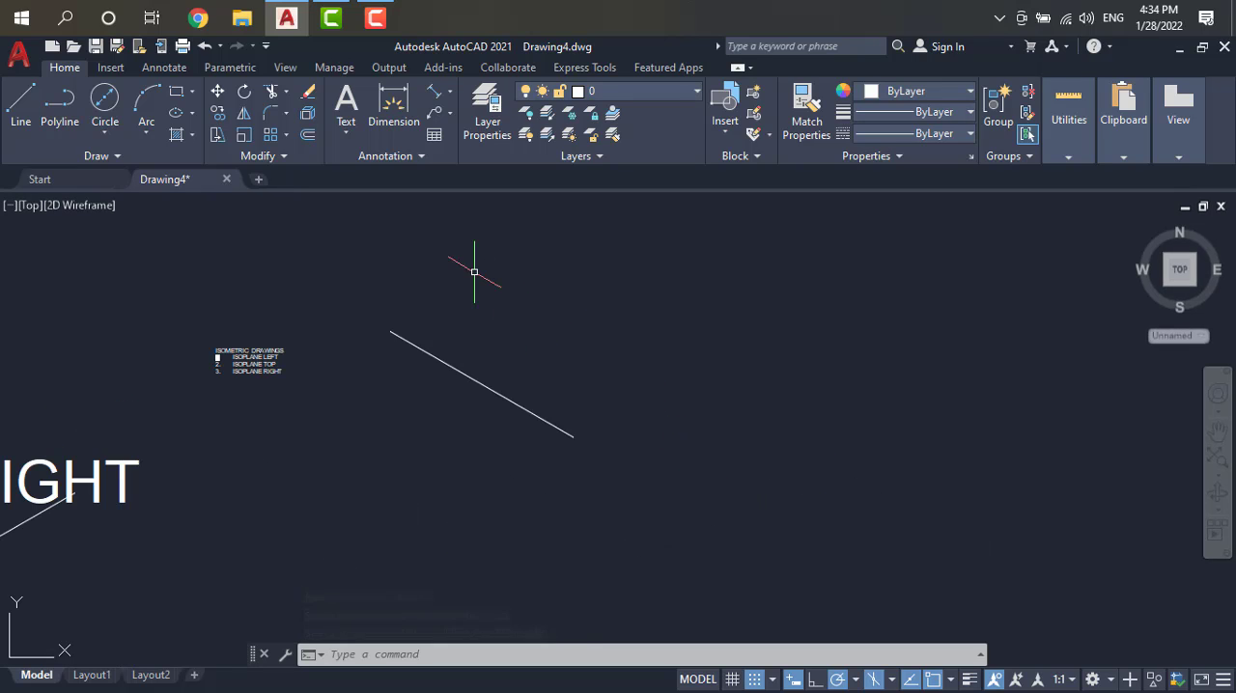
click(21, 108)
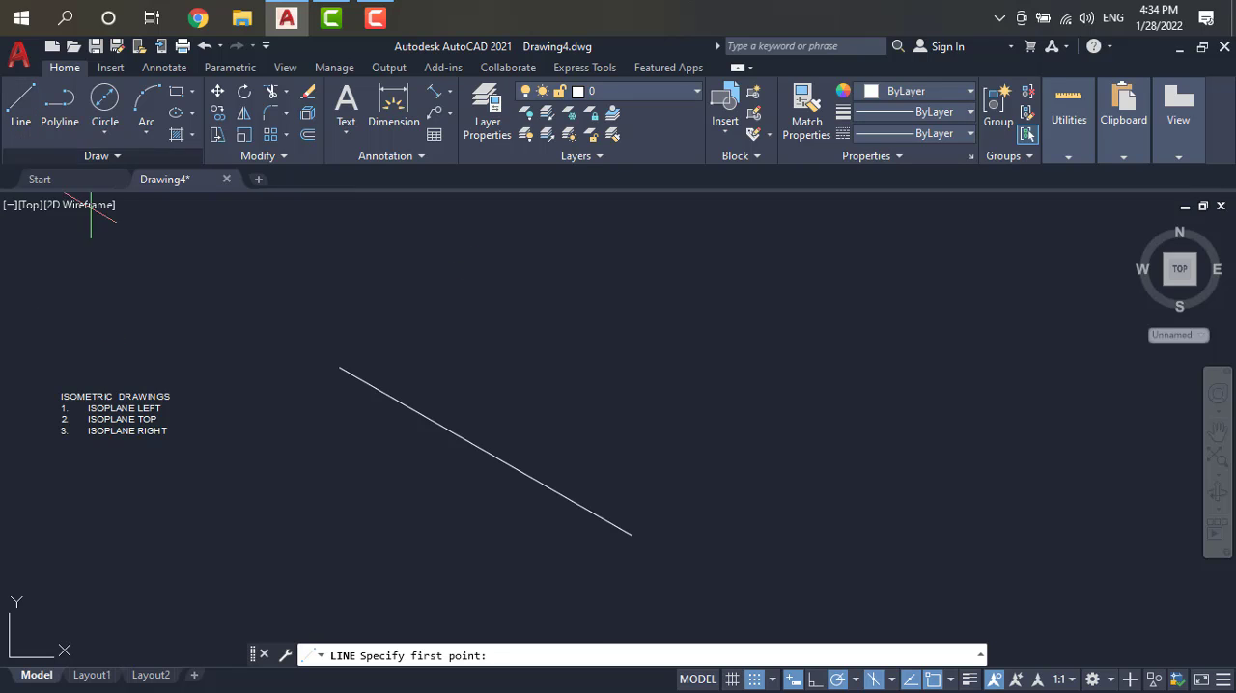
click(632, 534)
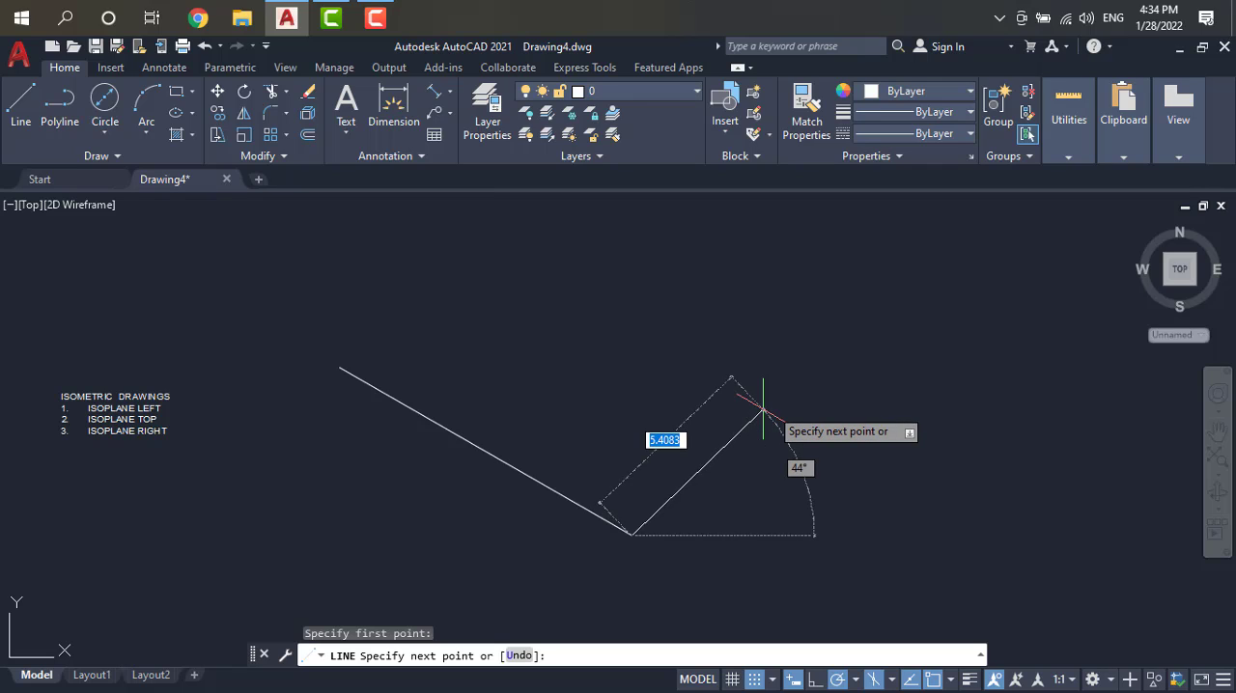
key(F5)
key(F5)
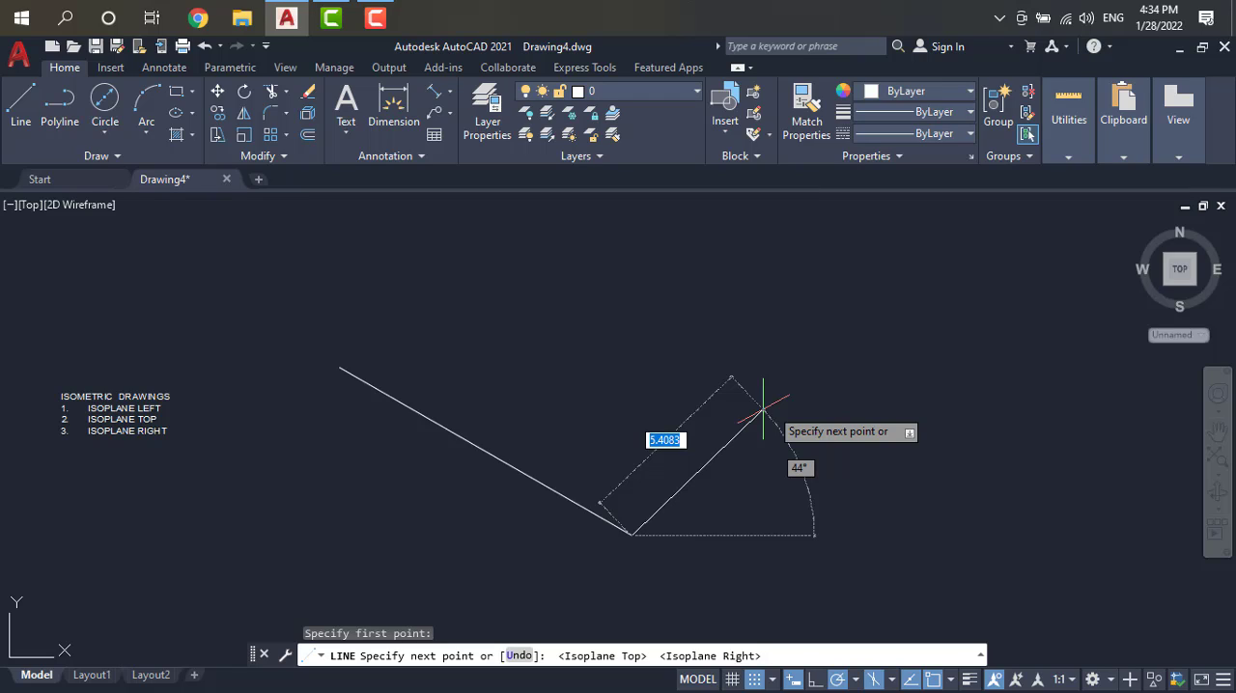
text(10)
key(Escape)
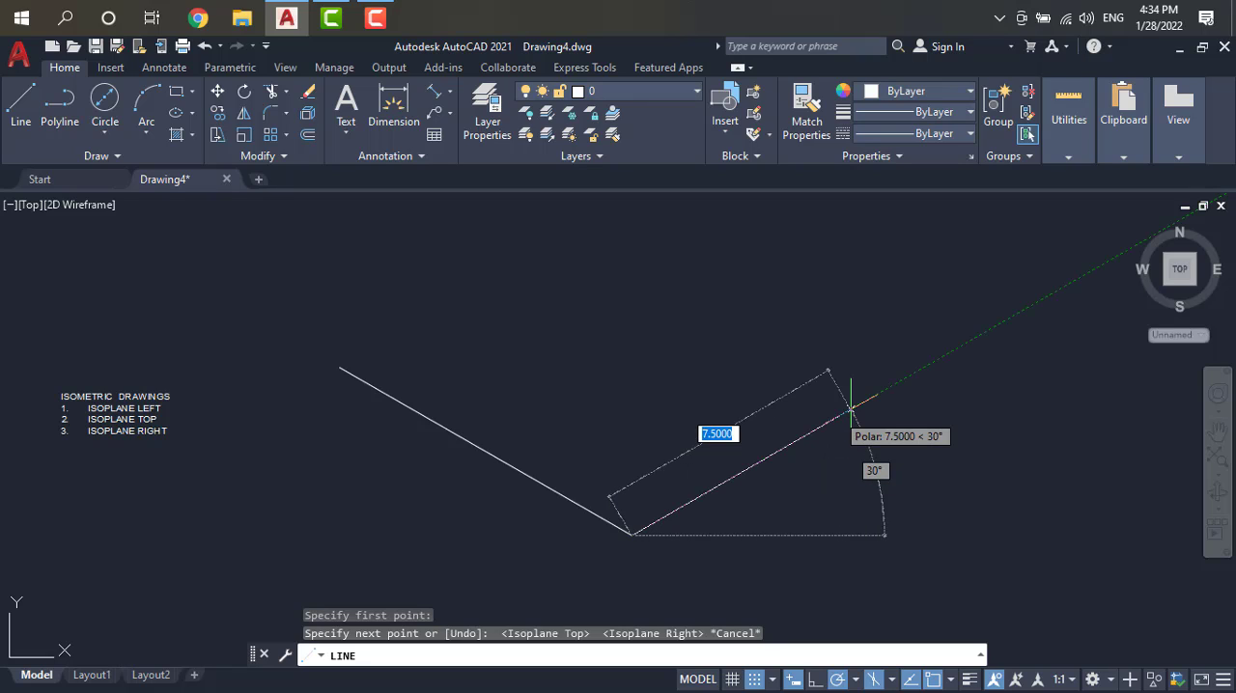
Step: Draw a 10-unit line at 30° from the lower end of the 330° line
text(1)
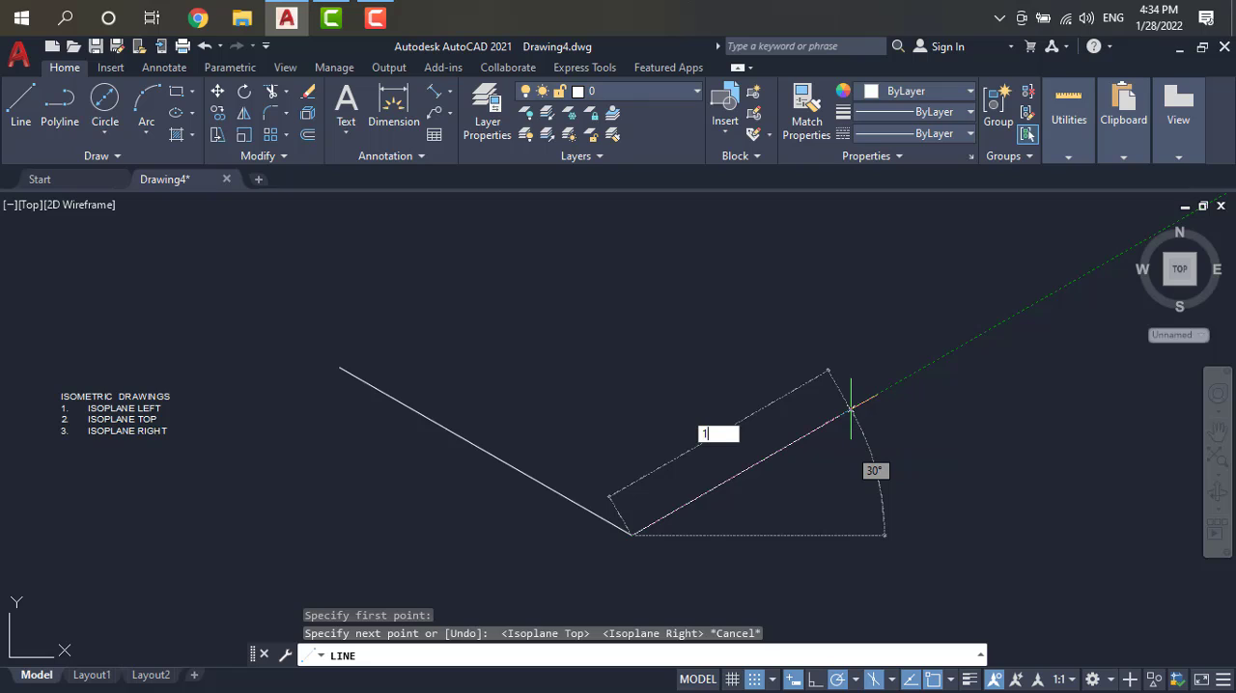
text(0)
key(Return)
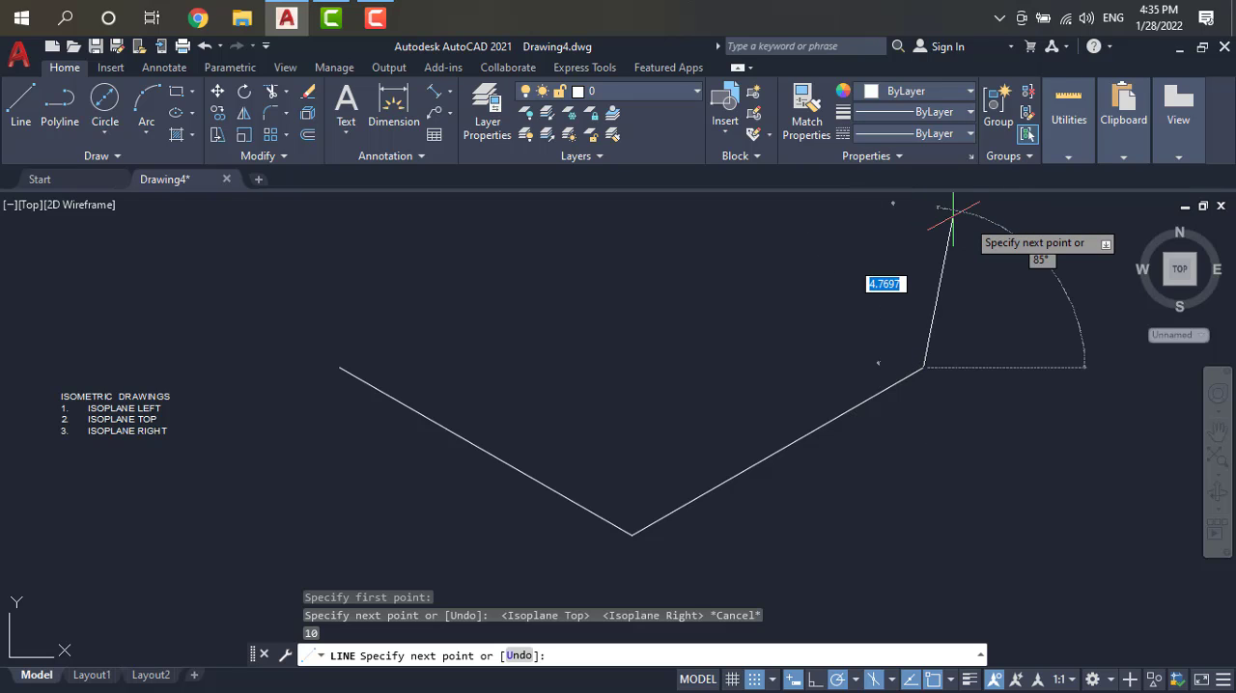
Step: Continue with a 10-unit vertical line at 90° from the upper end of the 30° line and finish the line command
scroll(961, 212, down, 2)
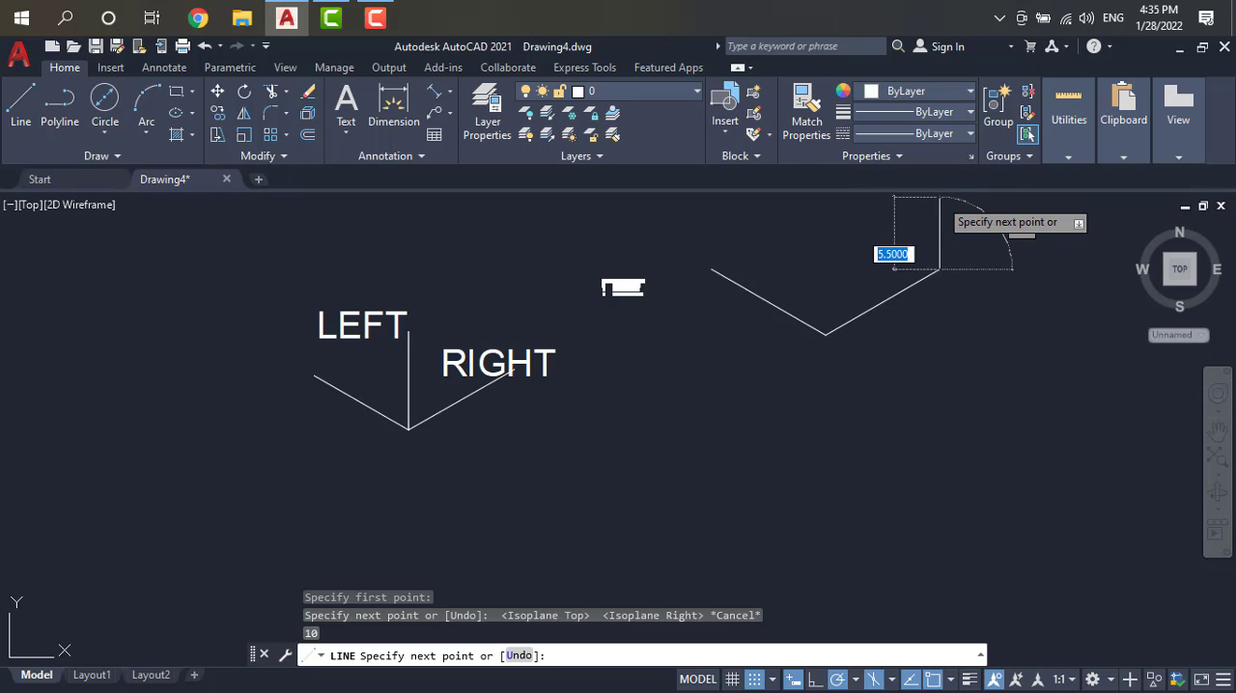
scroll(955, 214, down, 2)
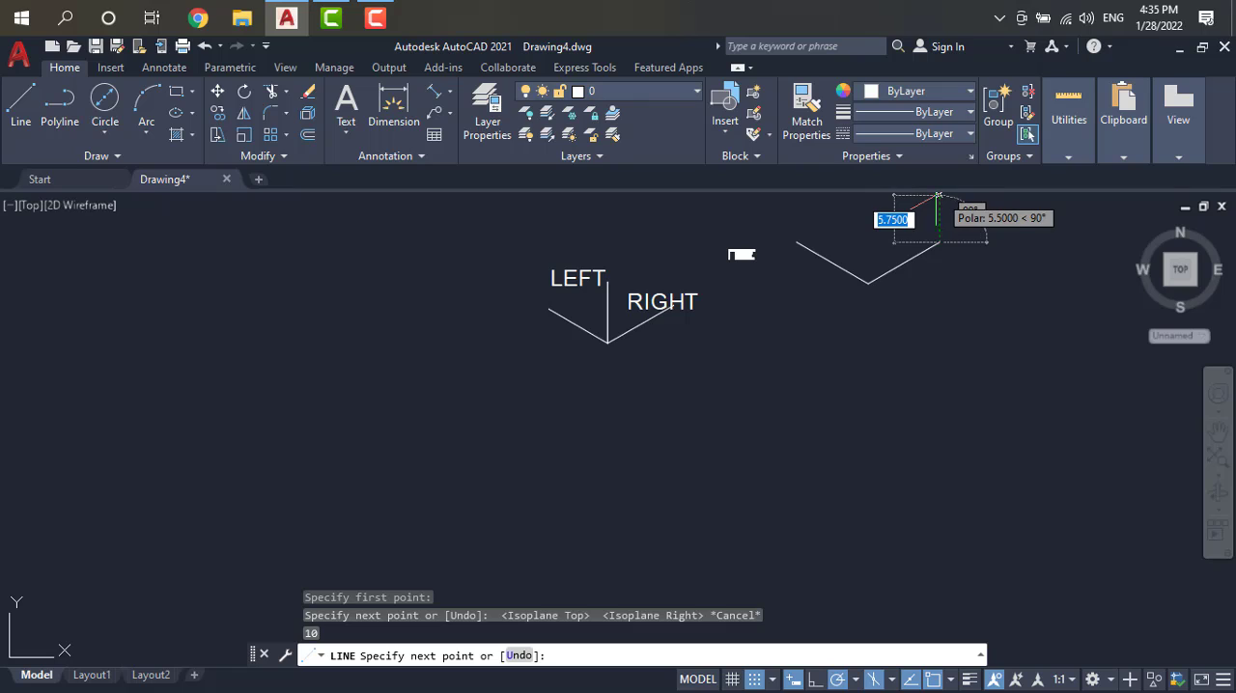
text(10)
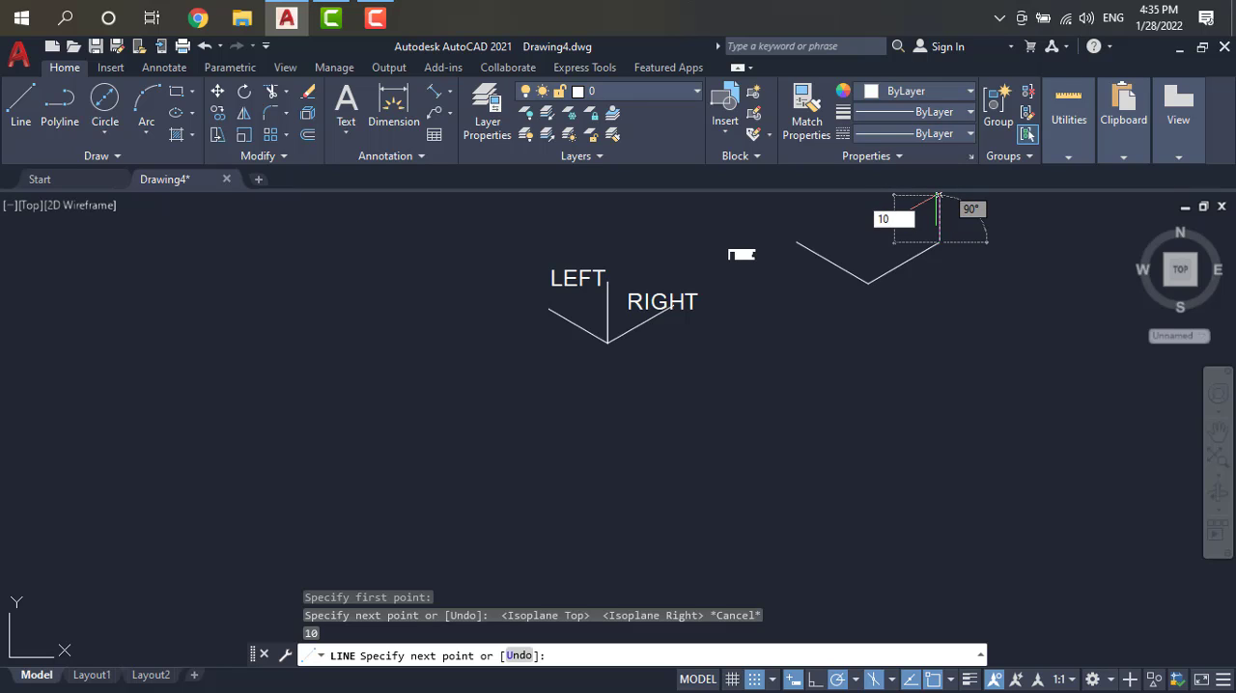
key(Return)
key(Escape)
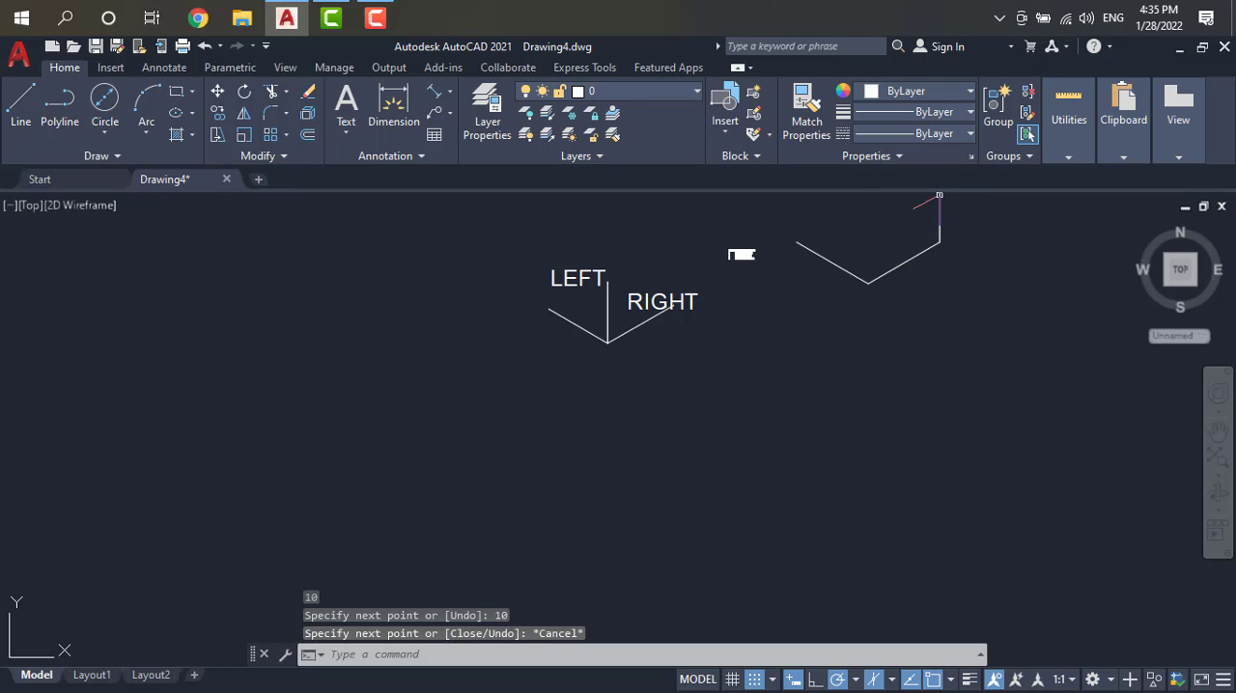
Step: Move the labelled isoplane sketch and the isoplane list text farther left, using the sketch's lowest vertex as base point
click(1218, 432)
drag(1013, 281, 816, 531)
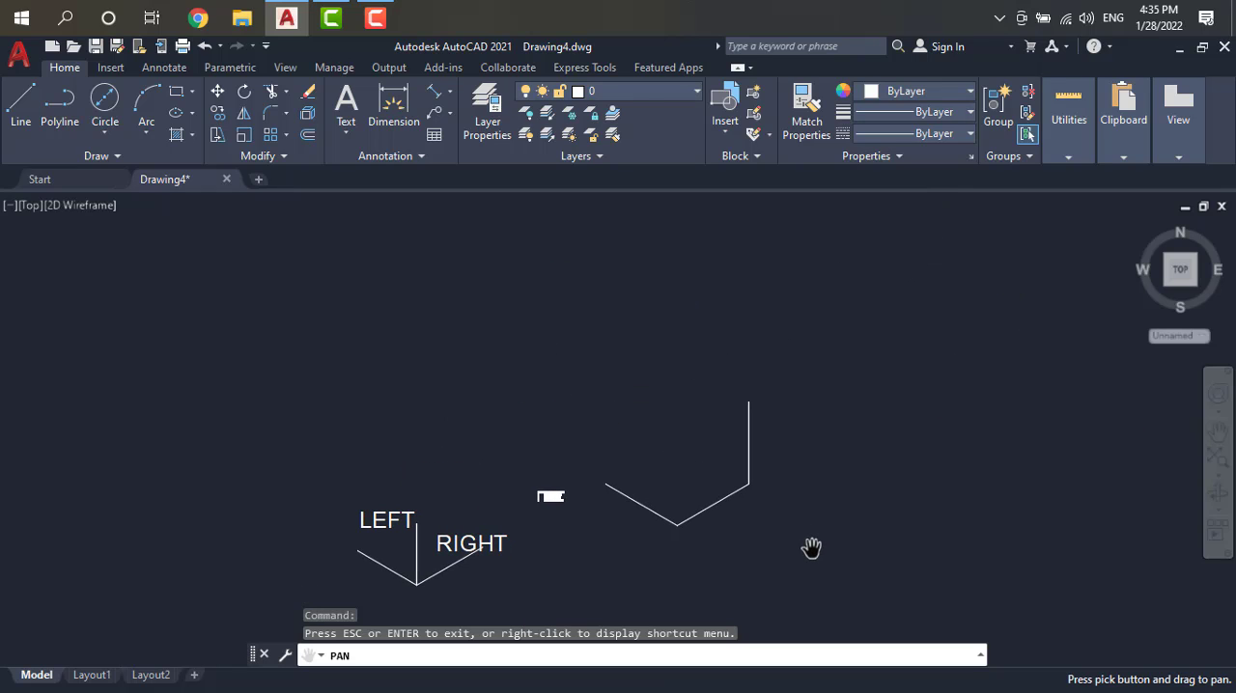
key(Escape)
click(569, 457)
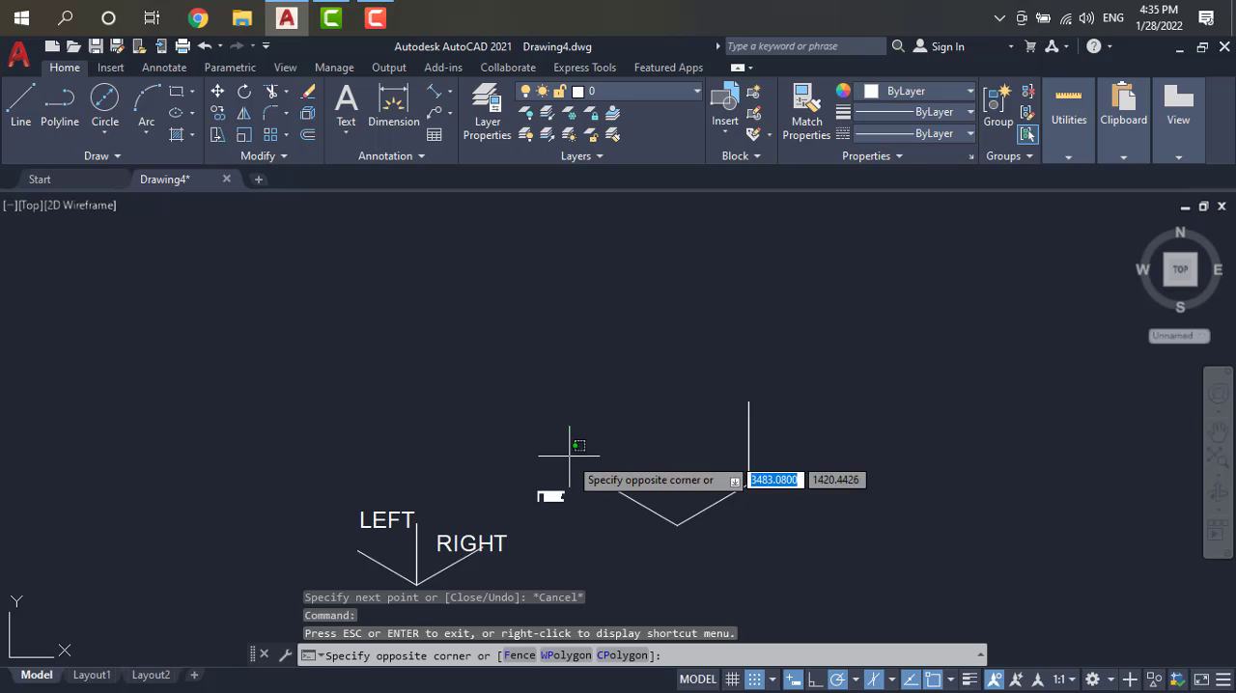
click(356, 537)
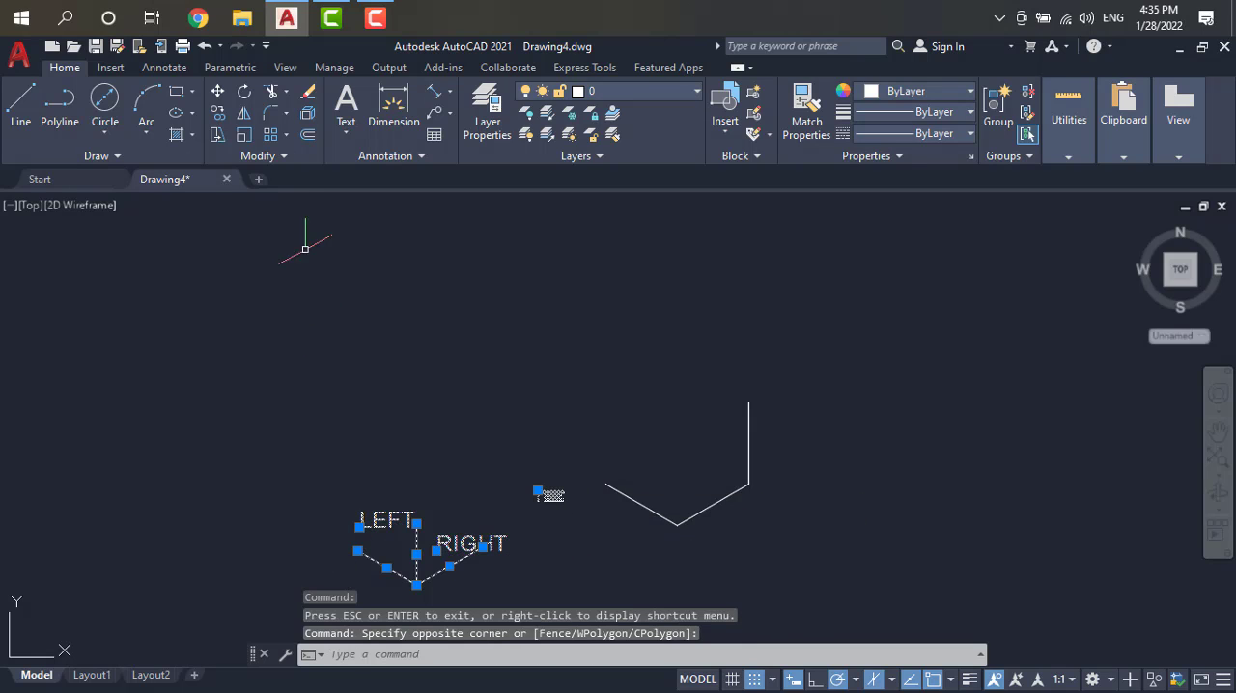
click(218, 91)
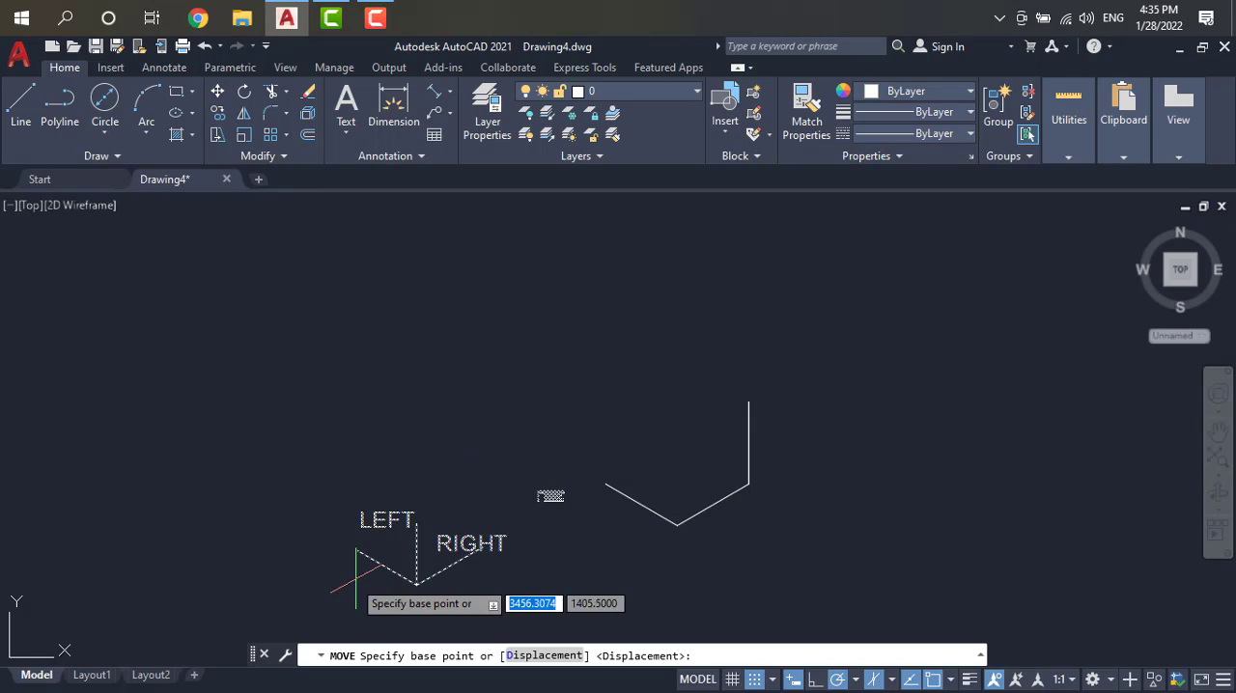
click(415, 582)
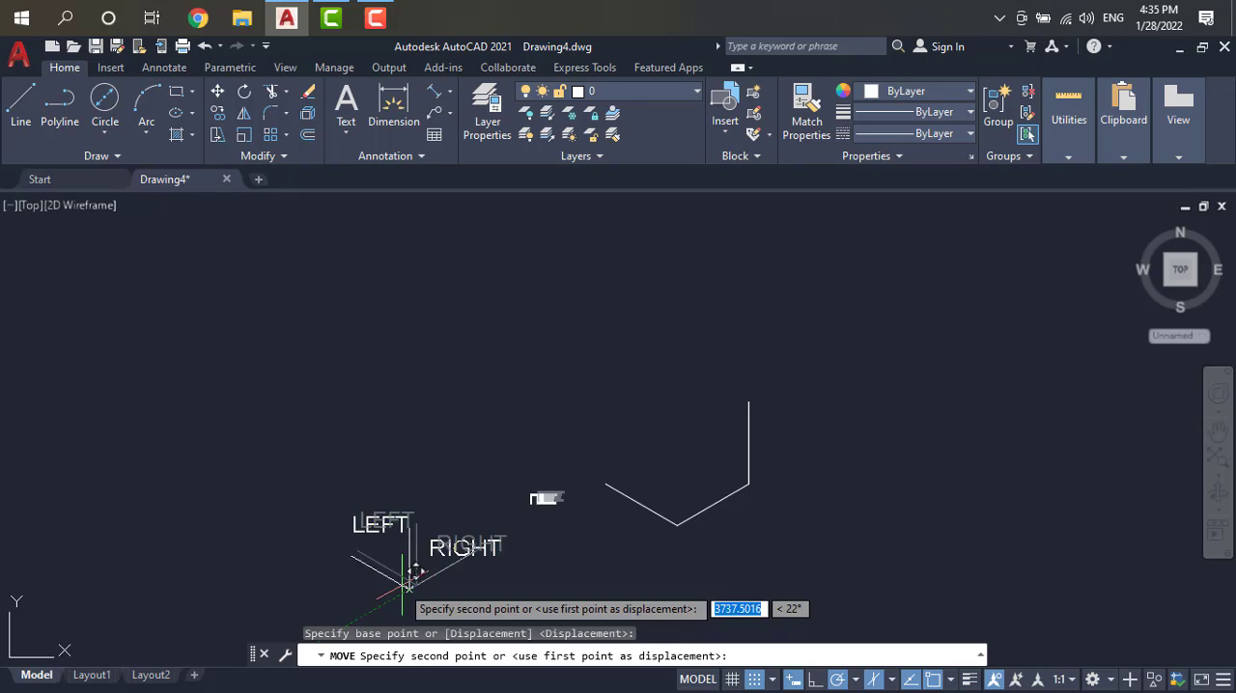
click(58, 568)
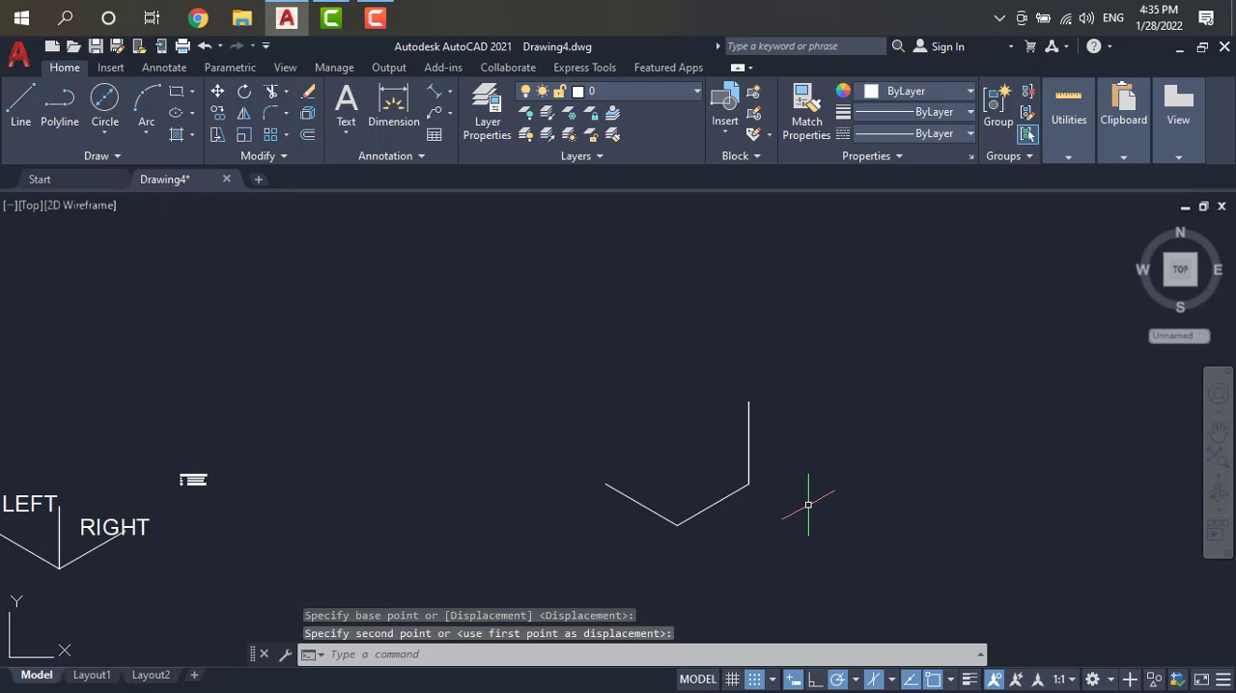
Step: Draw a 10-unit vertical line at 90° from the lowest corner where the 330° and 30° lines meet
scroll(700, 497, up, 4)
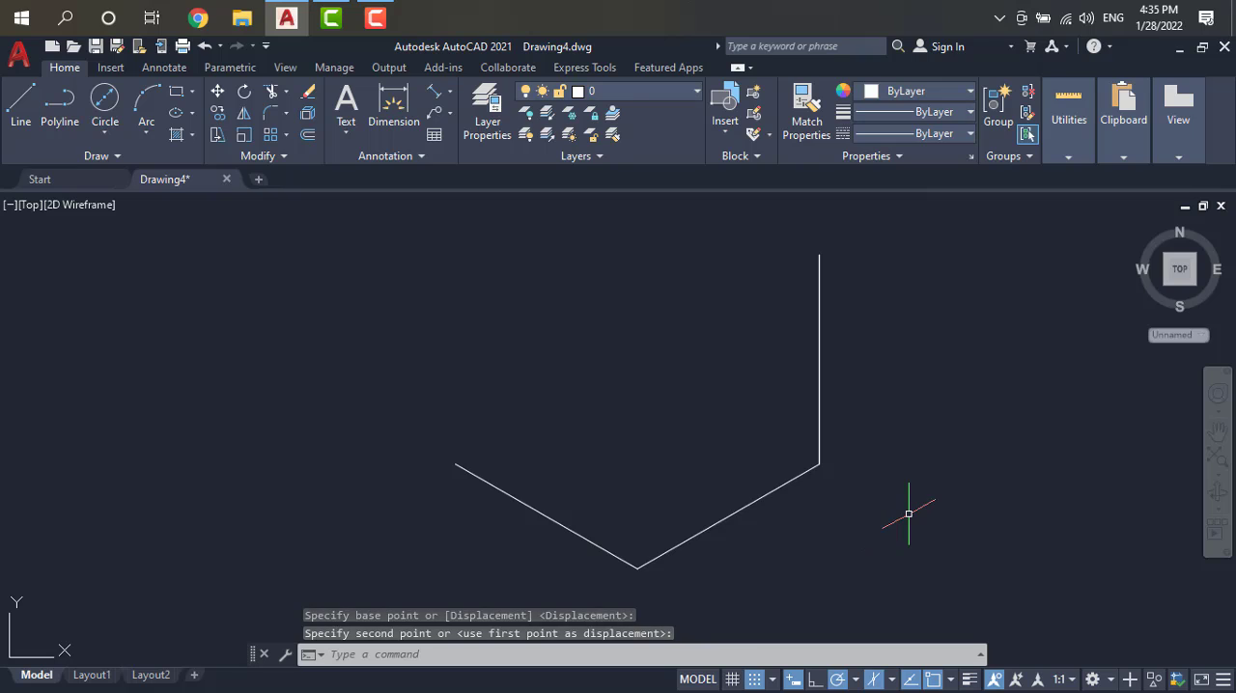
key(Escape)
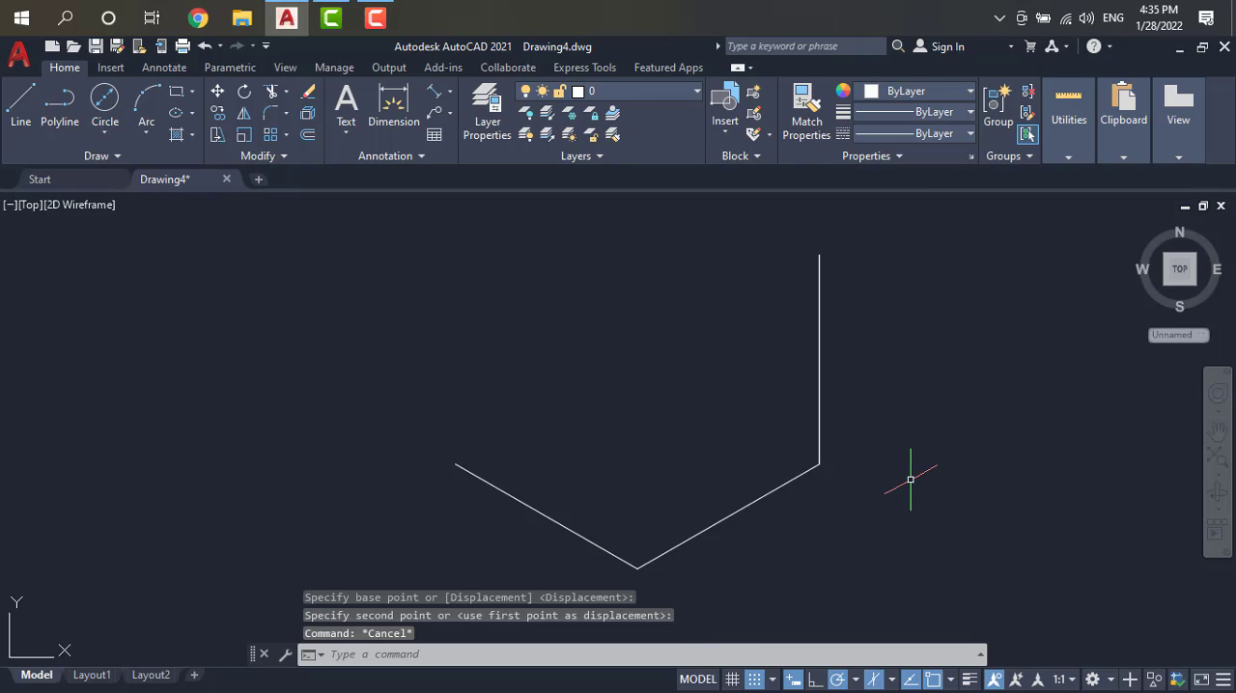
click(21, 111)
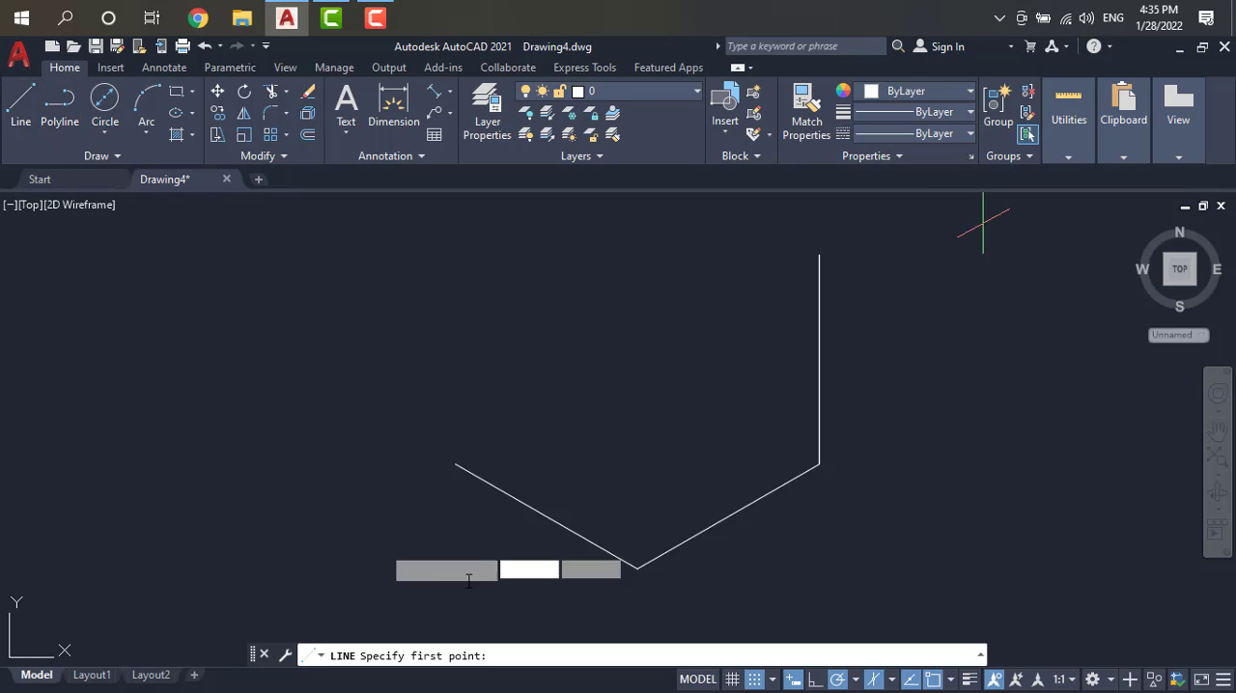
click(636, 569)
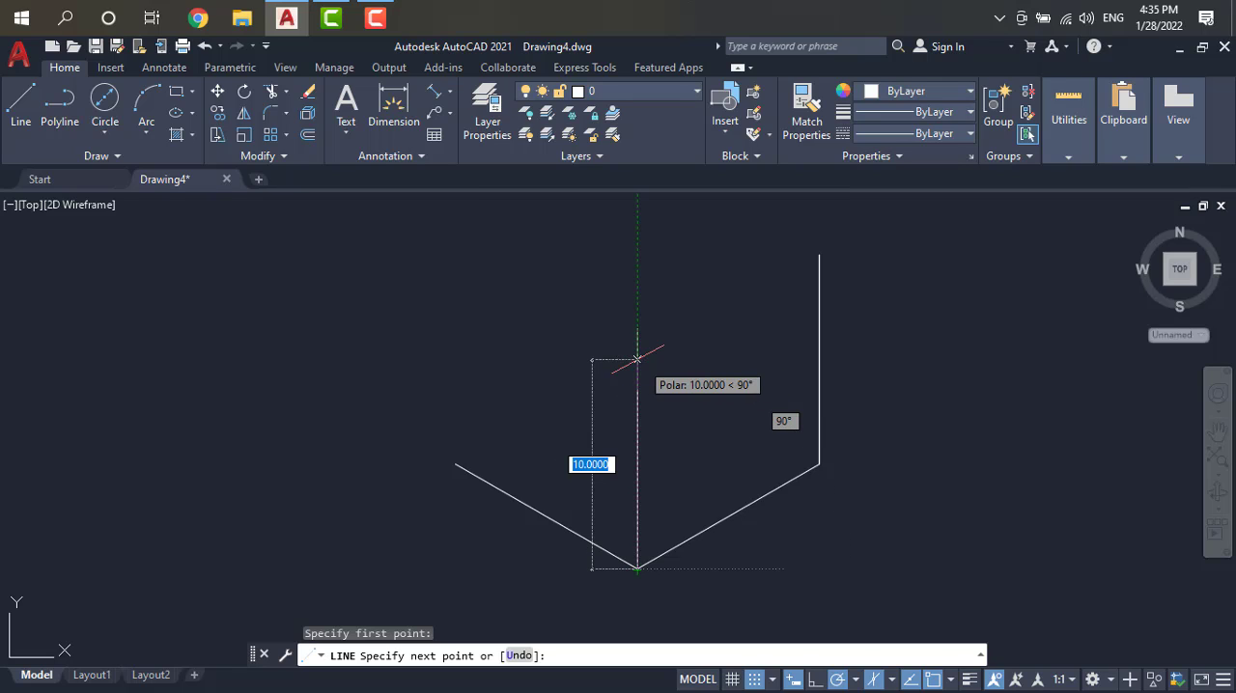
text(1)
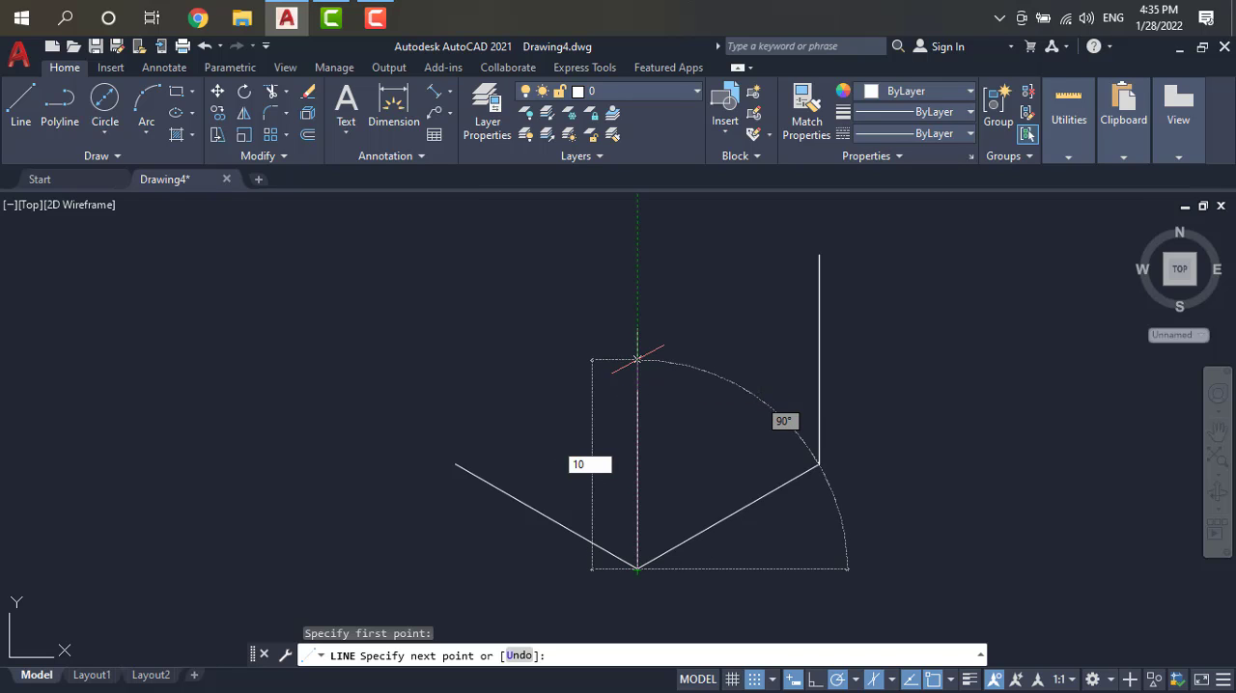
text(0)
key(Return)
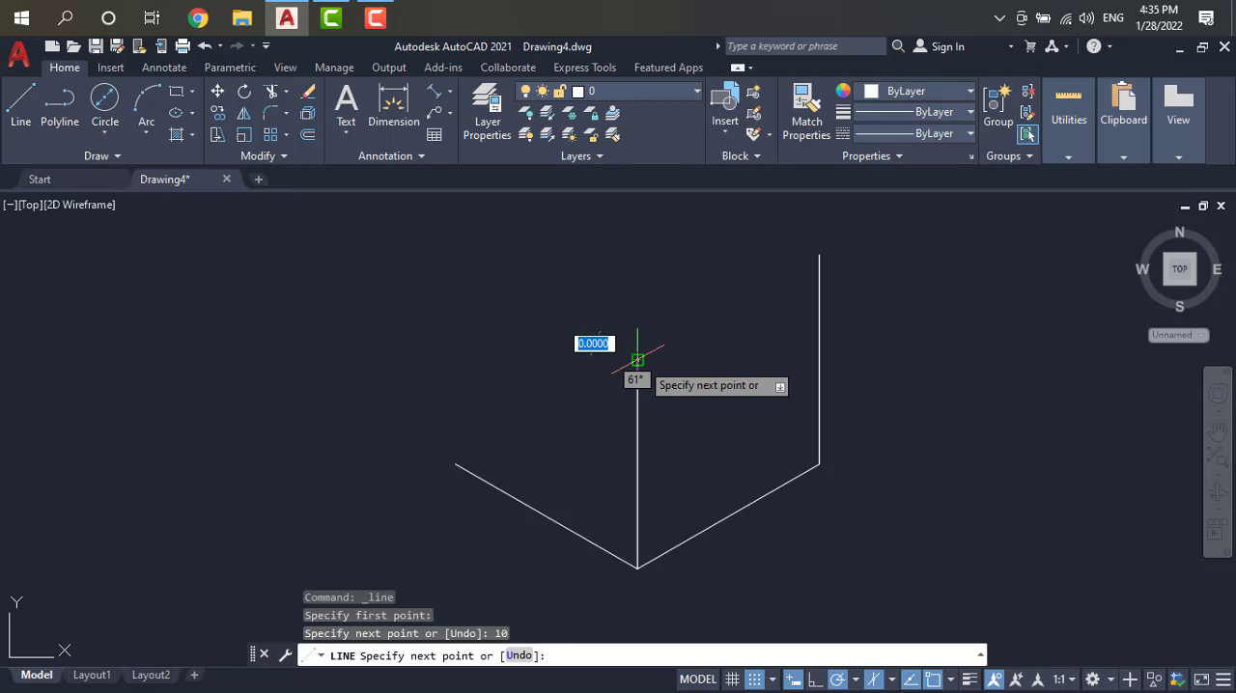
key(Escape)
Step: Draw a 10-unit vertical line at 90° from the upper left end of the 330° line
text(line)
key(Return)
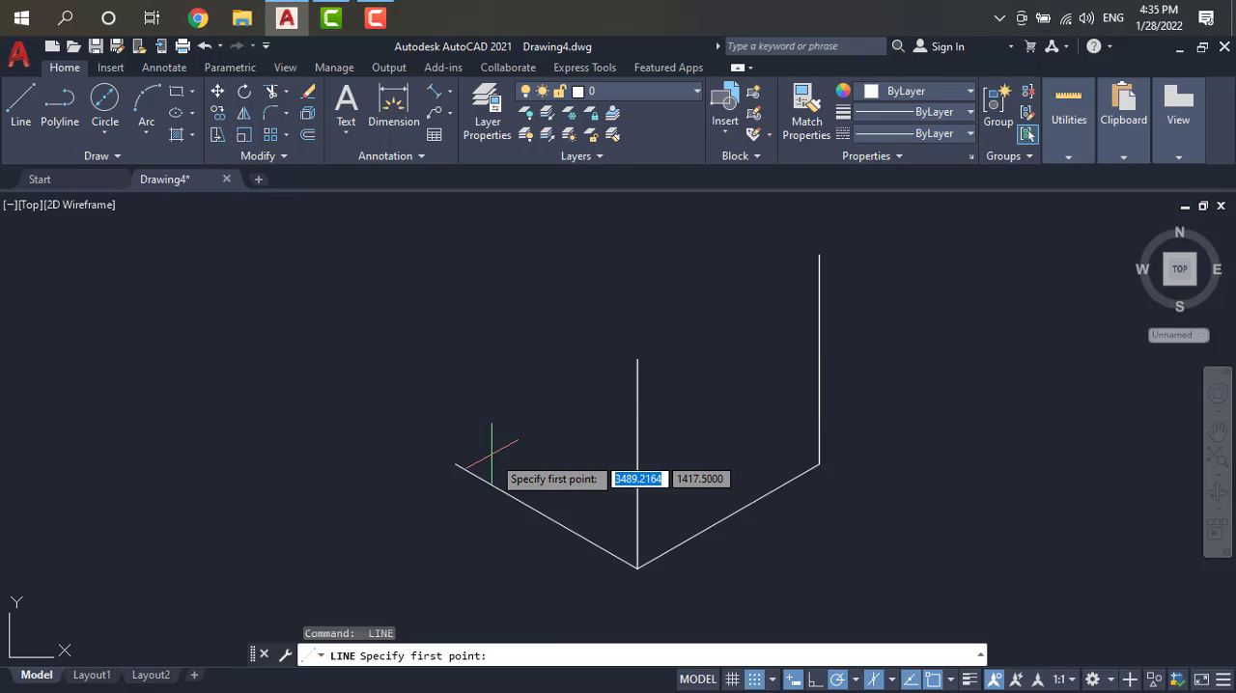
click(455, 466)
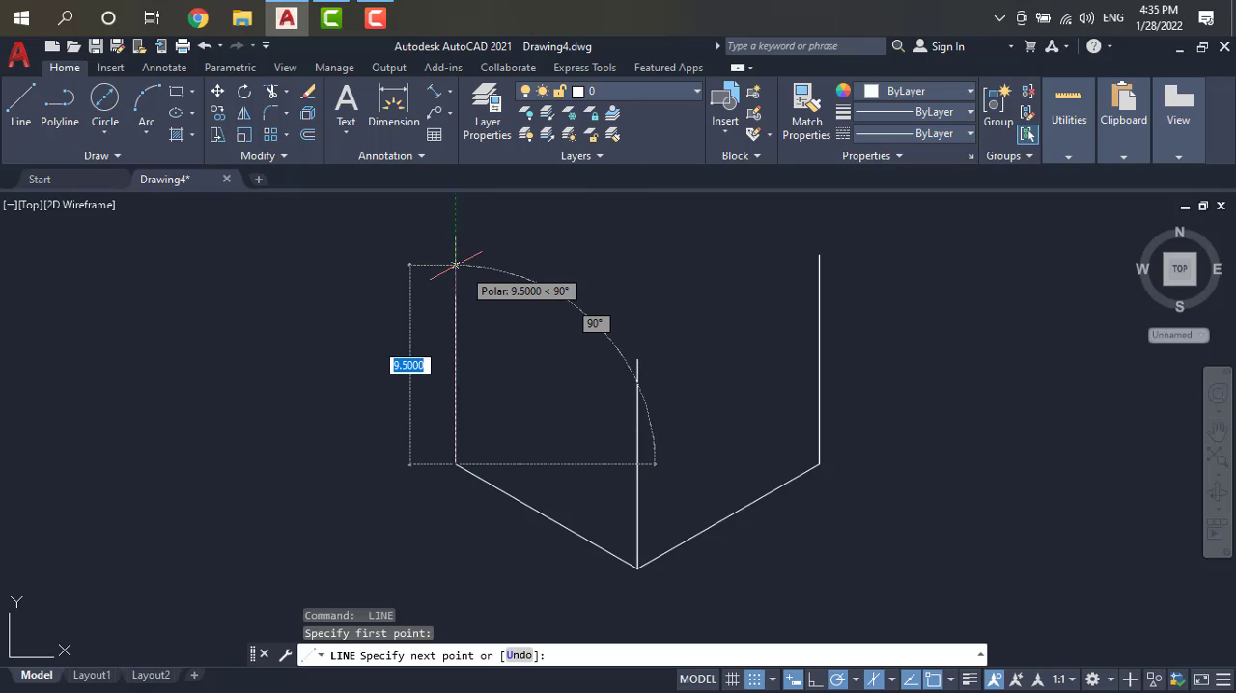
text(10)
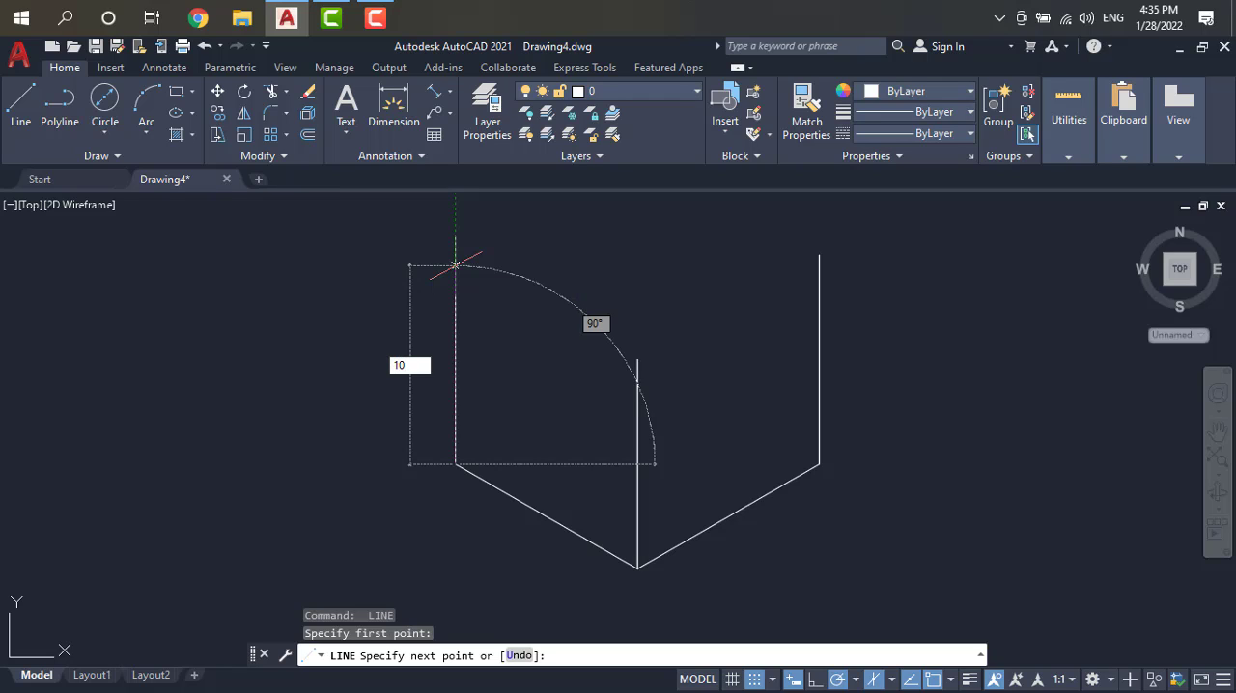
key(Return)
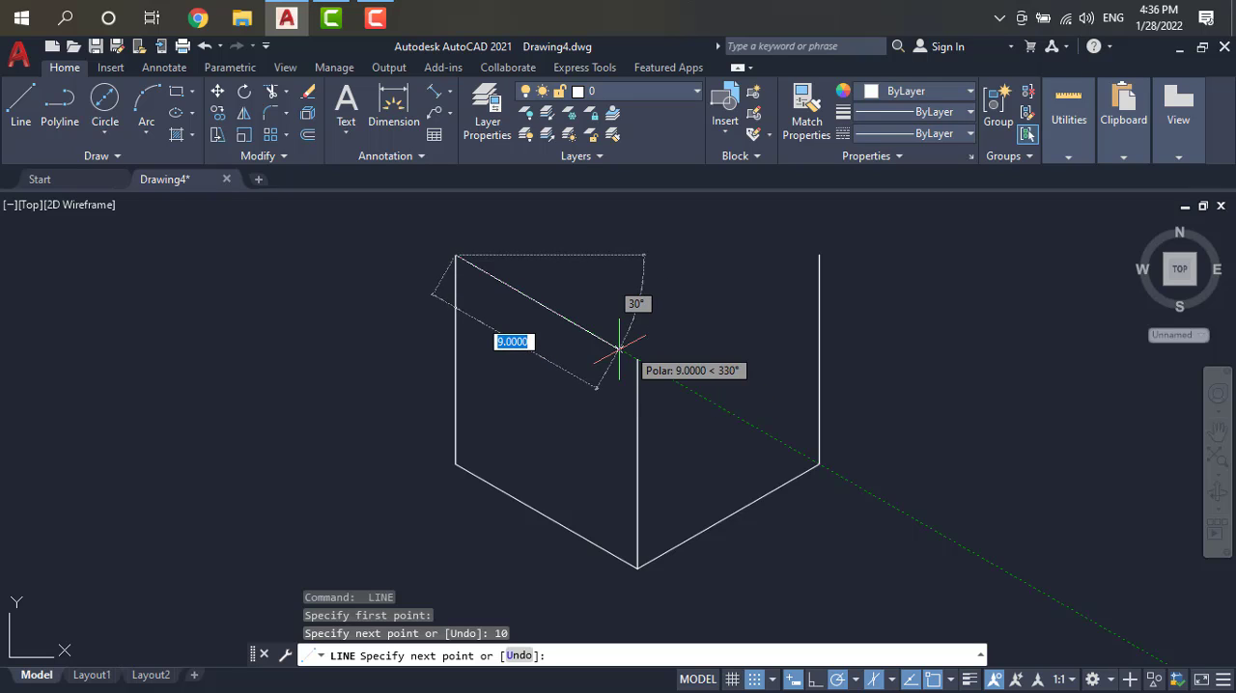
Step: Switch to Isoplane Top, connect the left and middle verticals' upper ends, and continue 10 units at 30° to the right vertical's upper end
key(F5)
key(F5)
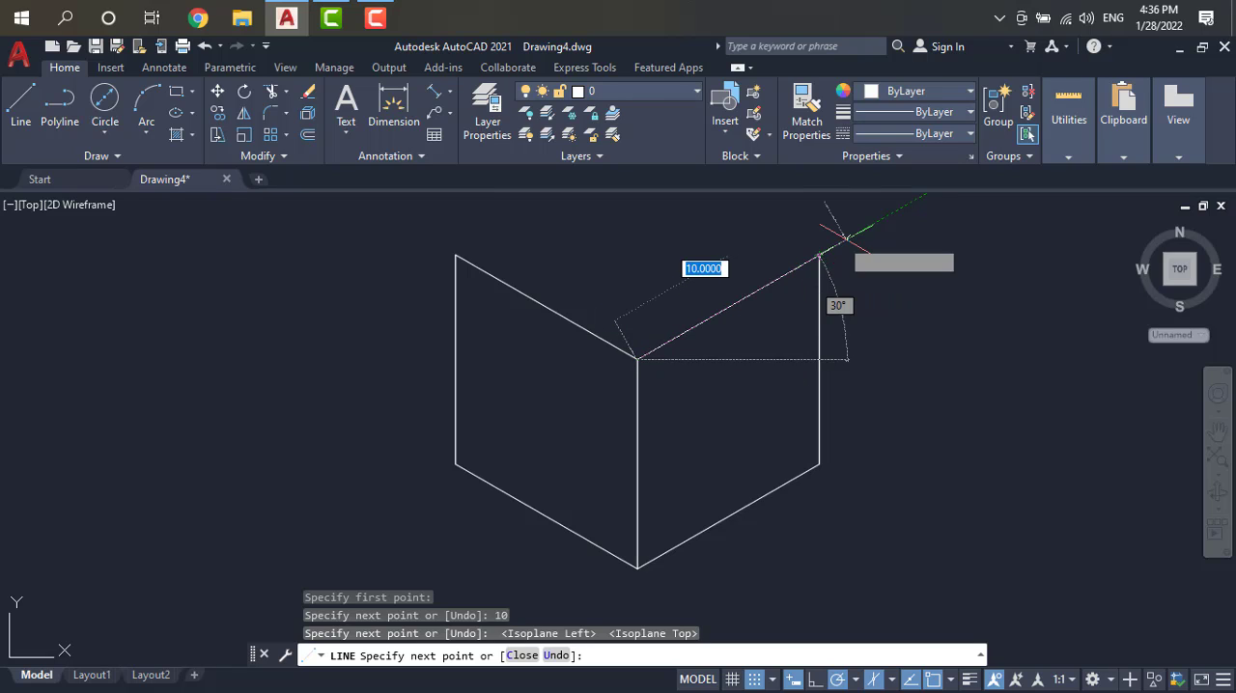
text(10)
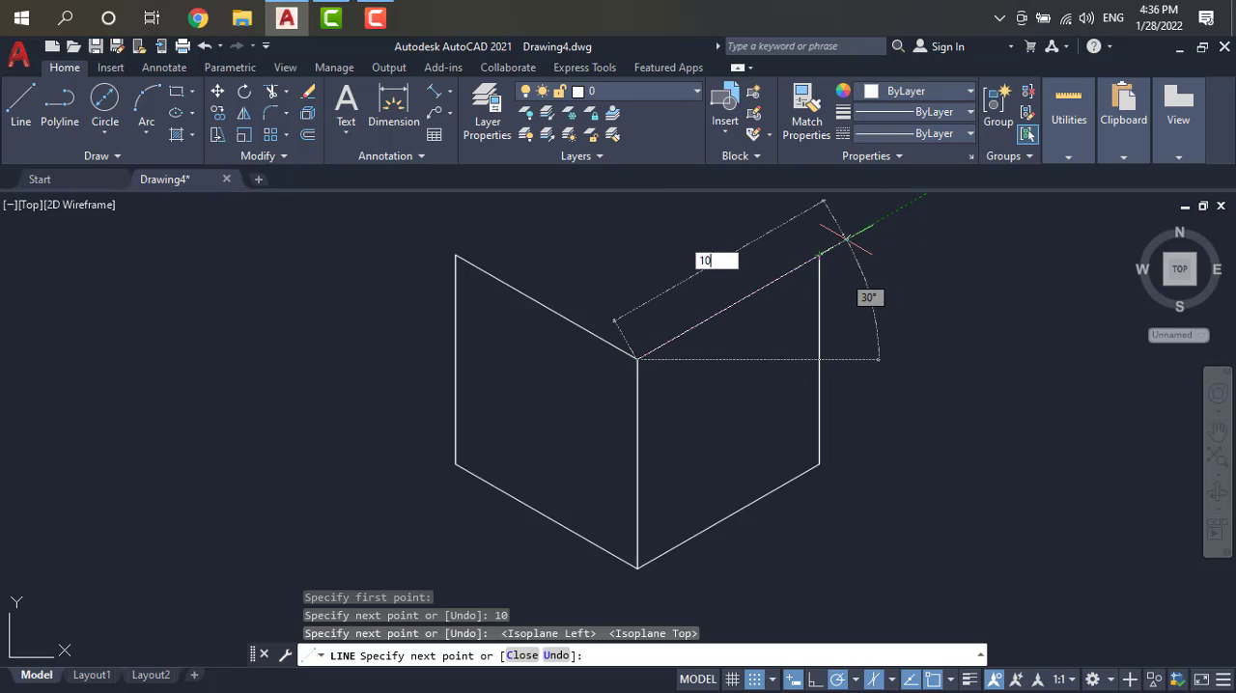
key(Return)
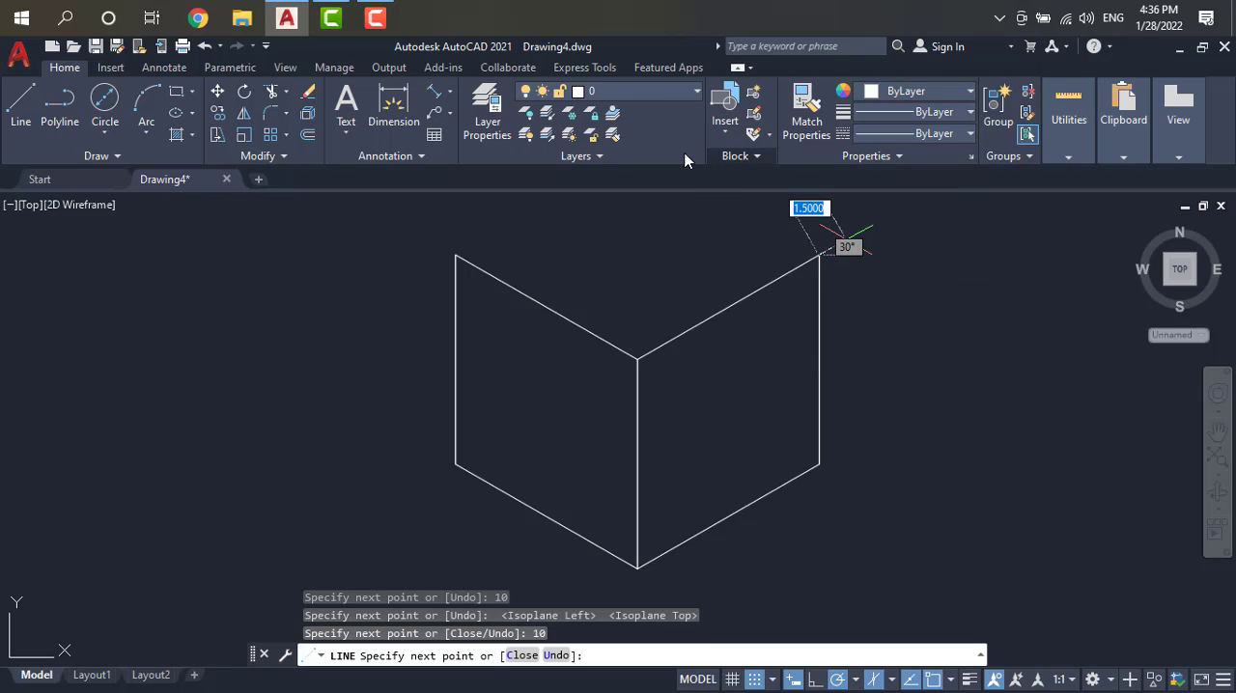
Step: Continue with a 10-unit line at 150° from the upper end of the right vertical edge to form the top face's rear right edge
scroll(768, 255, down, 2)
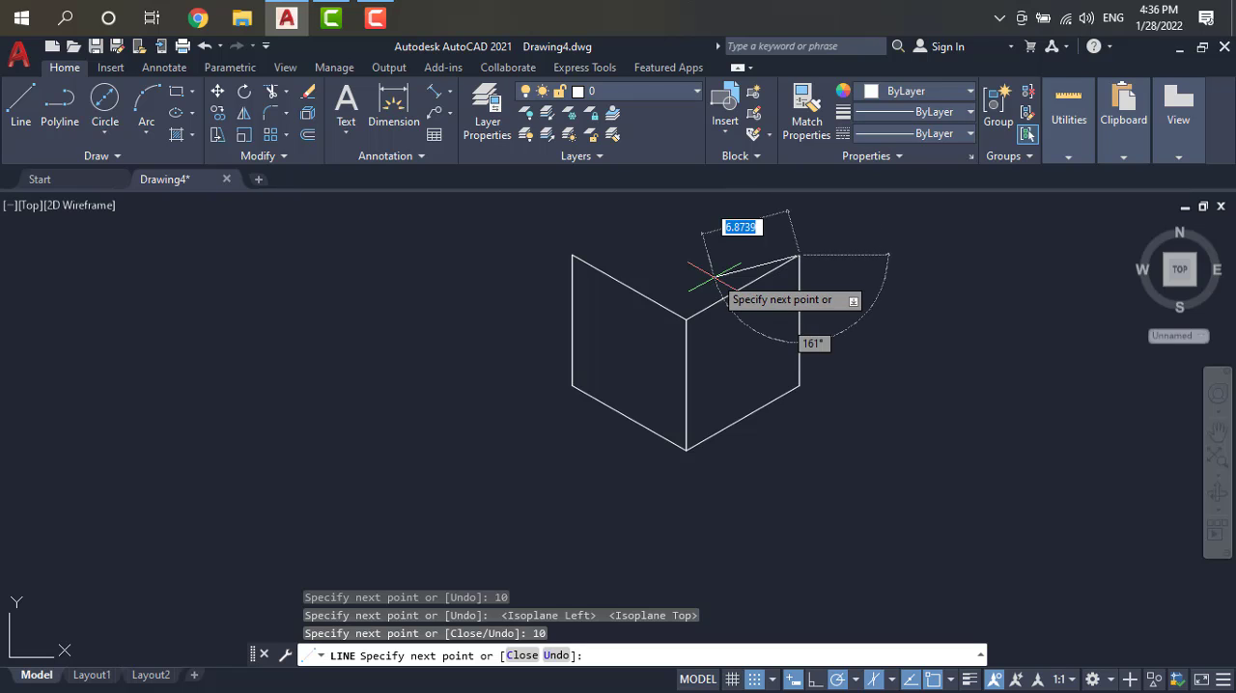
scroll(714, 270, down, 2)
scroll(717, 226, down, 2)
scroll(721, 207, up, 2)
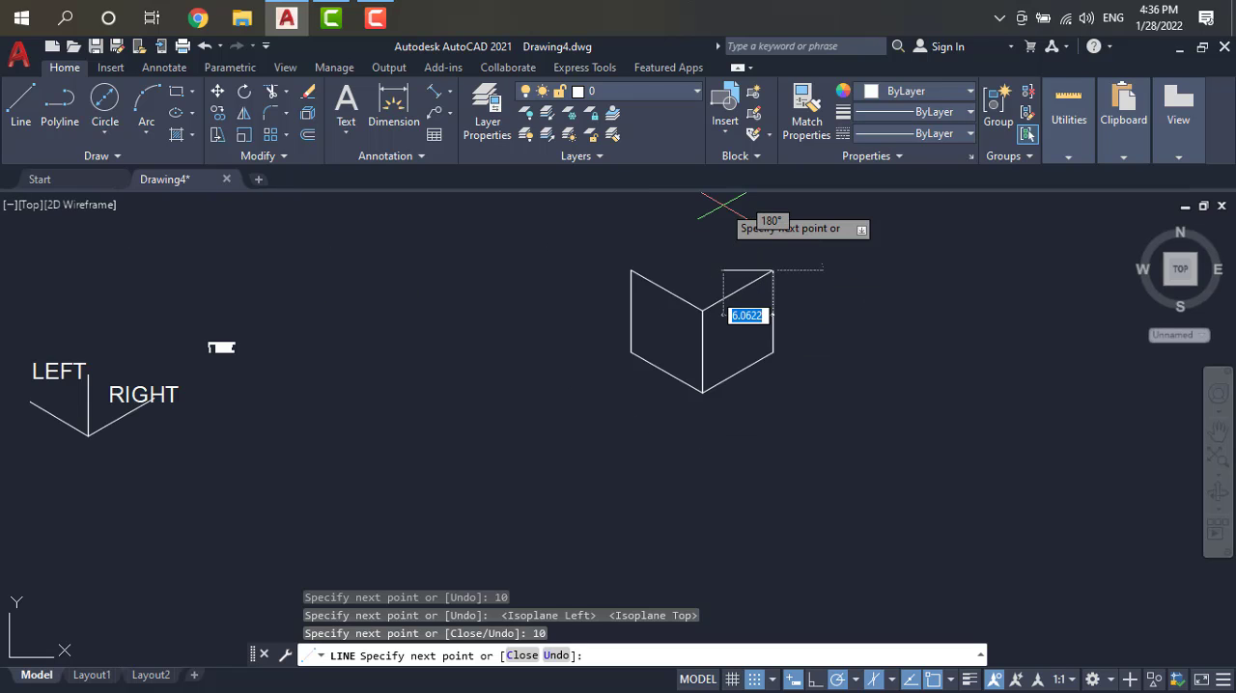
scroll(726, 217, up, 4)
scroll(710, 224, up, 3)
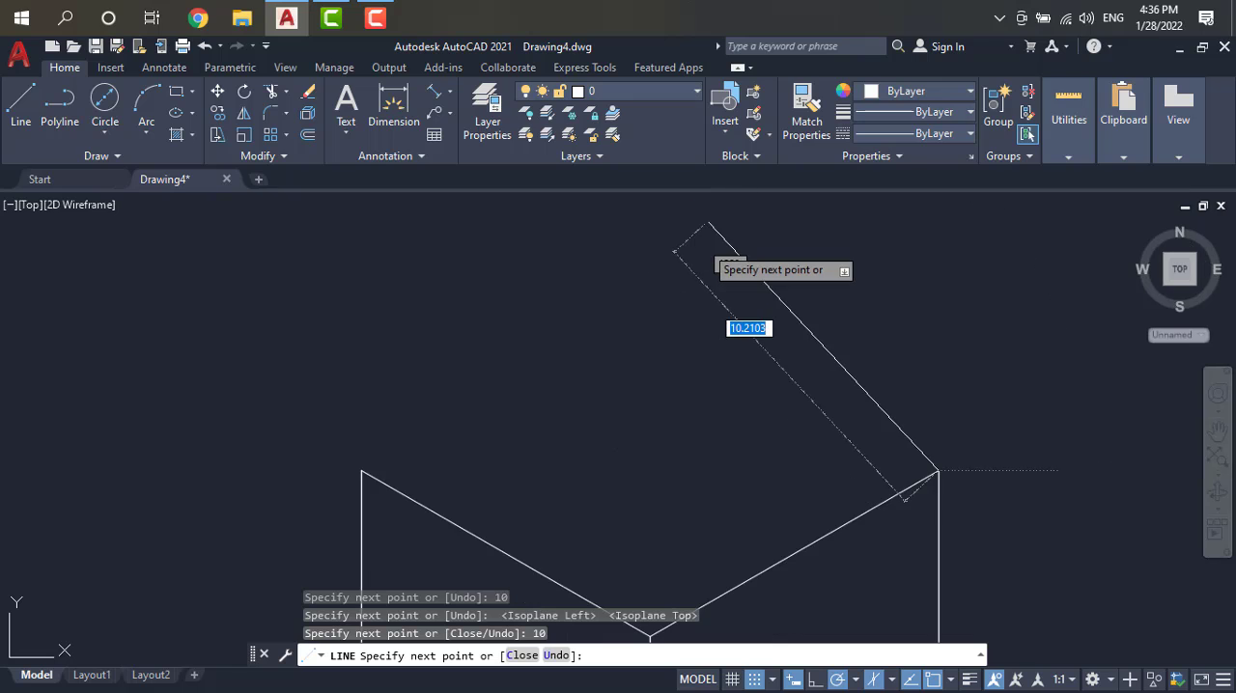
scroll(687, 304, down, 2)
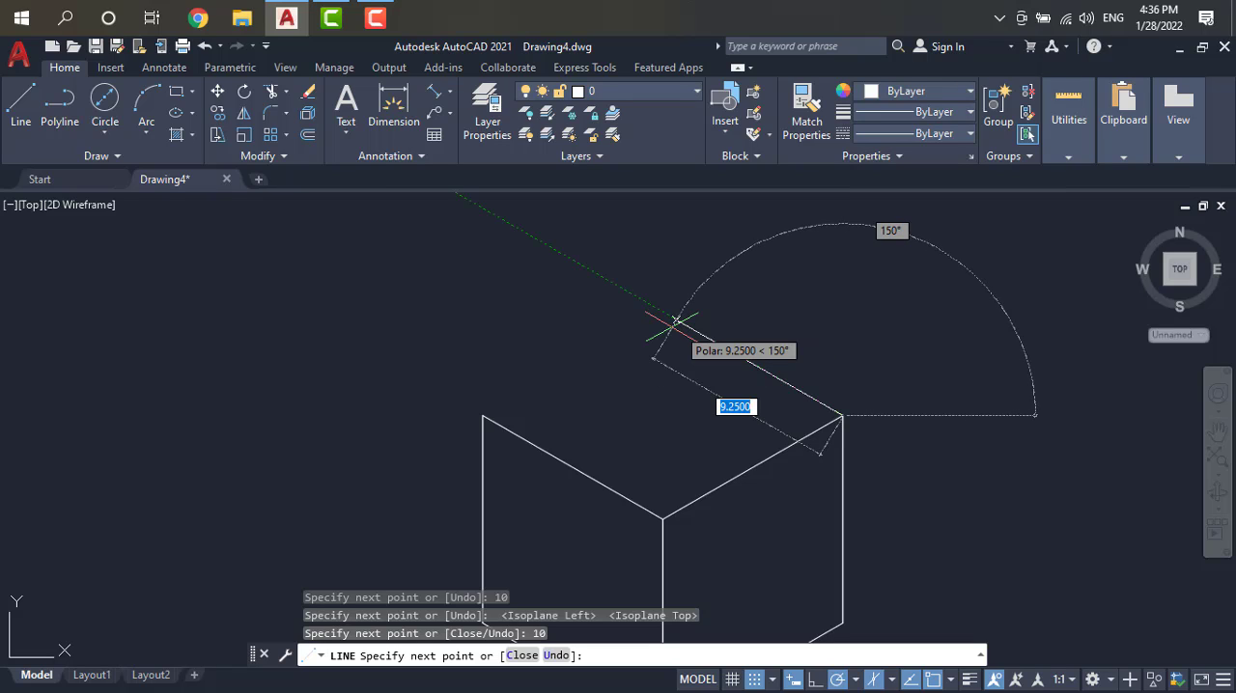
text(10)
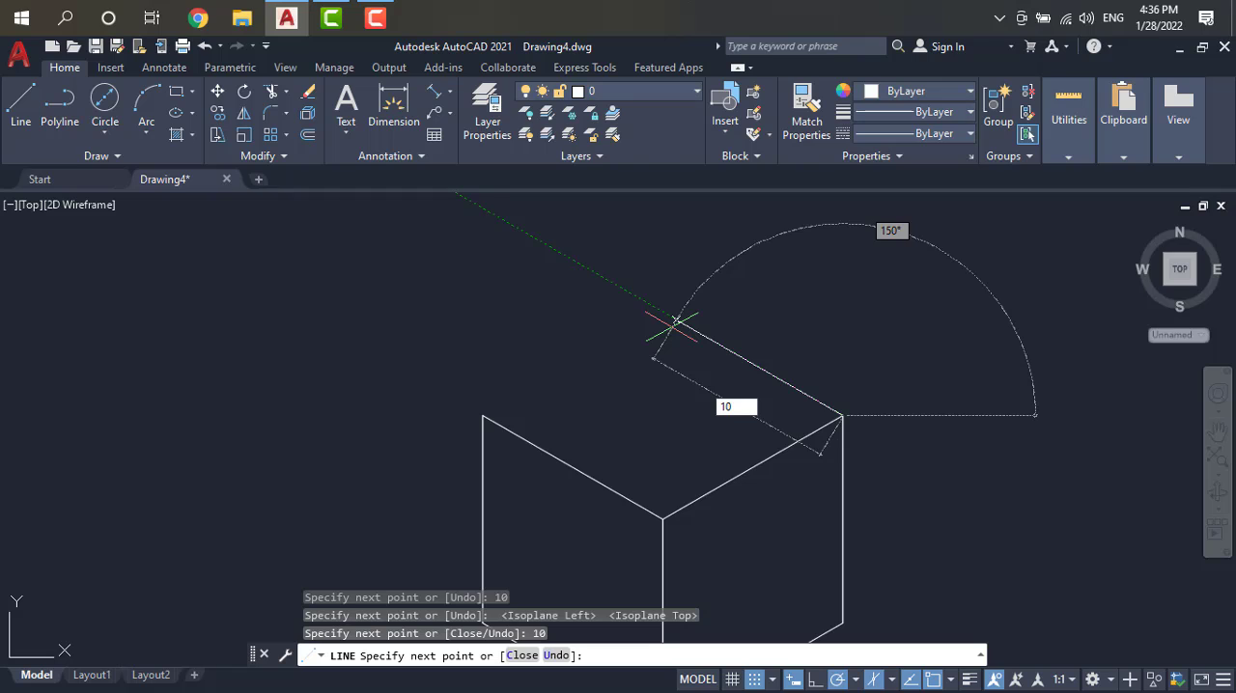
key(Return)
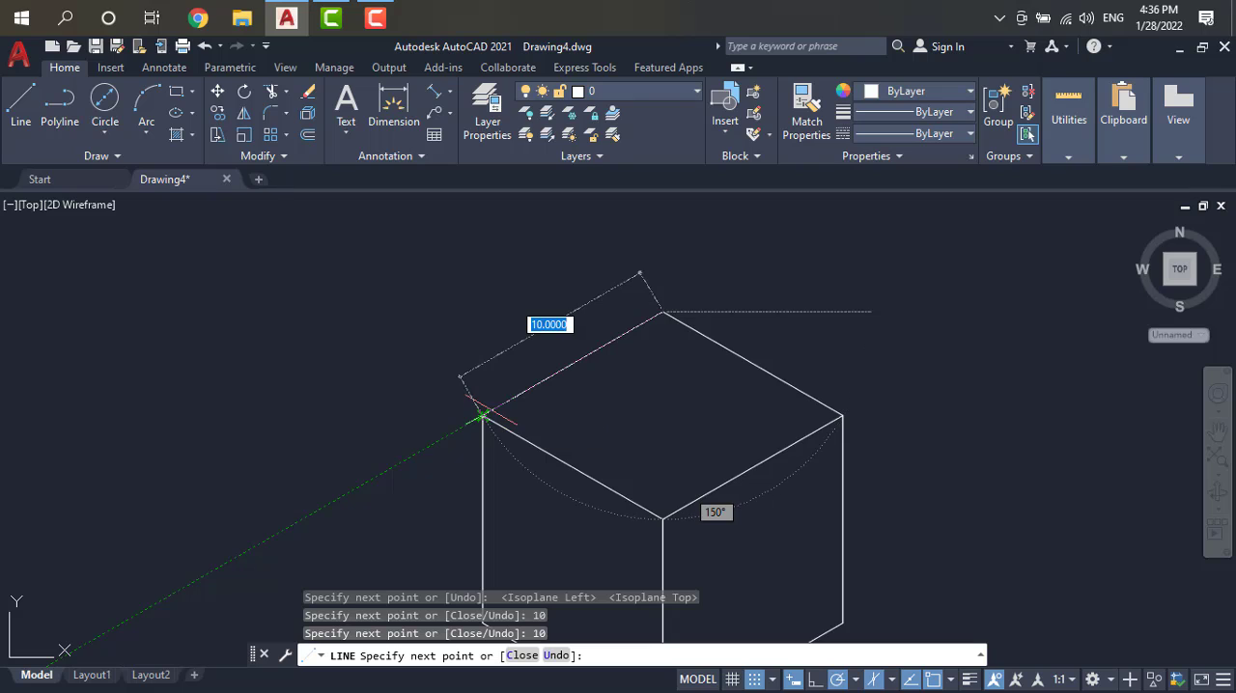
Step: Close the top face with a 10-unit line down to the left vertical's upper end and finish the line command
text(1)
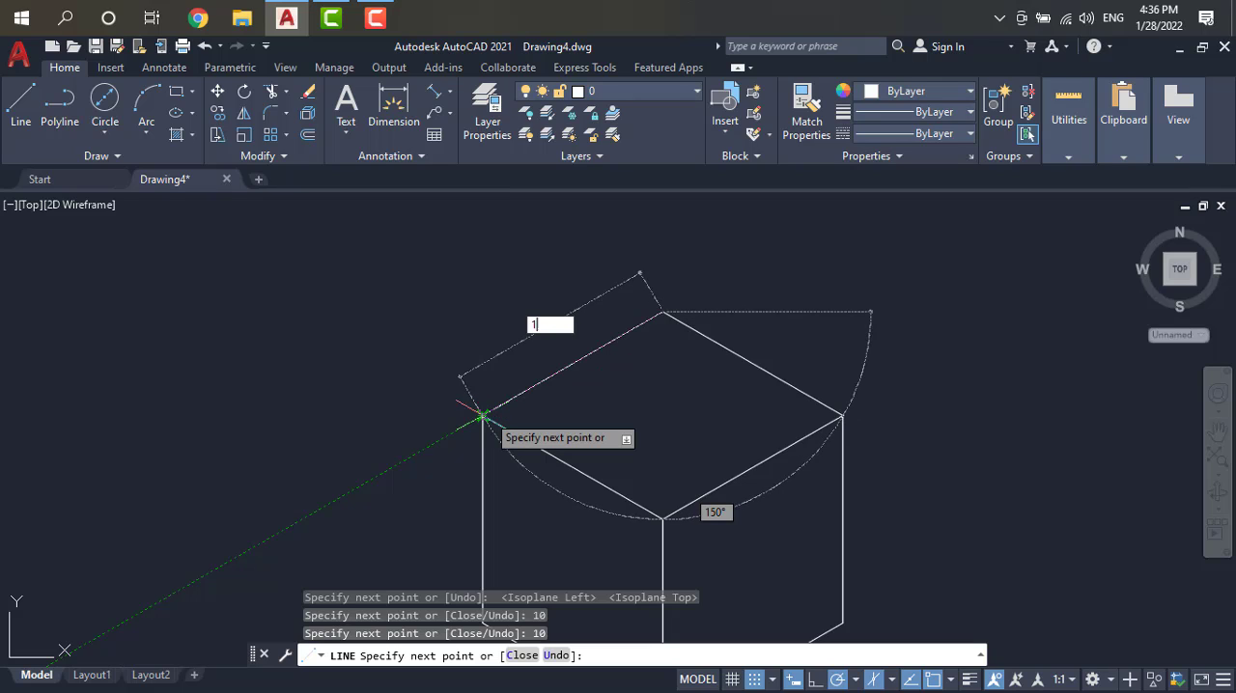
text(0)
key(Return)
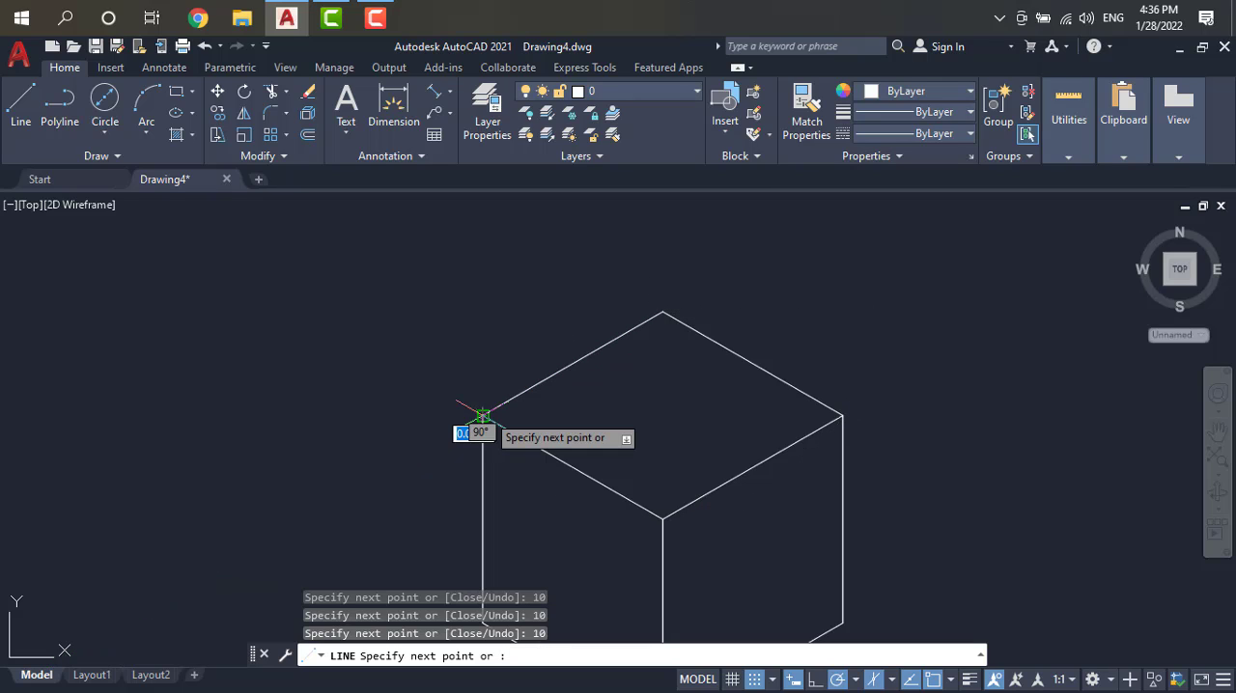
key(Escape)
scroll(591, 436, down, 2)
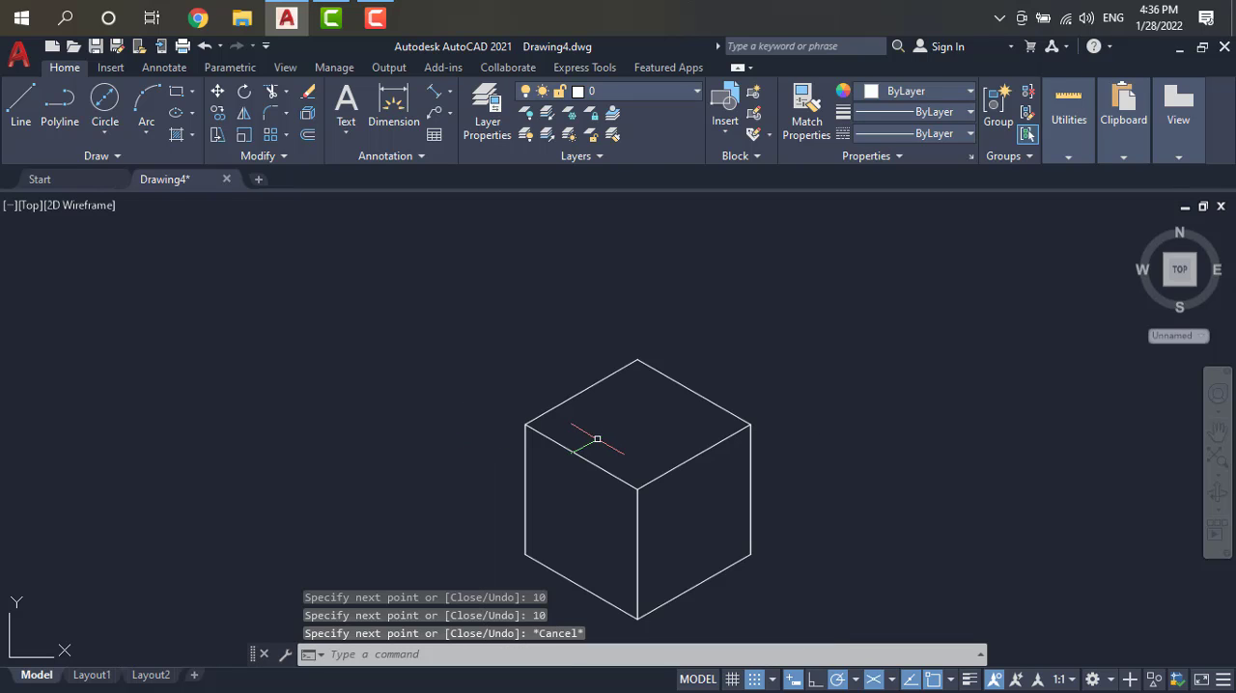
scroll(700, 573, up, 2)
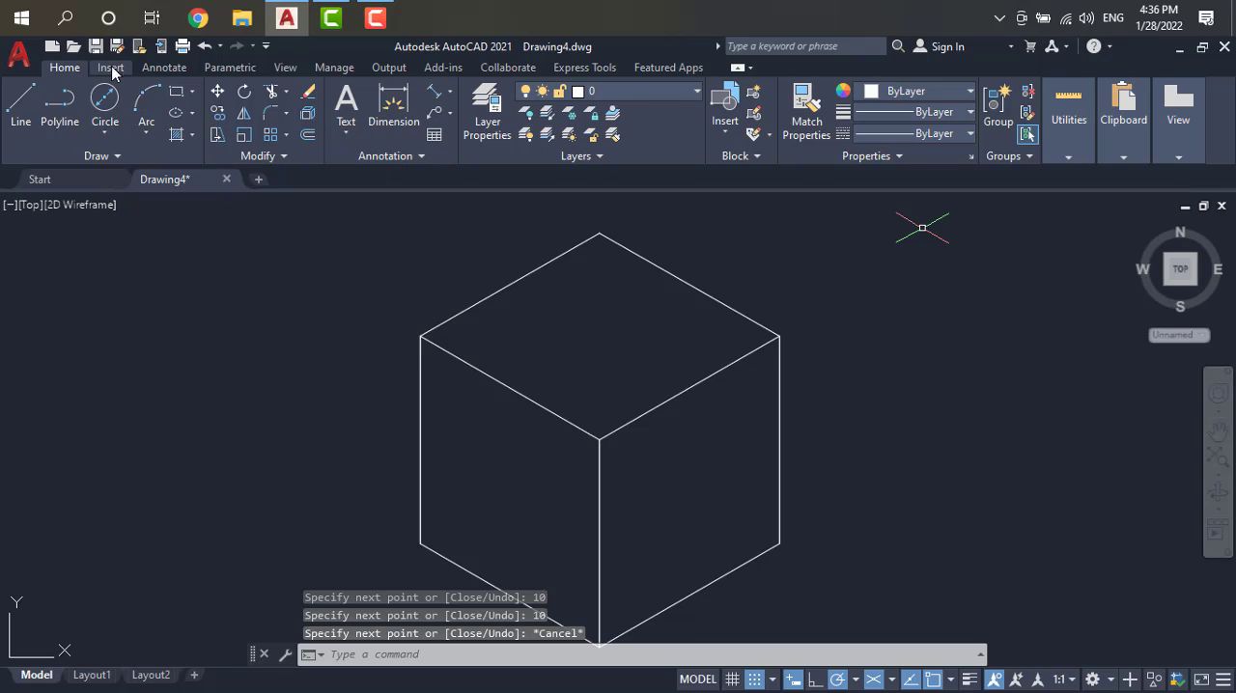
click(160, 68)
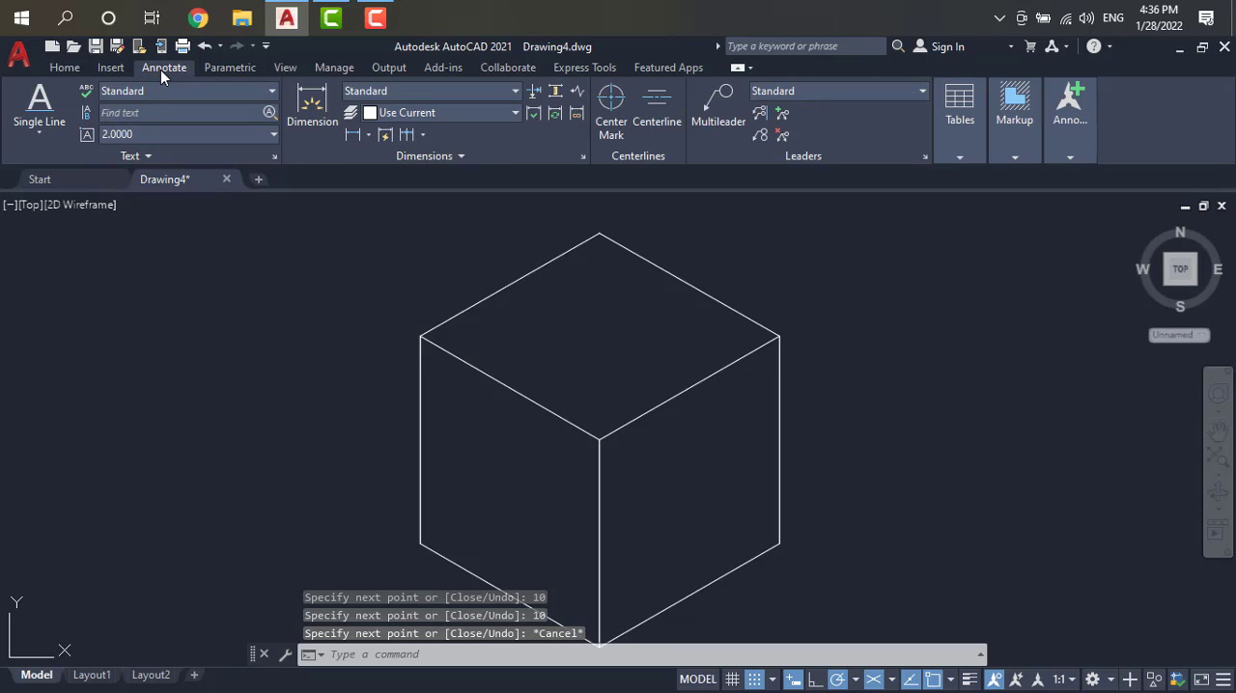
click(39, 132)
click(42, 200)
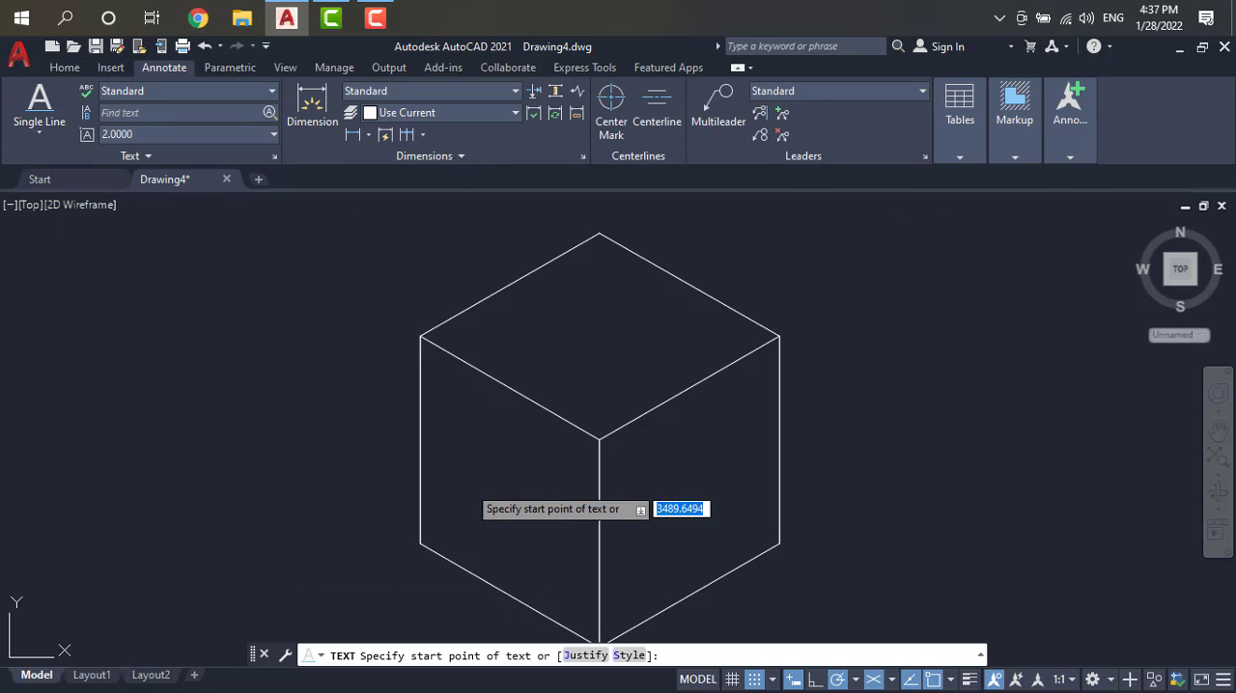
click(442, 447)
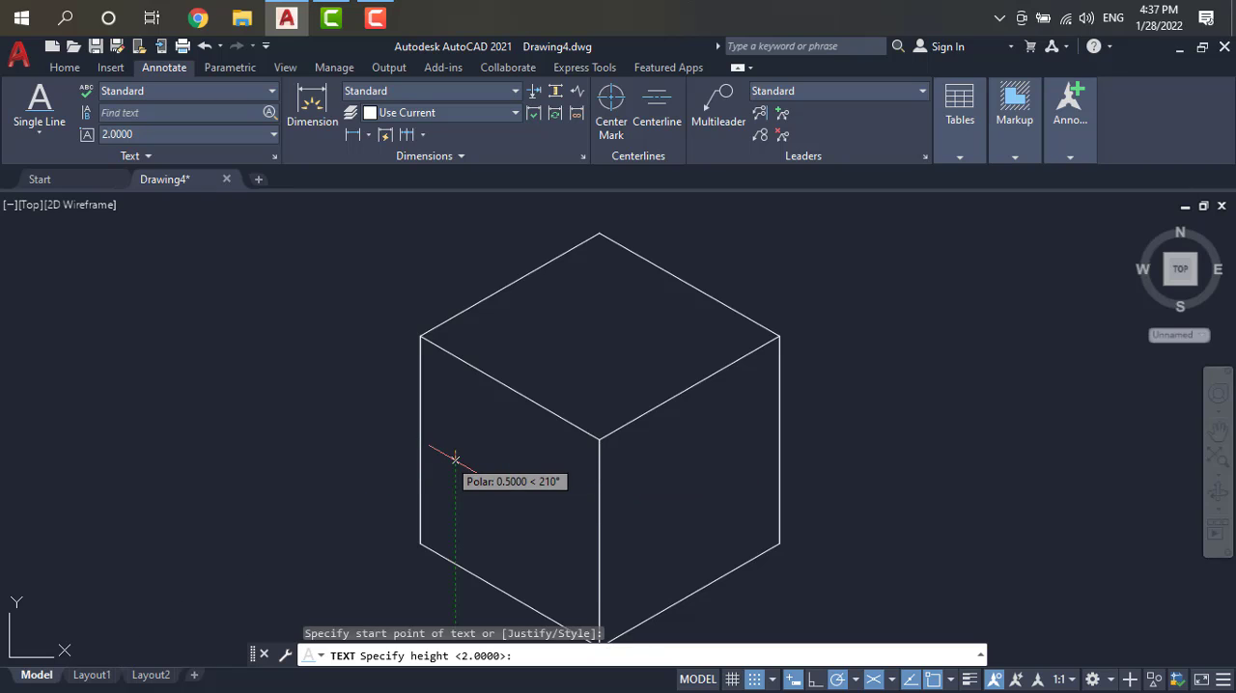
key(Return)
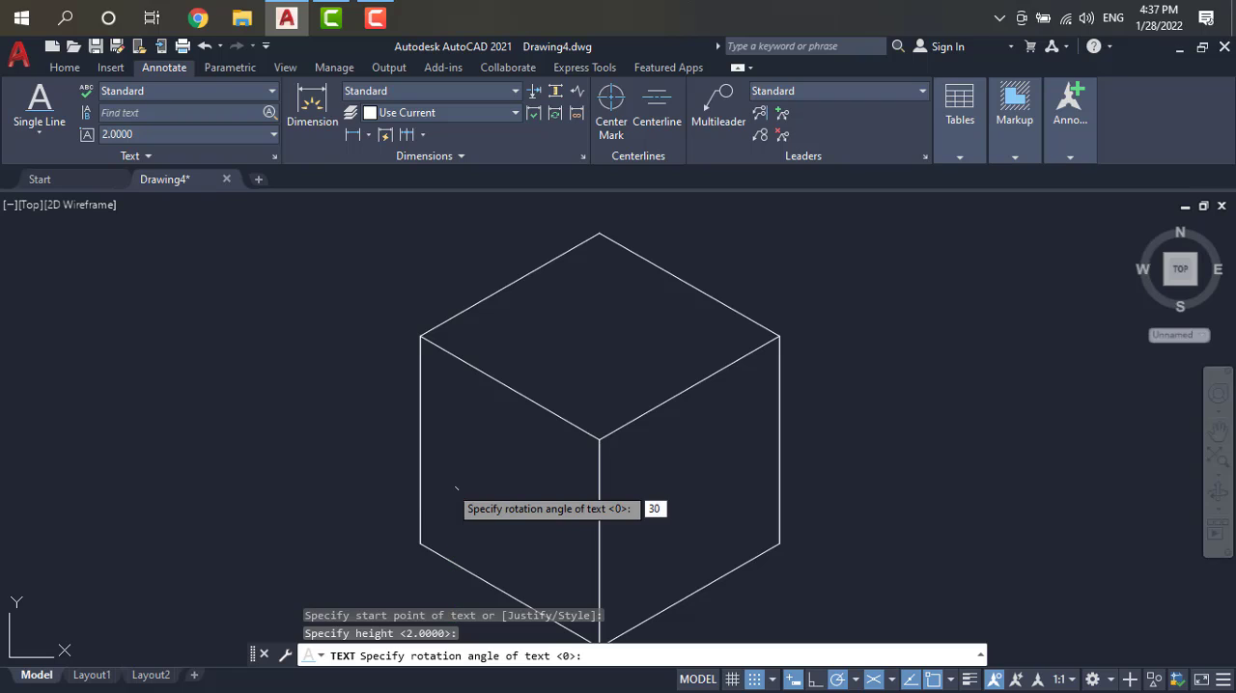
text(30)
key(Return)
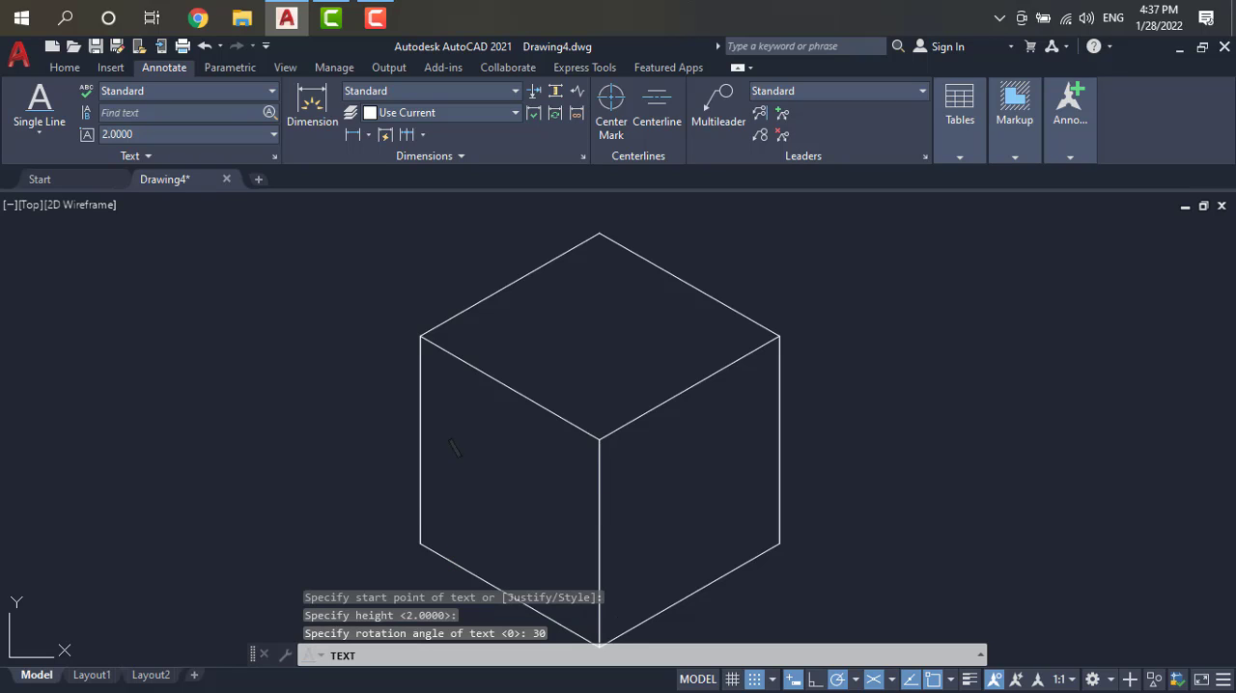
click(456, 536)
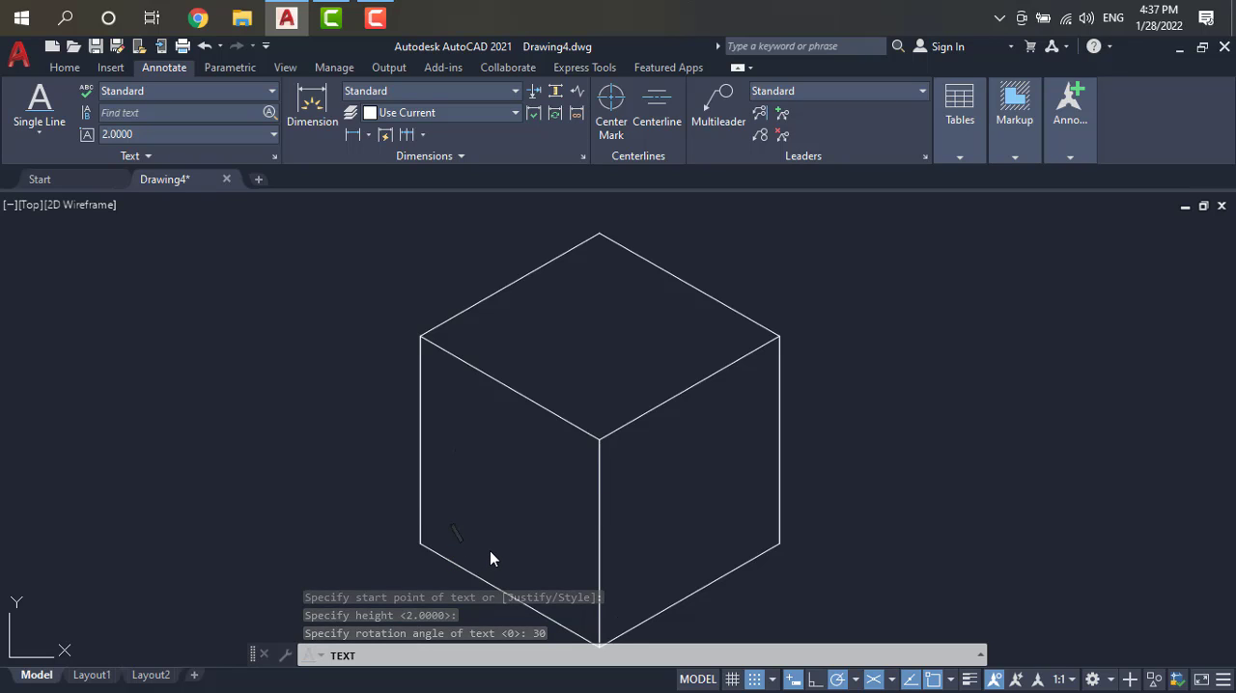
text(LE)
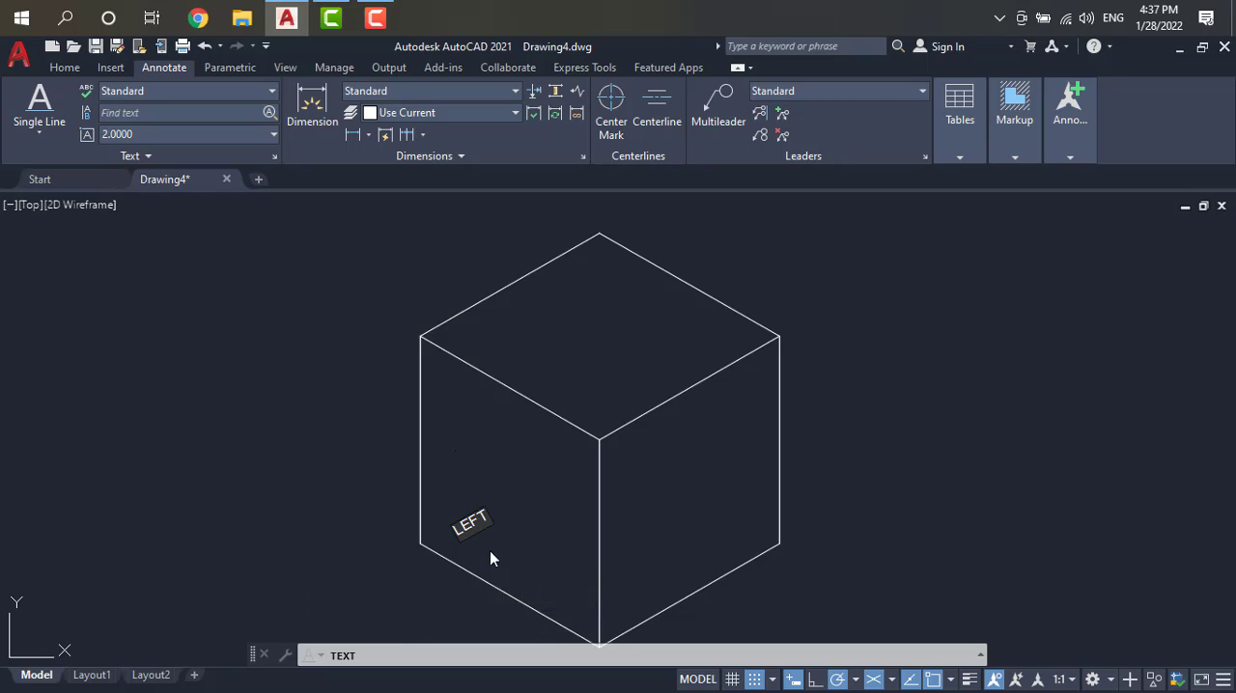
text(FT)
key(Escape)
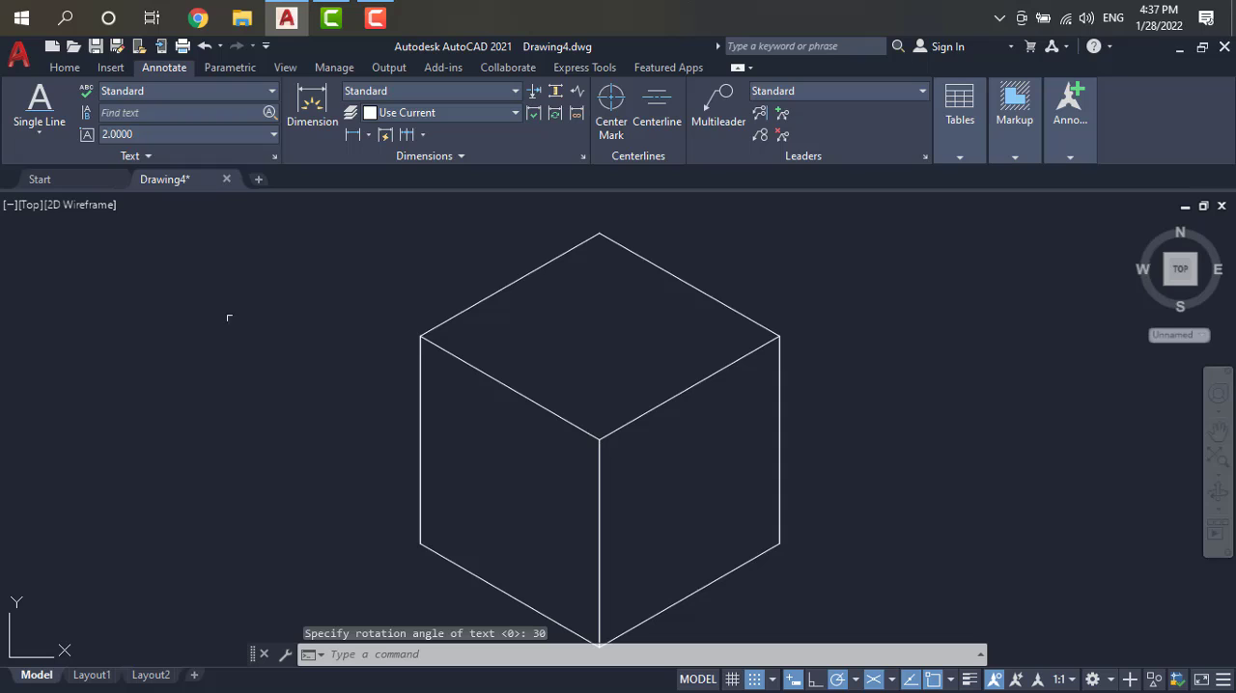
Step: Add the single-line text LEFT on the cube's left face with height 2 and a rotation angle of 30°
click(39, 132)
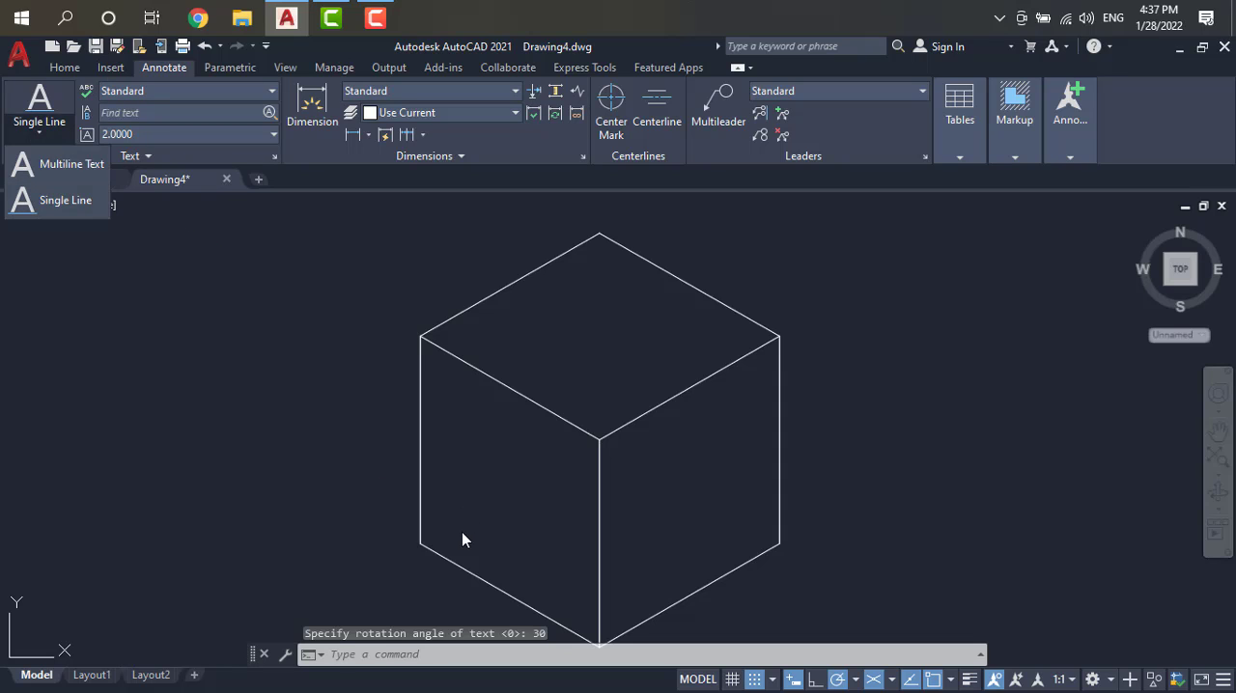
click(54, 200)
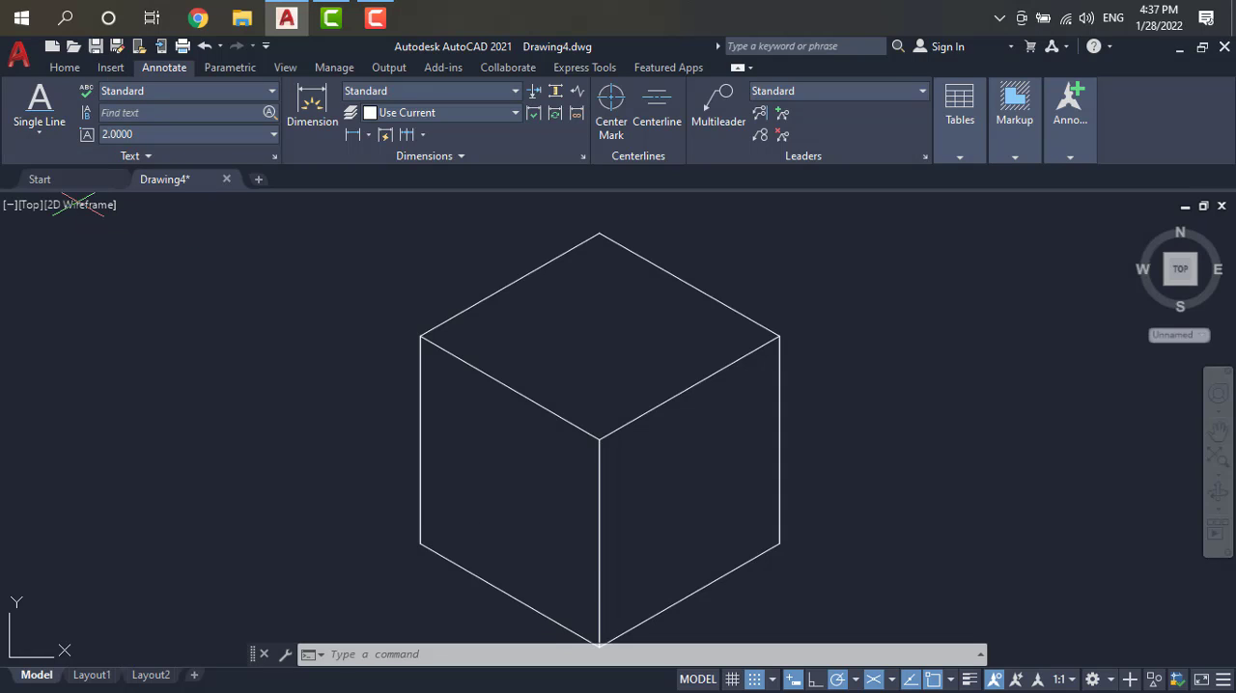
click(464, 532)
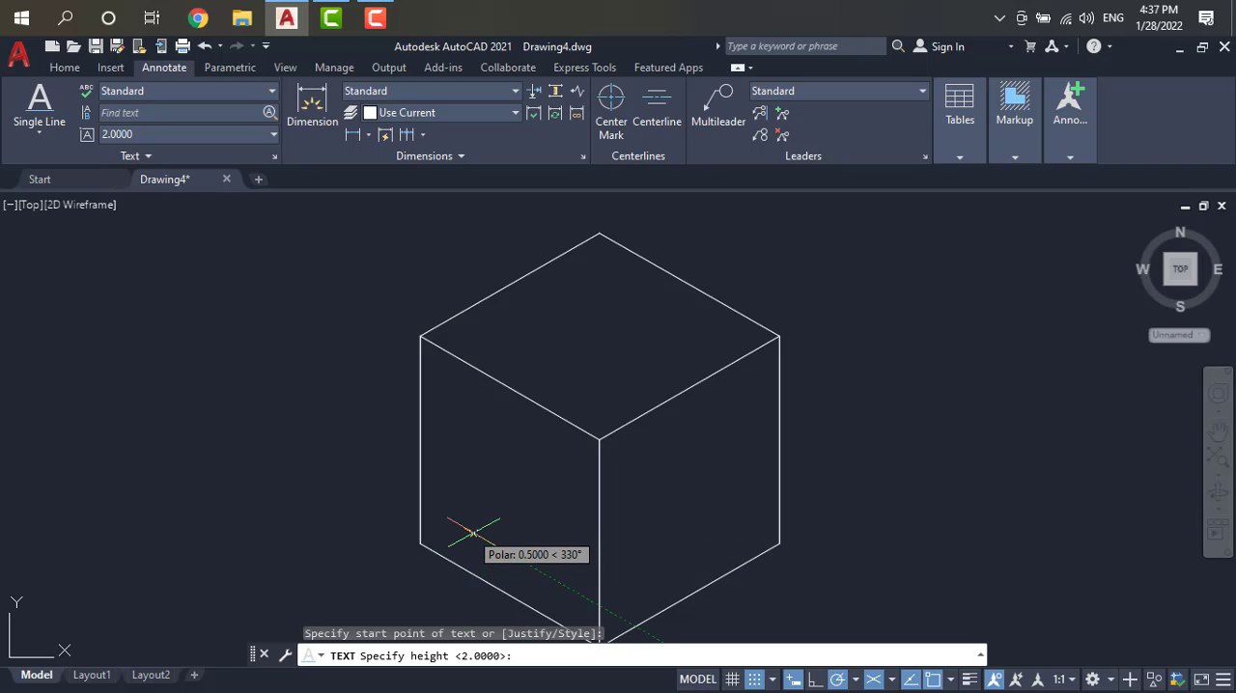
text(2)
key(Return)
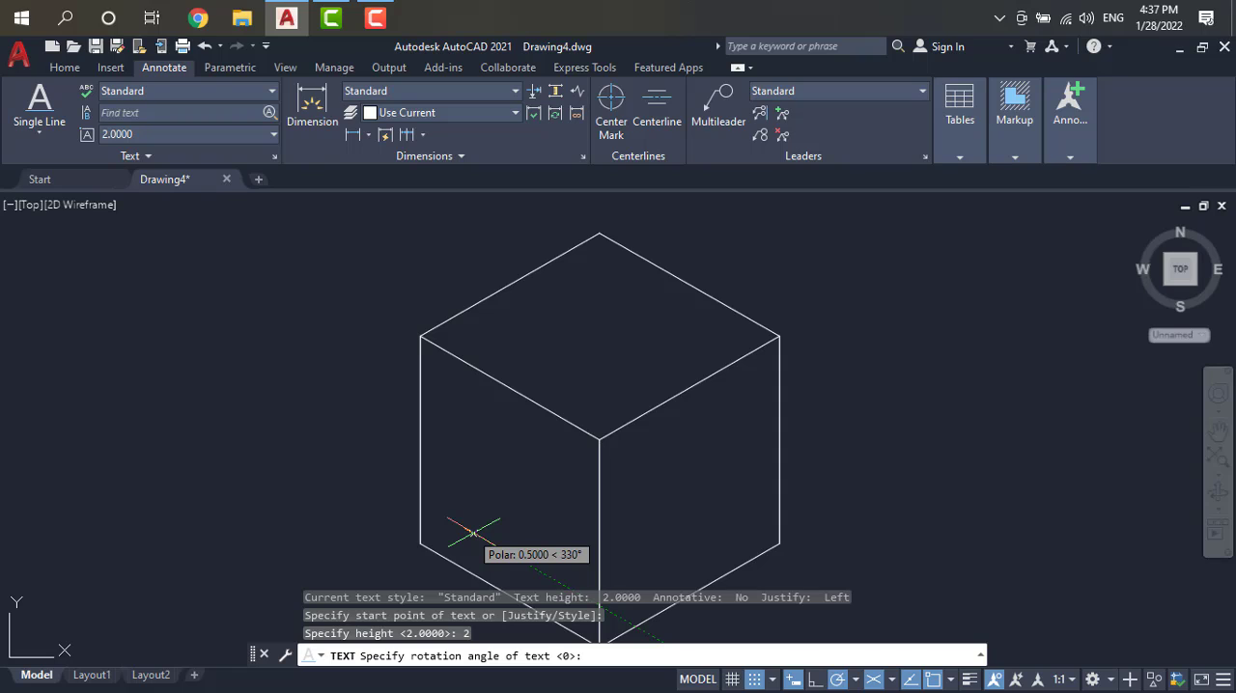
text(30)
key(Return)
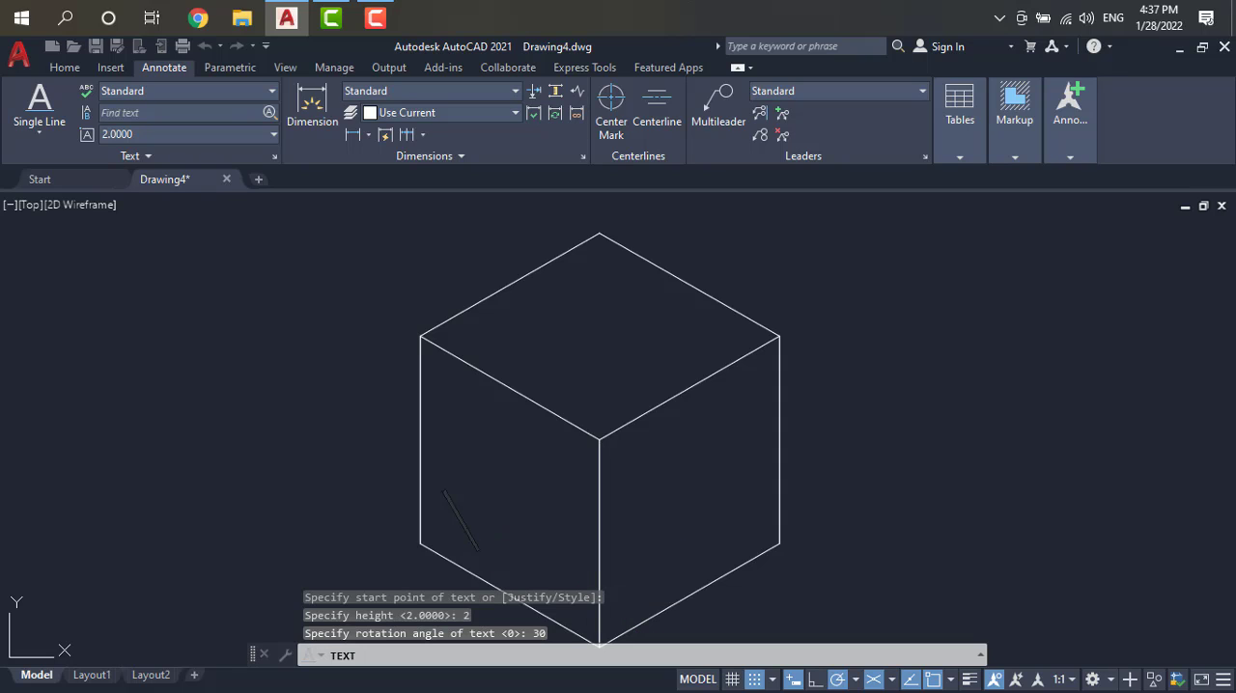
text(LEFT)
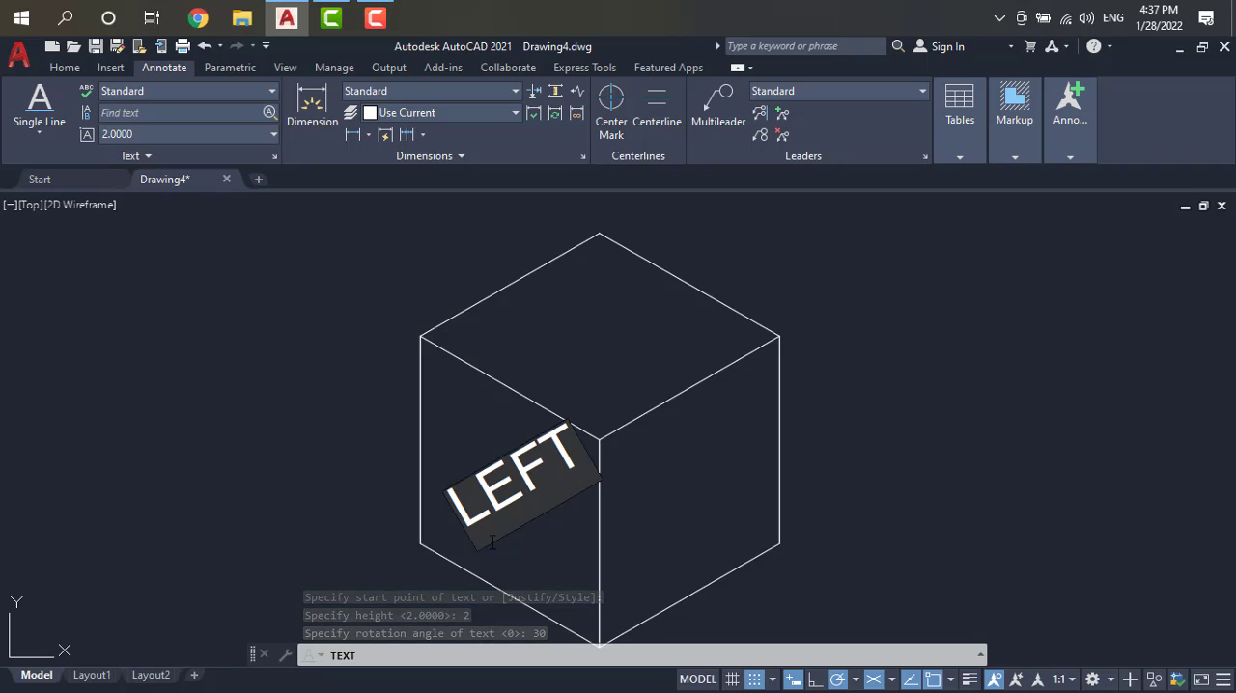
Step: Add the text RIGHT on the cube's right face within the same single-line text command
click(623, 442)
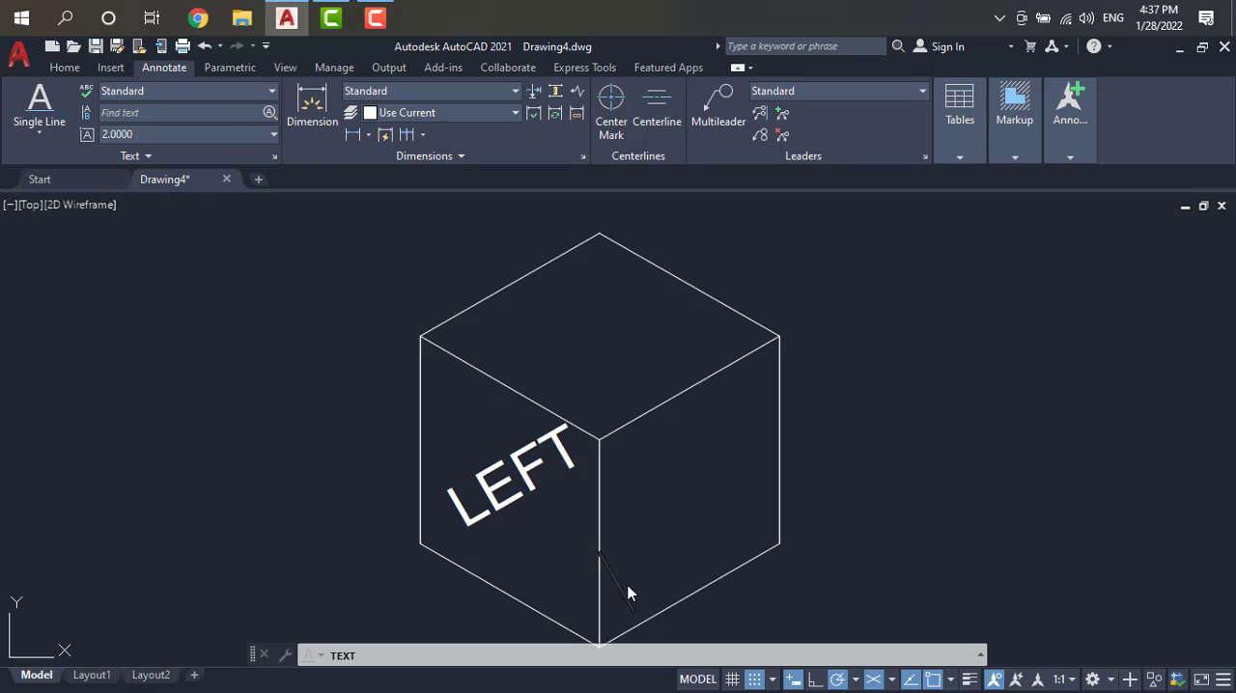
text(ROGHT)
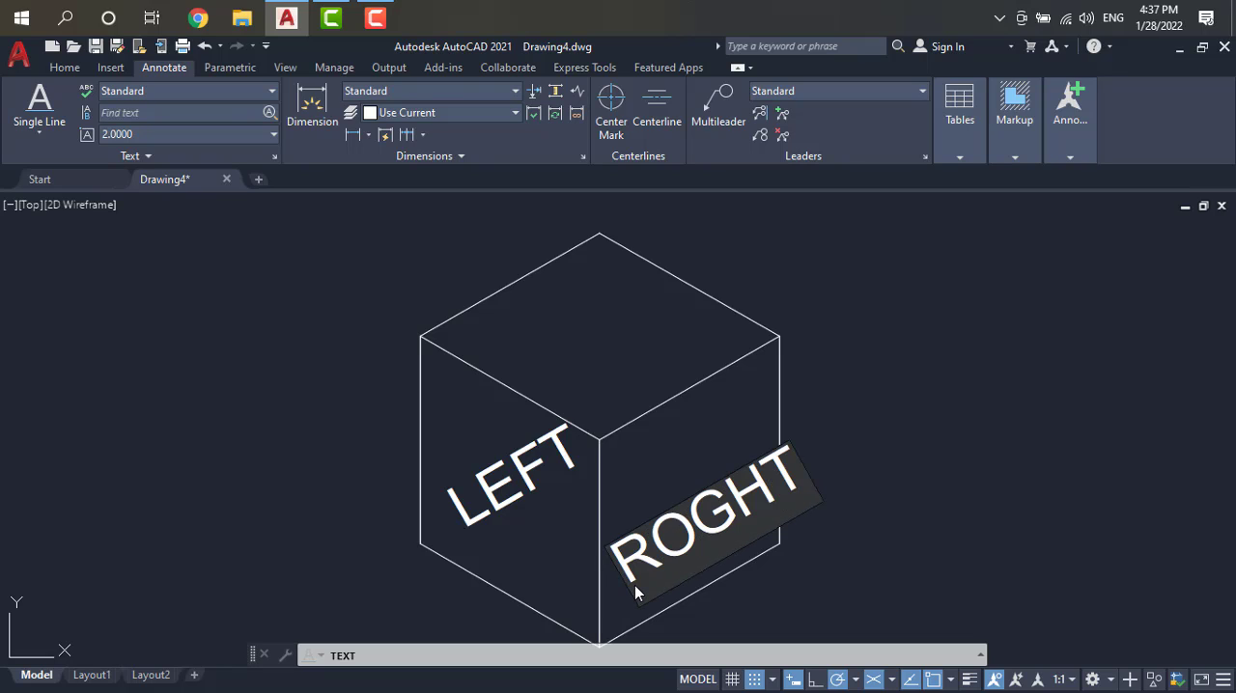
key(BackSpace)
key(BackSpace)
key(BackSpace)
key(BackSpace)
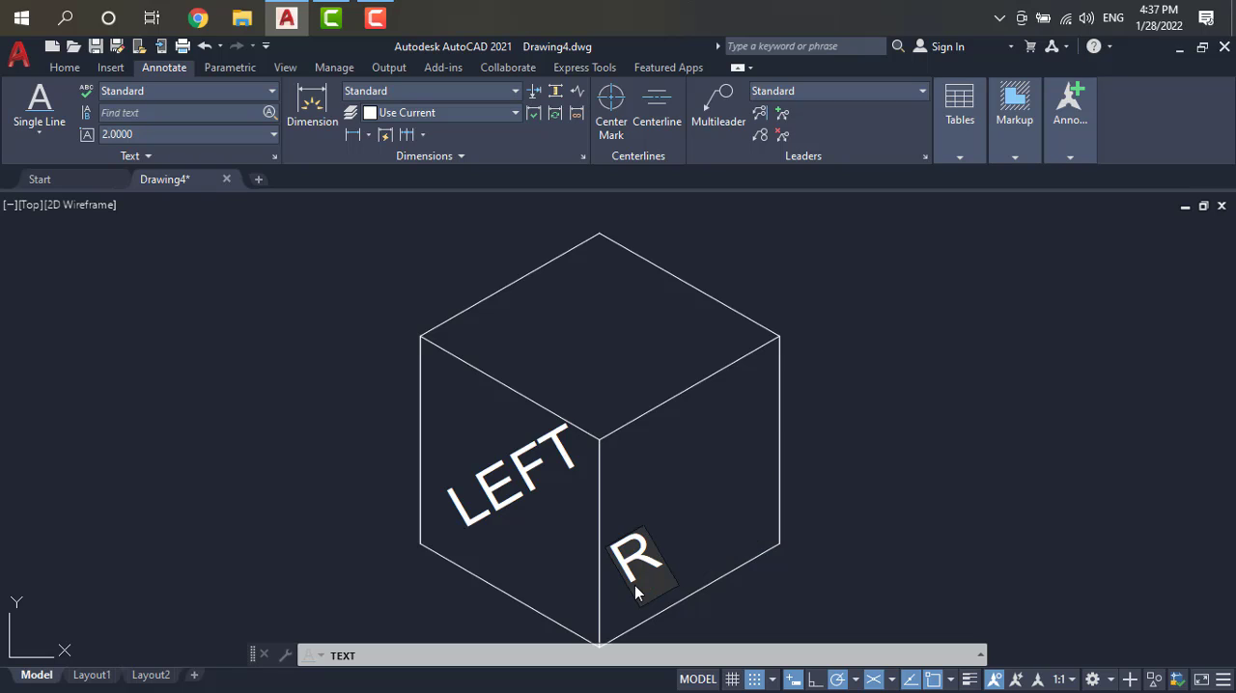
text(I)
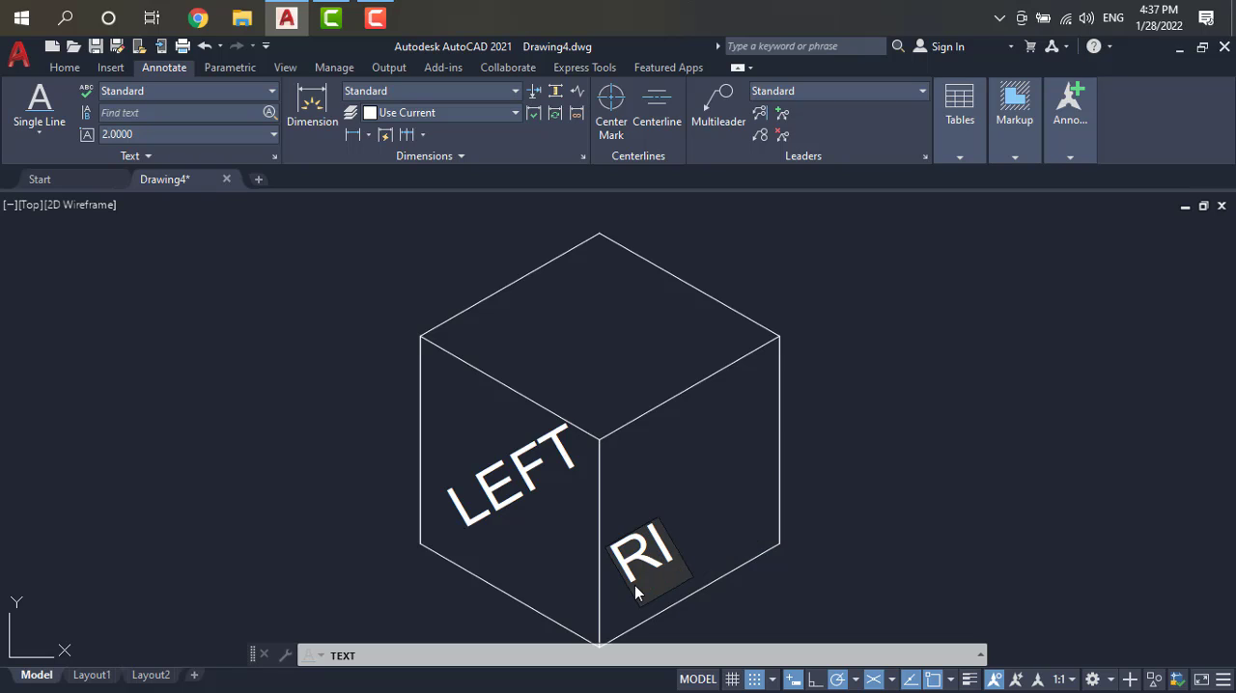
text(GHT)
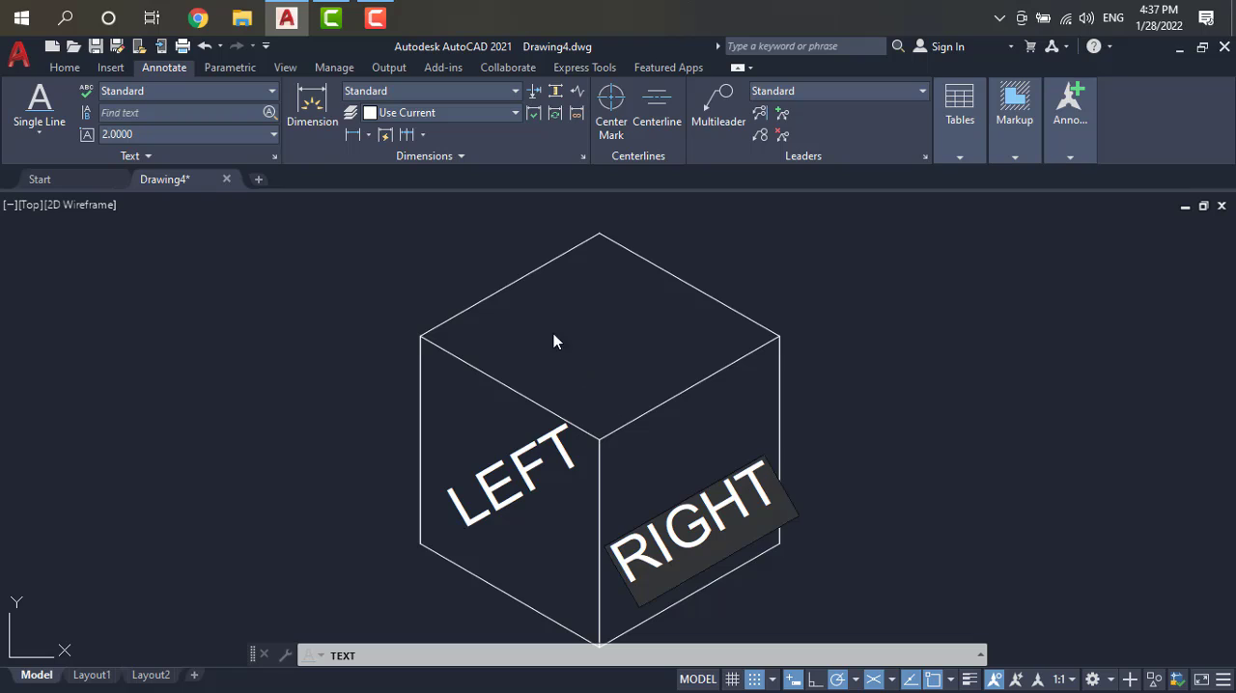
Step: Add the text TOP on the cube's top face and finish the single-line text command
click(514, 331)
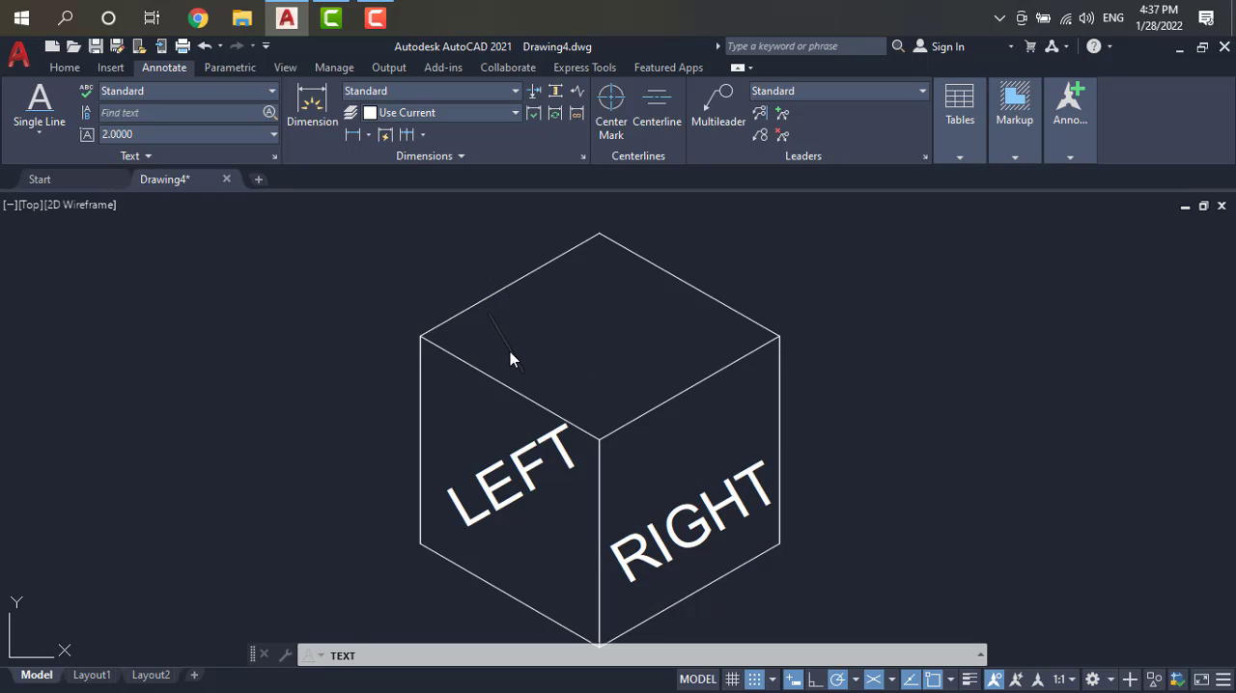
text(TOP)
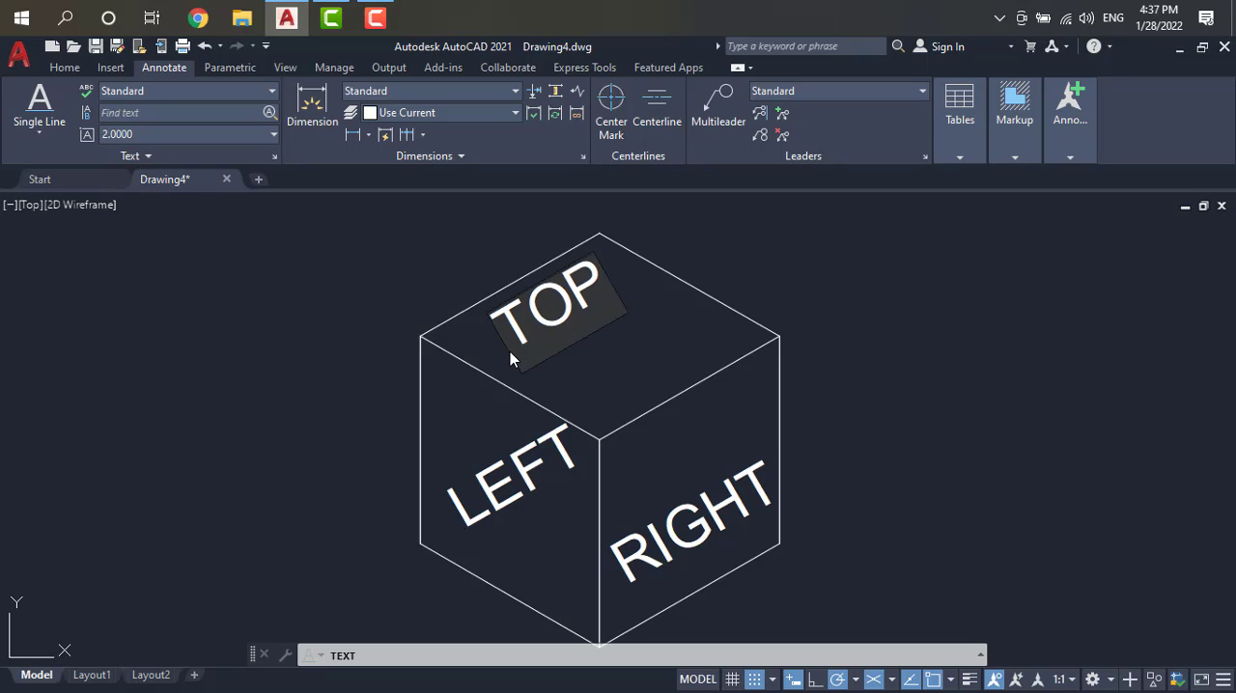
click(979, 388)
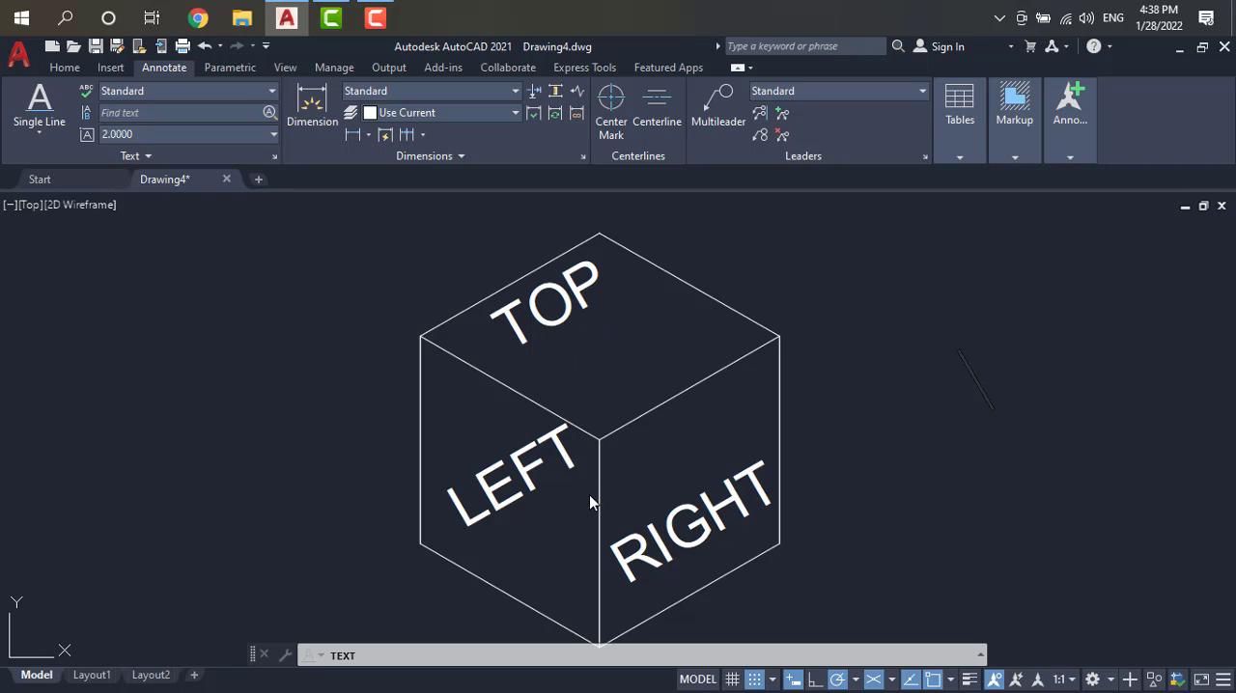
scroll(615, 547, down, 2)
scroll(621, 568, up, 2)
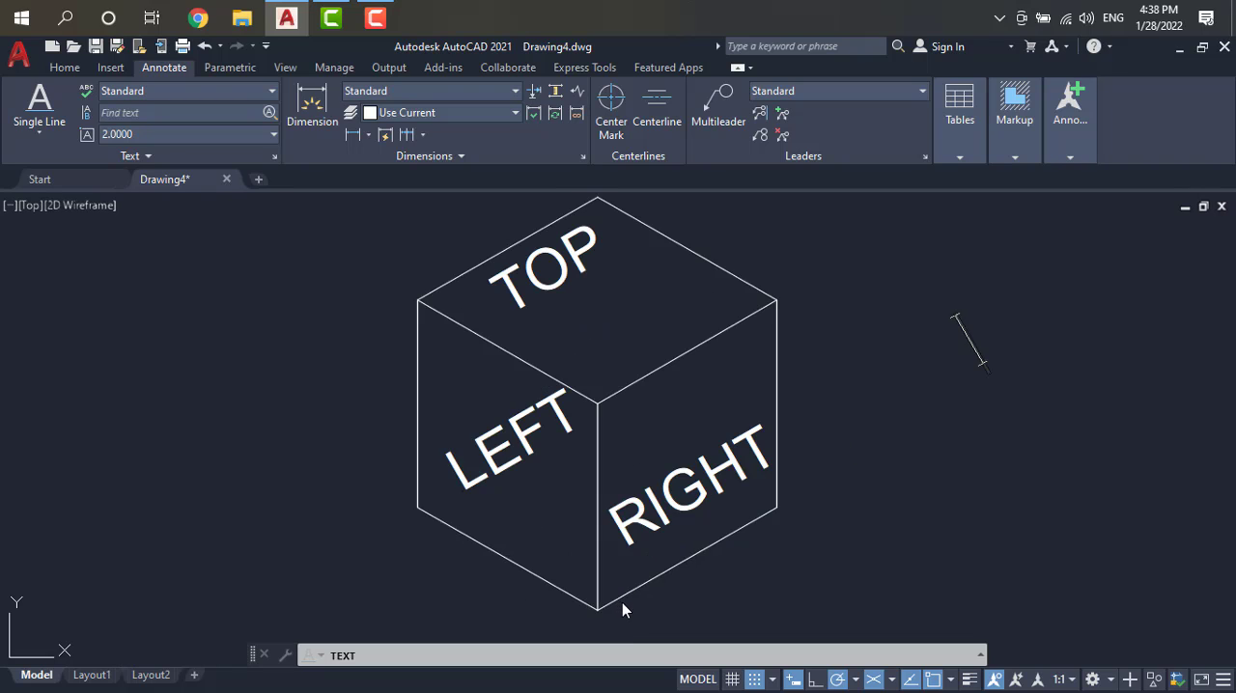
key(Escape)
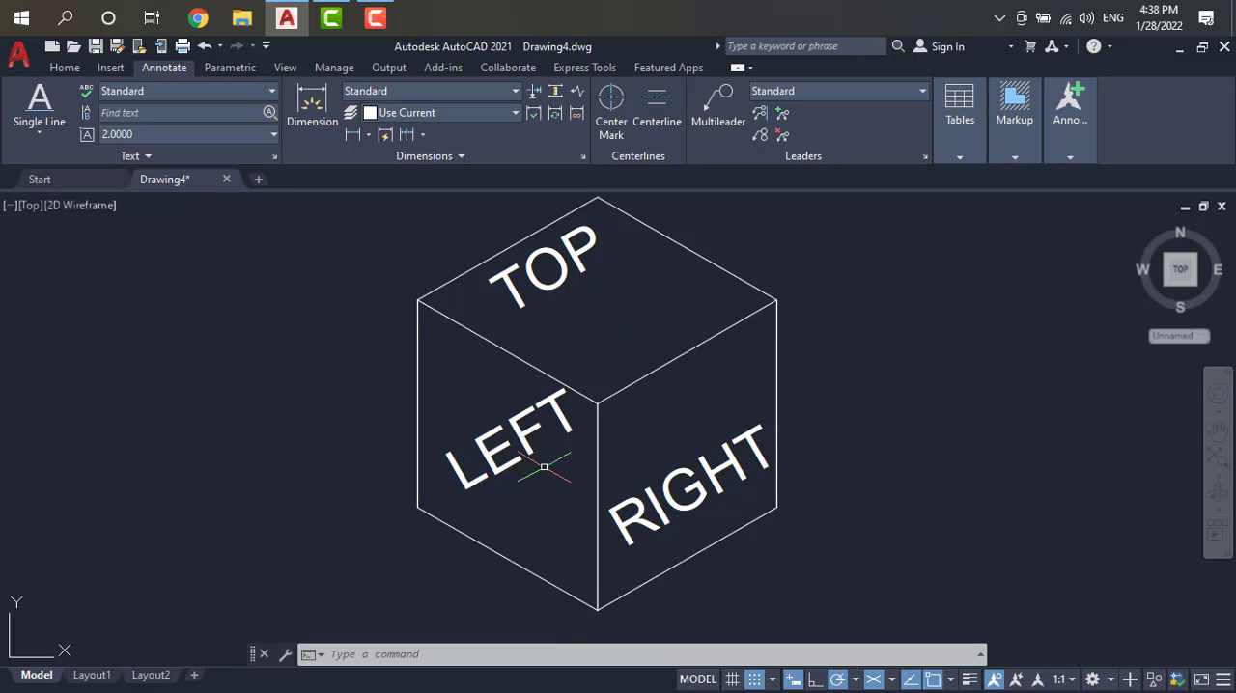
Step: Cycle the crosshairs through Isoplane Right, Left and Top to compare their orientation with the cube's labelled faces
key(F5)
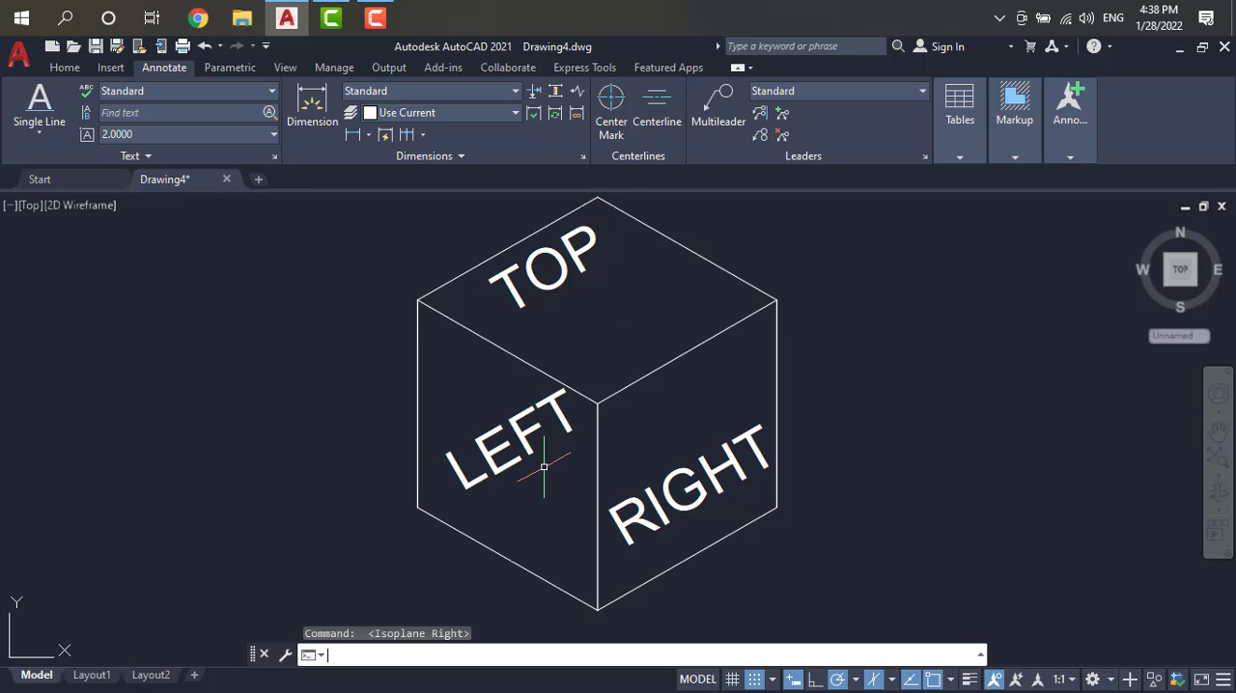
key(F5)
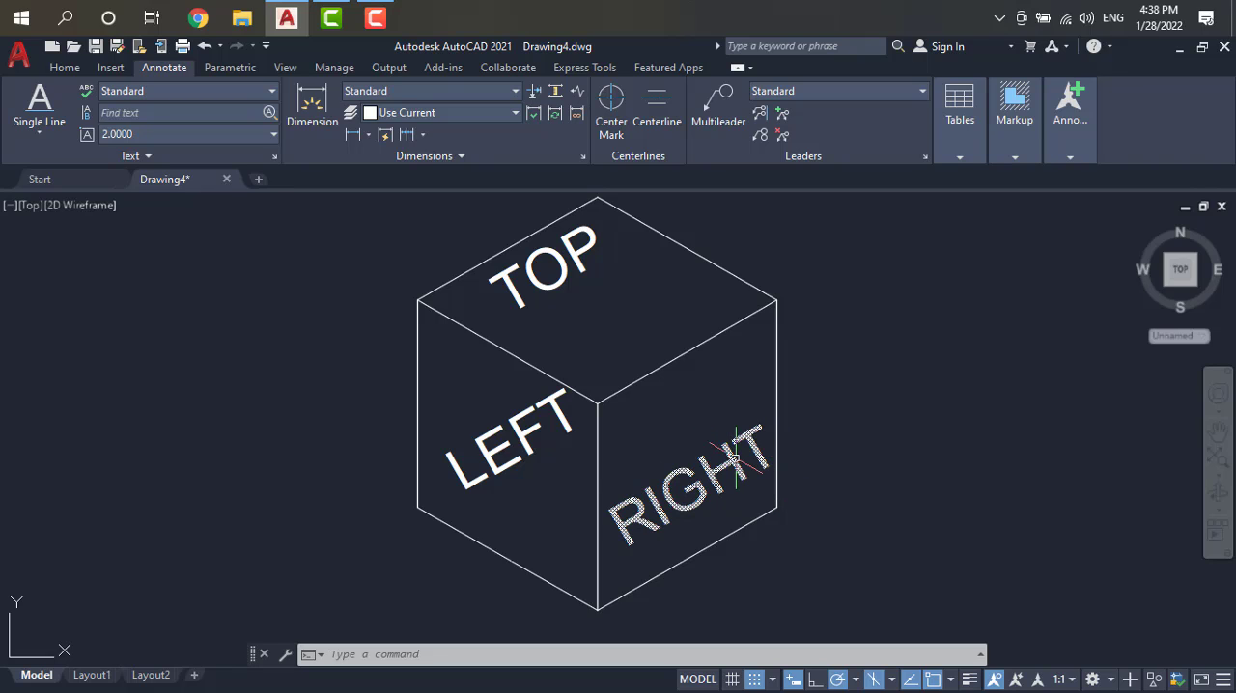
mouse_move(736, 458)
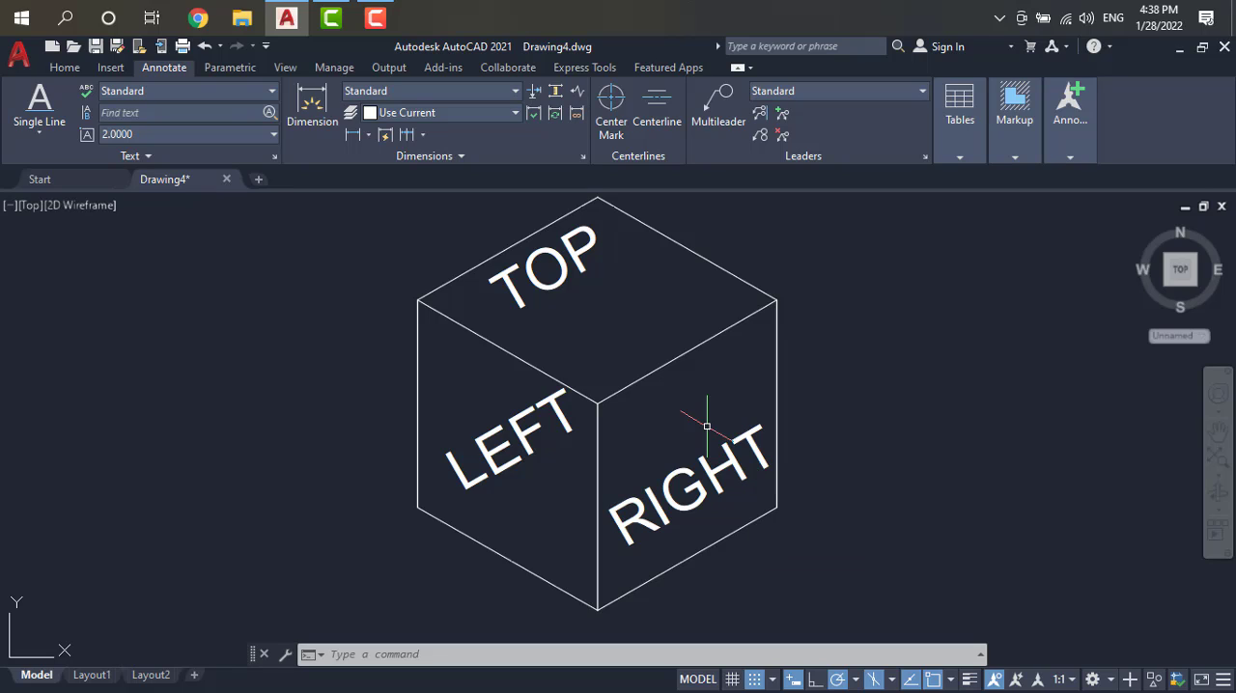
key(F5)
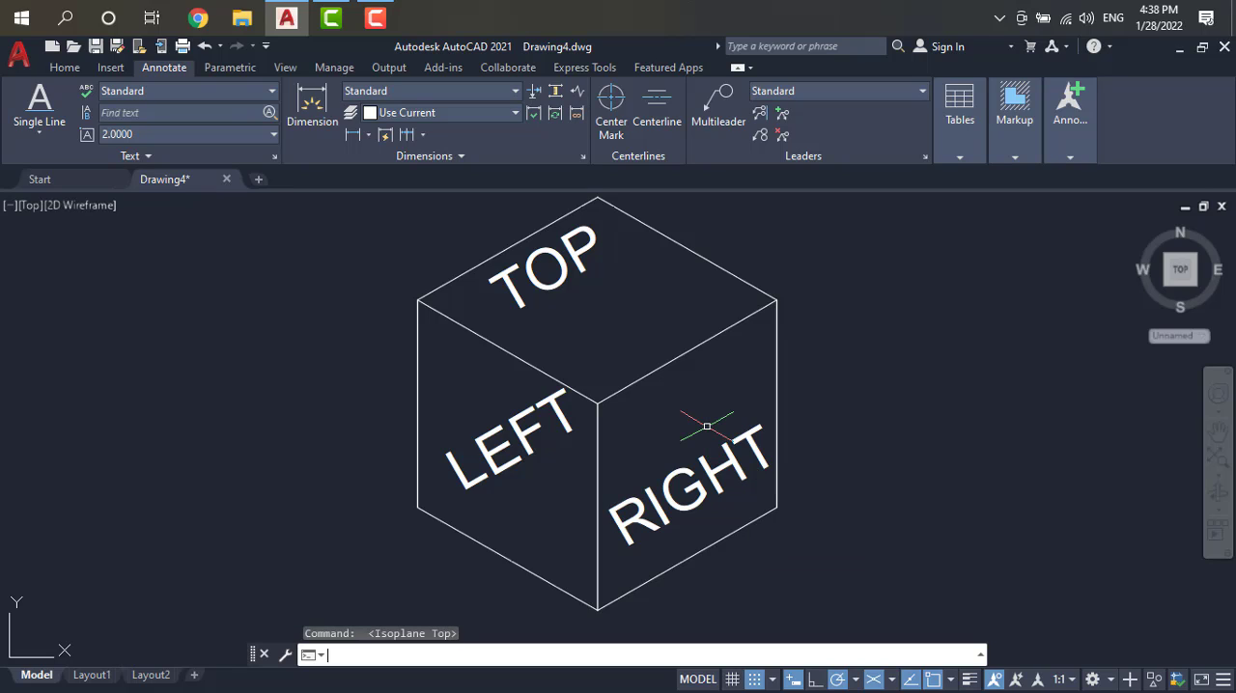
key(F5)
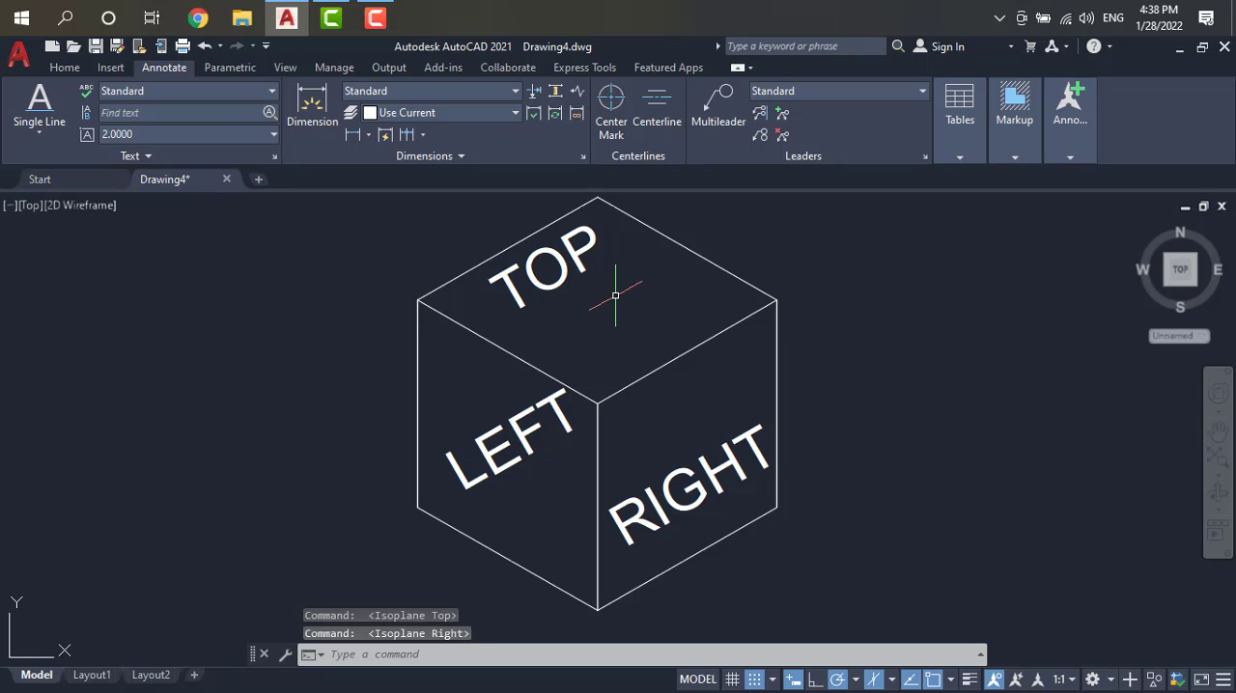
key(F5)
key(F5)
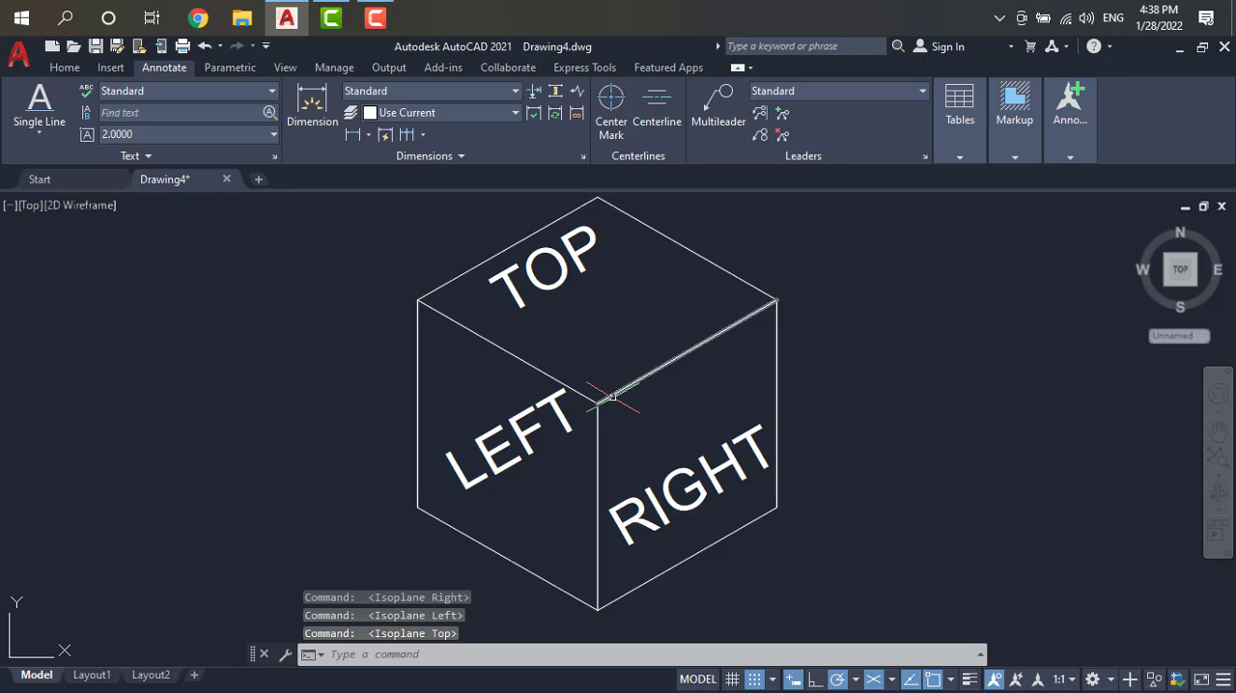
Step: Examine the whole drawing and the ISOMETRIC DRAWINGS note that lists the three isoplanes
scroll(610, 399, down, 2)
scroll(681, 386, down, 2)
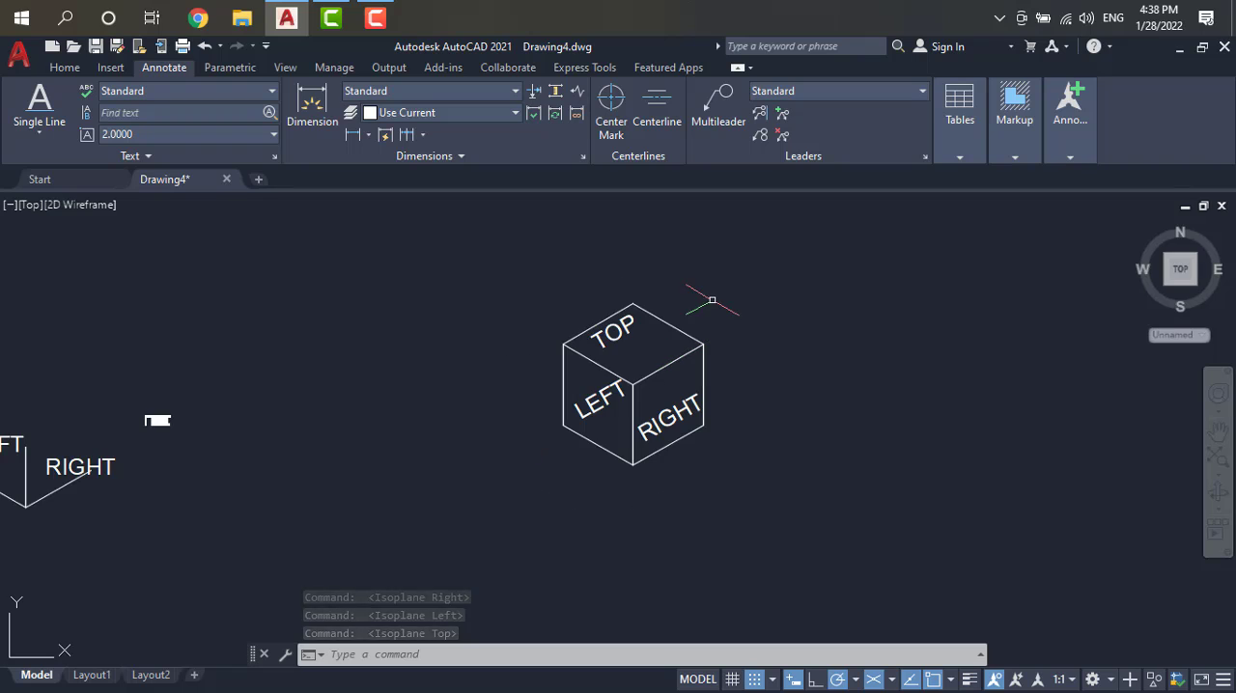
scroll(700, 284, down, 3)
scroll(644, 268, up, 4)
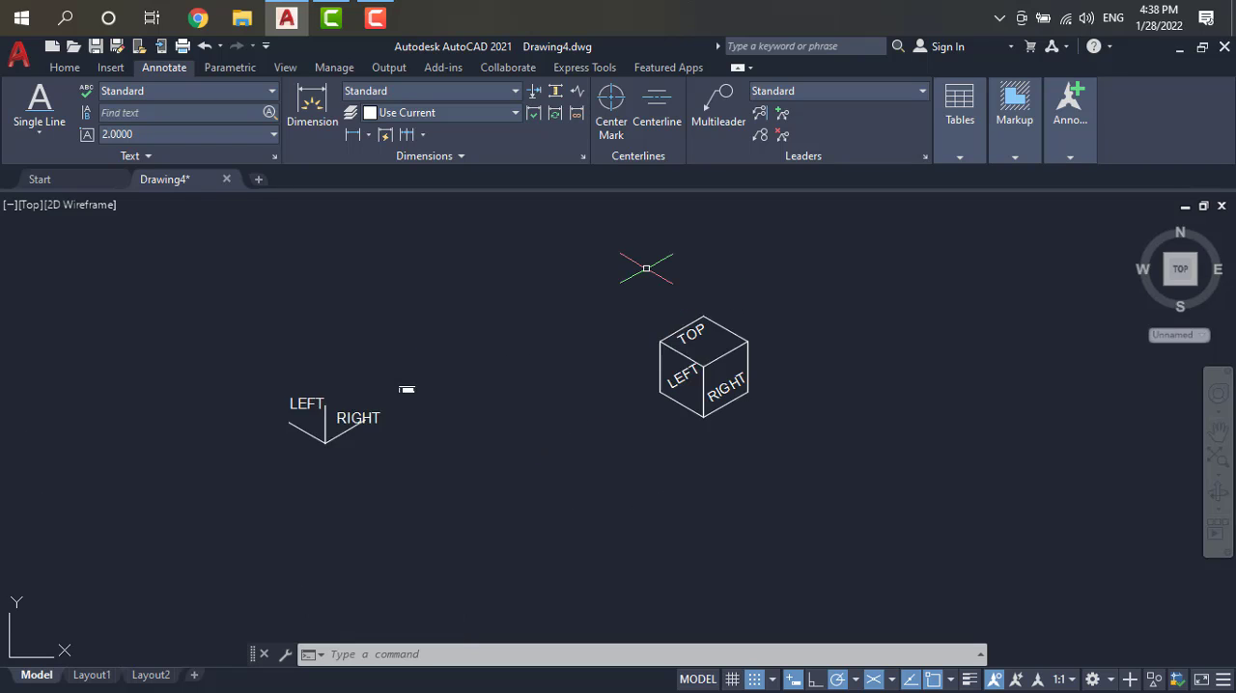
scroll(201, 491, up, 4)
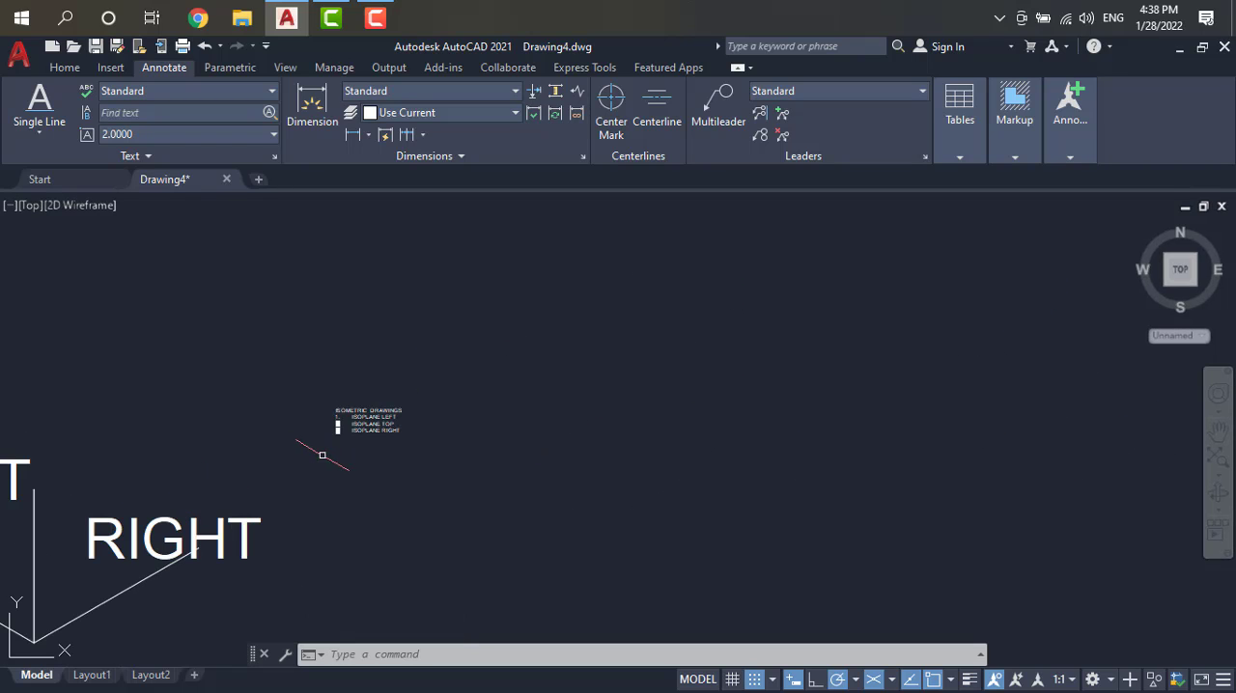
scroll(325, 452, up, 2)
scroll(358, 406, up, 3)
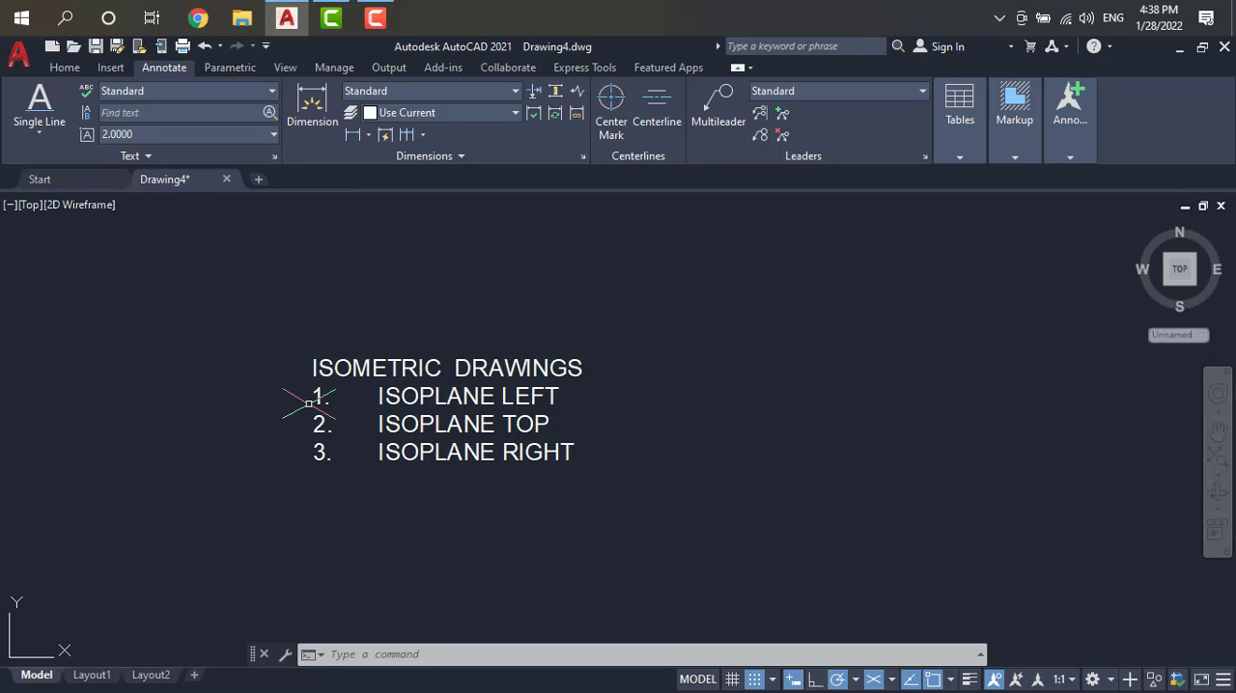
scroll(275, 404, up, 3)
scroll(274, 405, down, 2)
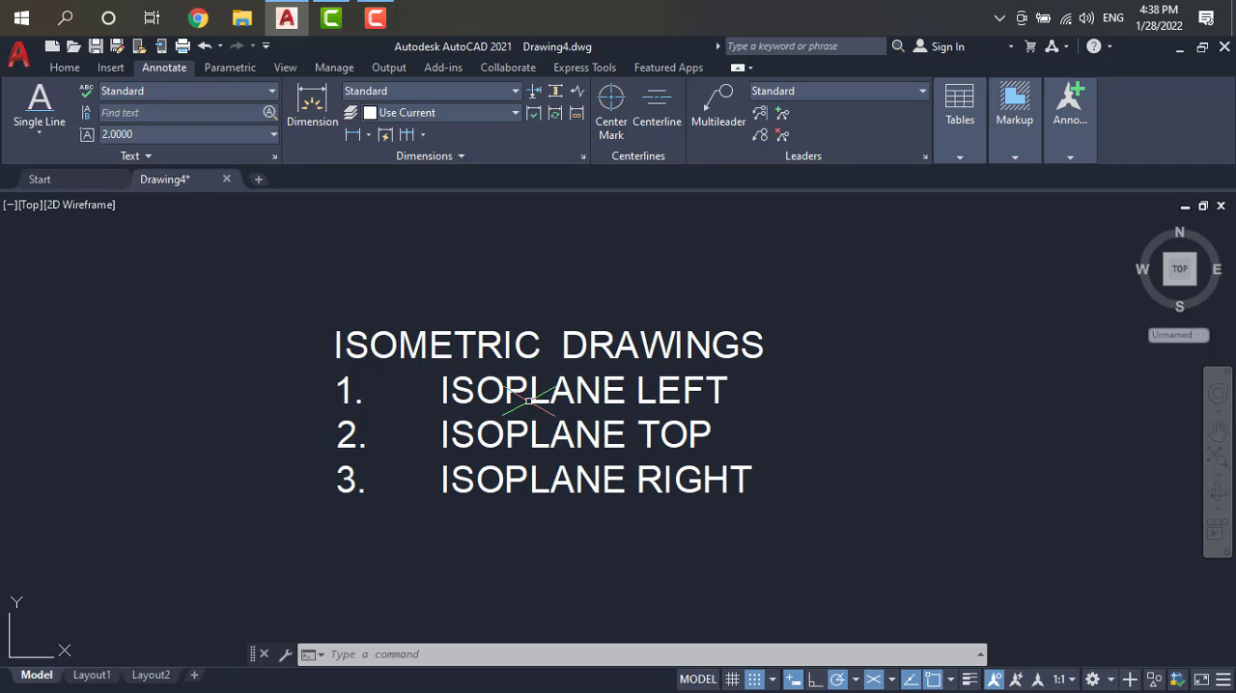
Step: Turn off snap mode and review the snap and grid settings, keeping the isometric grid snap type
click(692, 410)
click(856, 679)
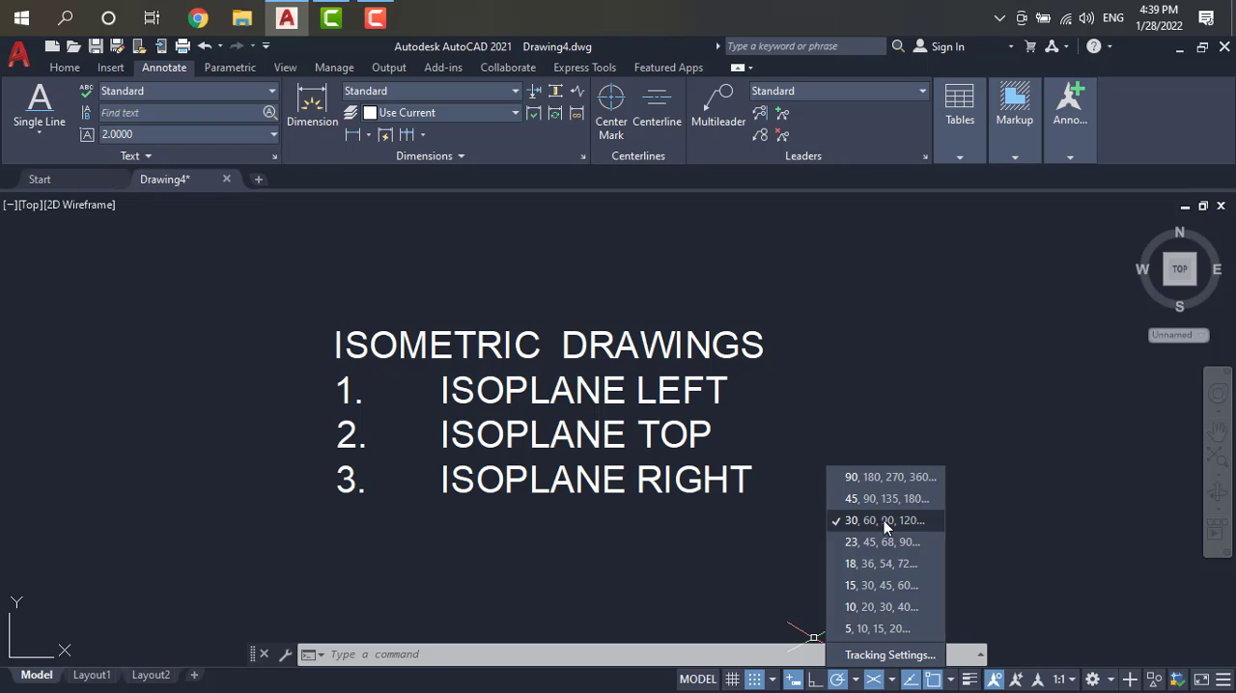
click(746, 680)
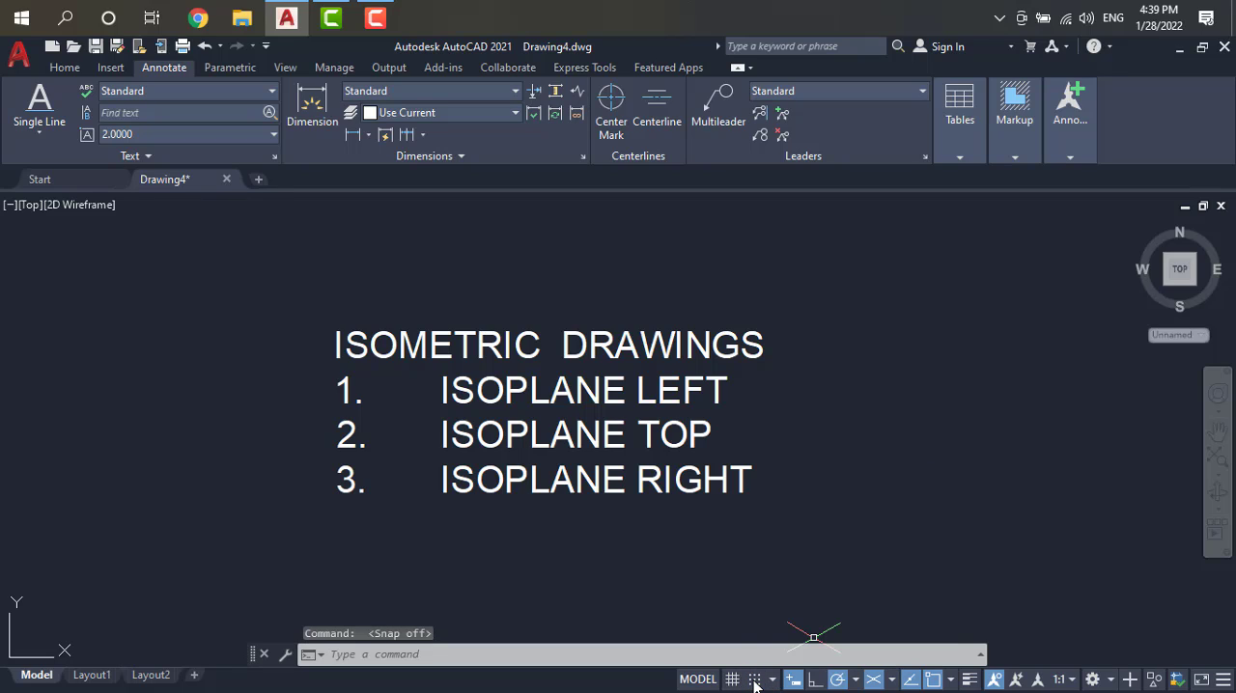
click(775, 681)
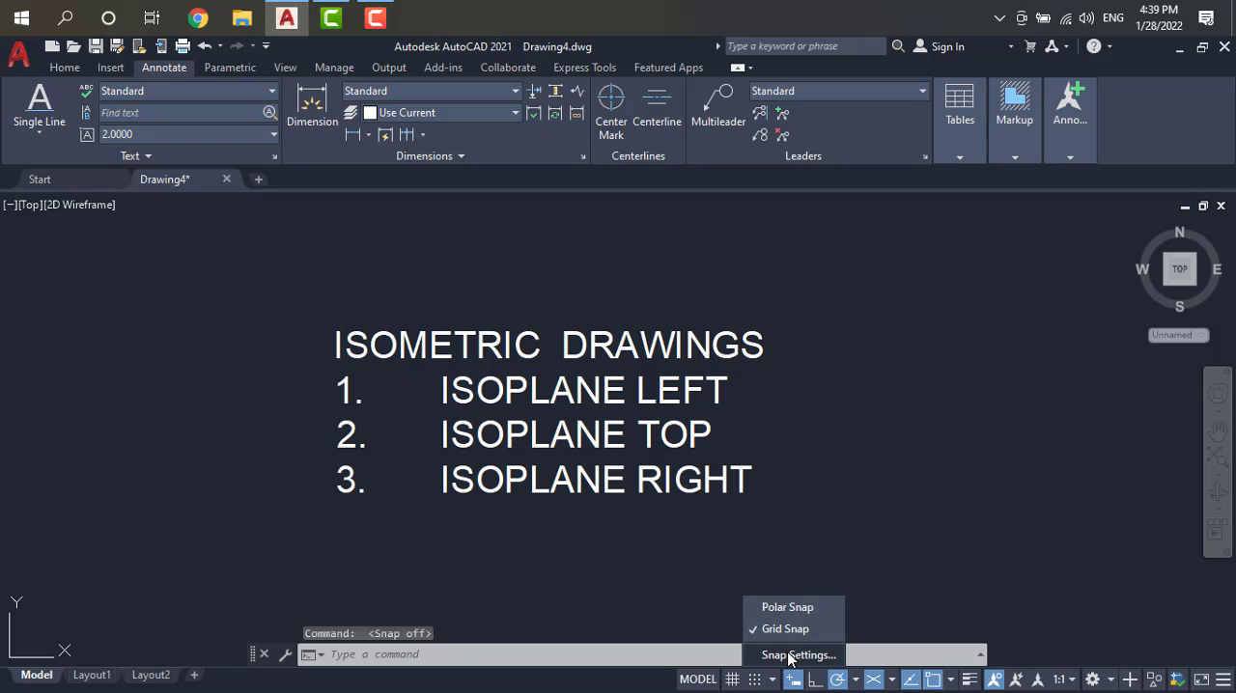
click(794, 652)
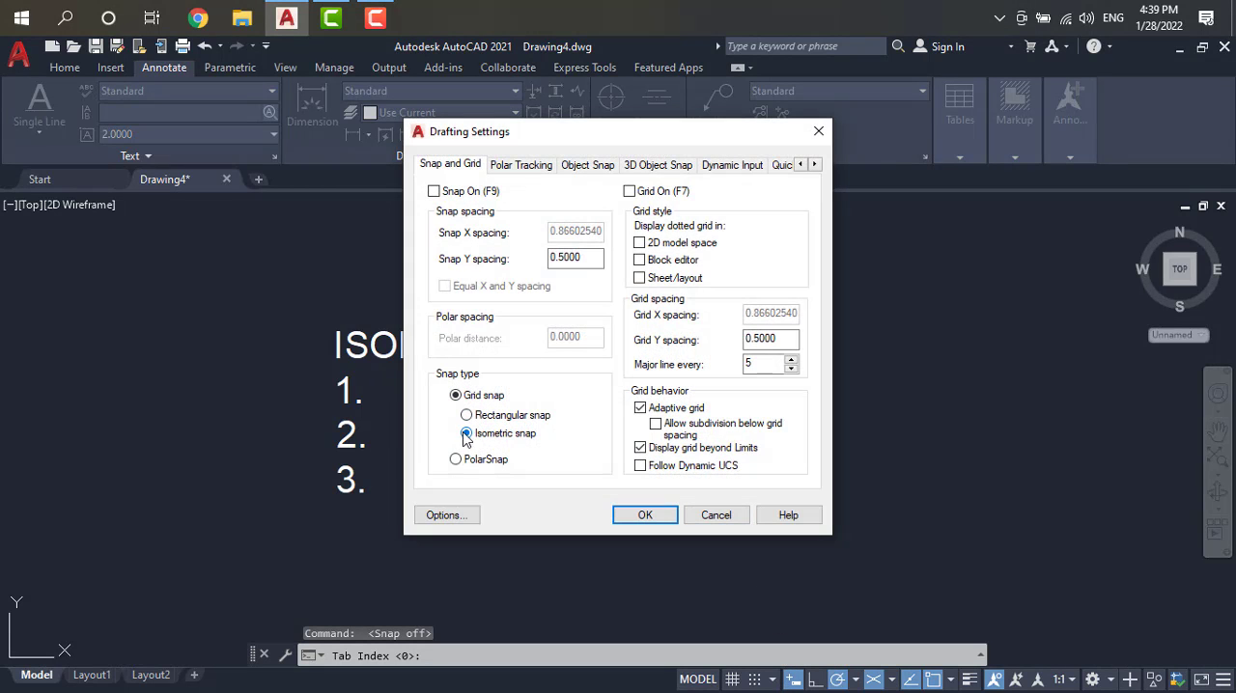
click(673, 518)
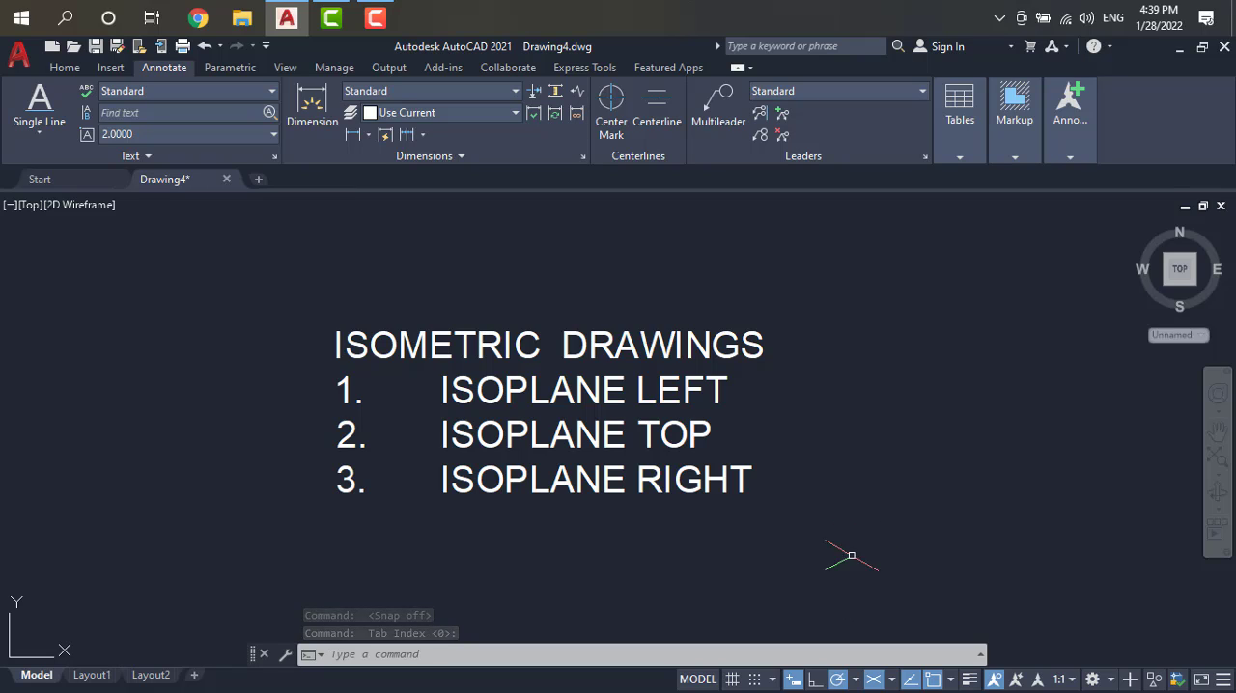
Step: Turn isometric drafting off, and switch it back on by setting the snap type to Isometric snap in the drafting settings
click(872, 680)
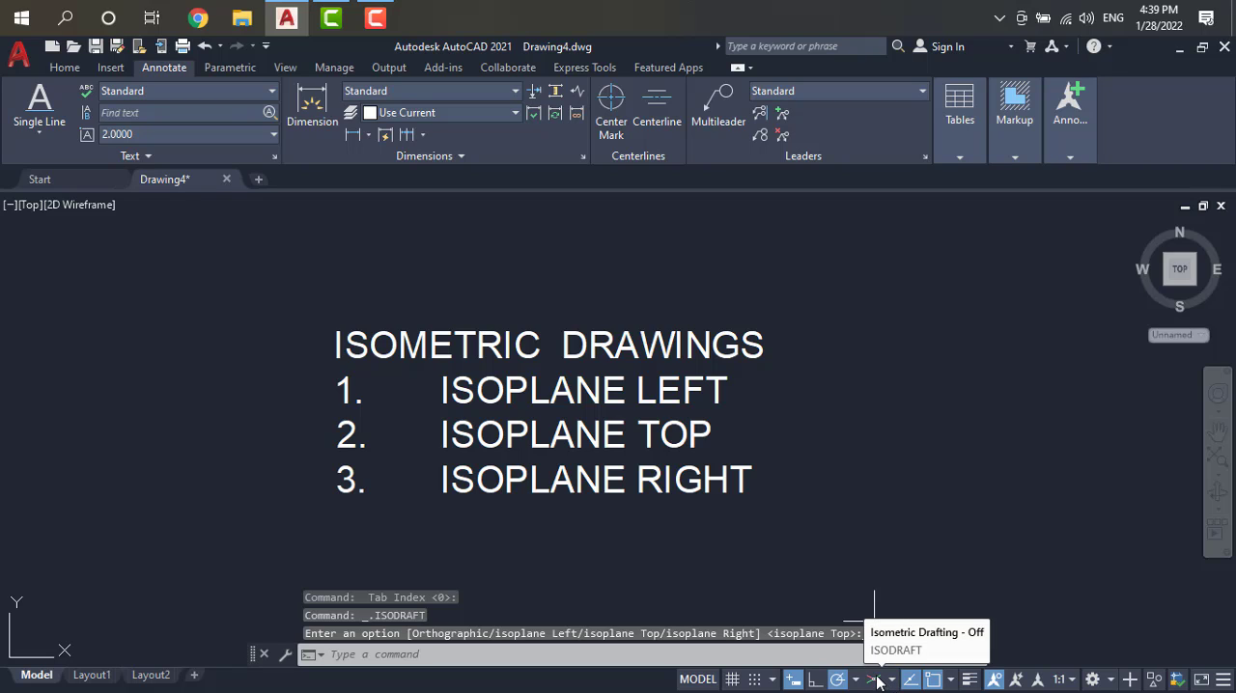
click(771, 684)
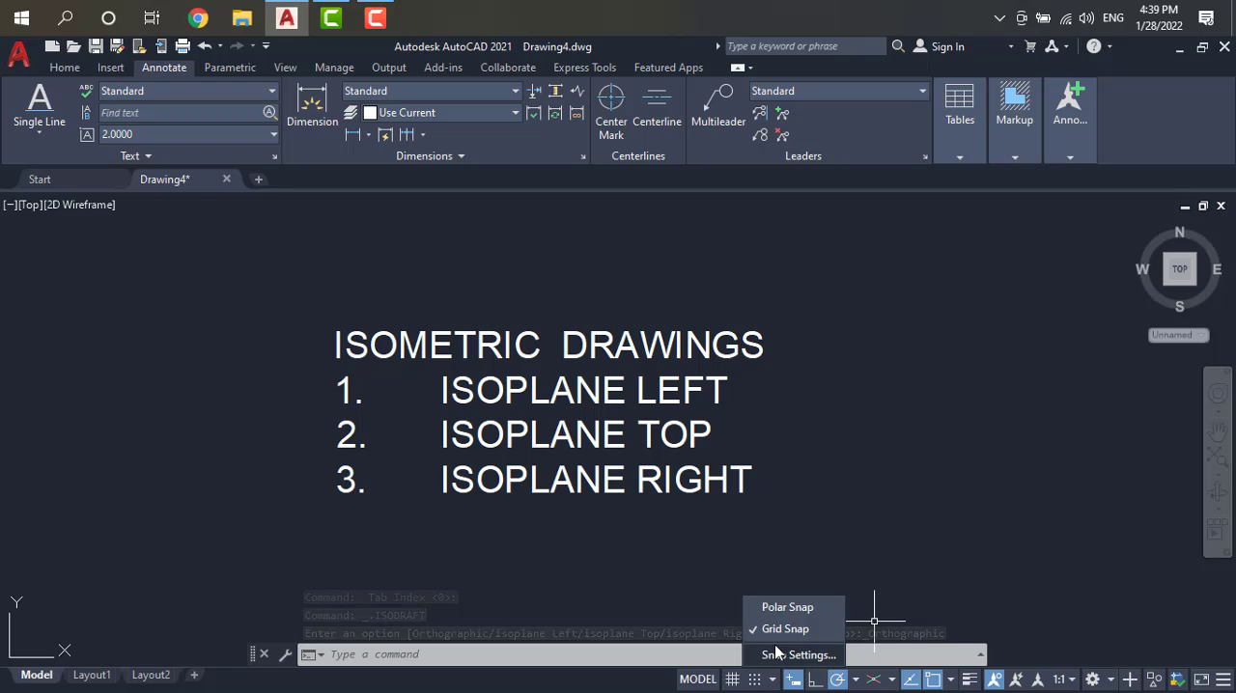
click(782, 652)
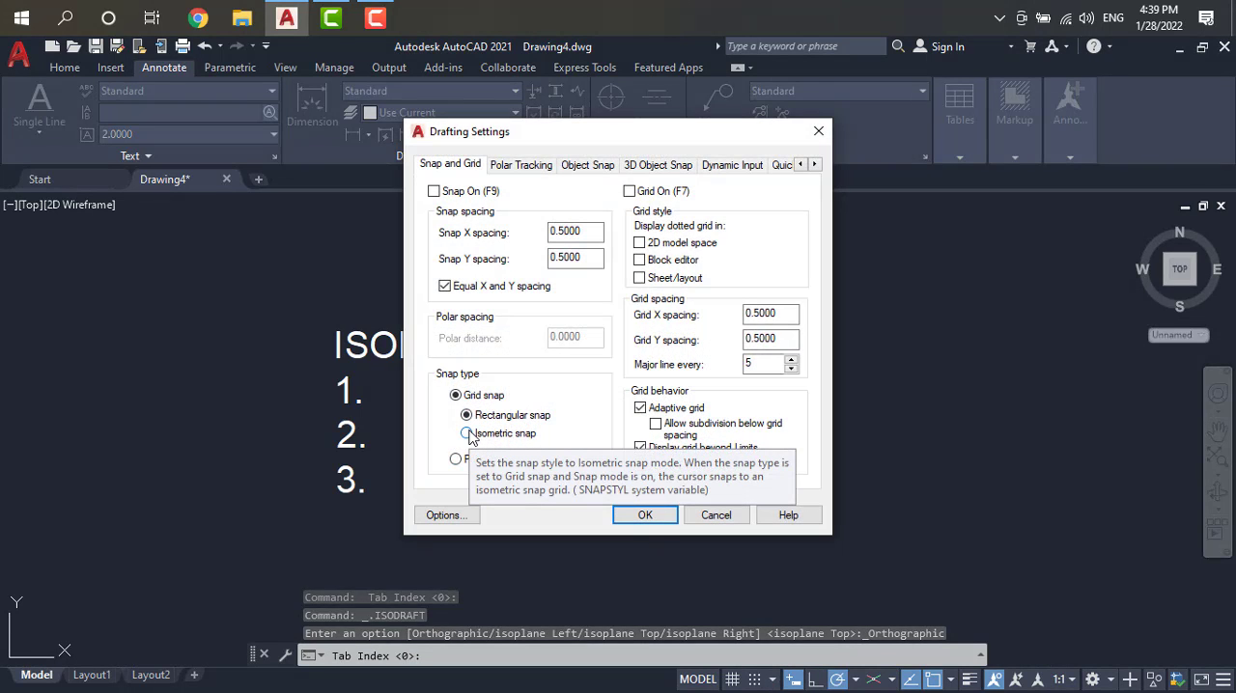
click(468, 434)
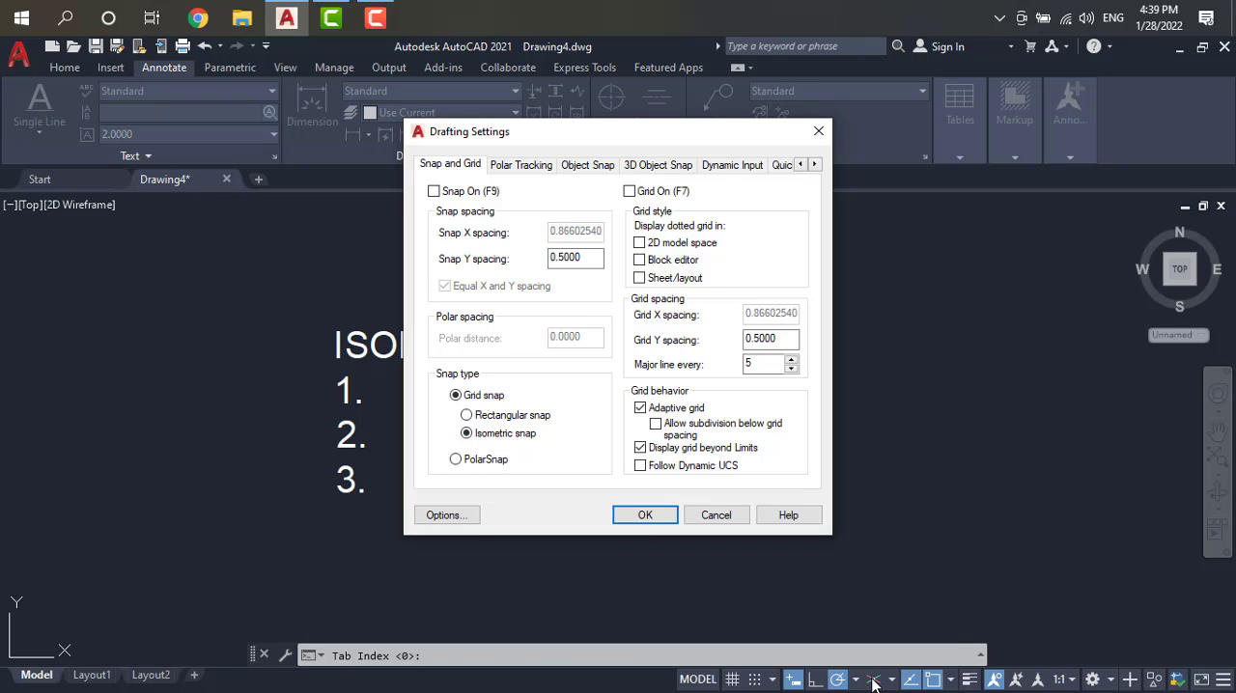
click(645, 515)
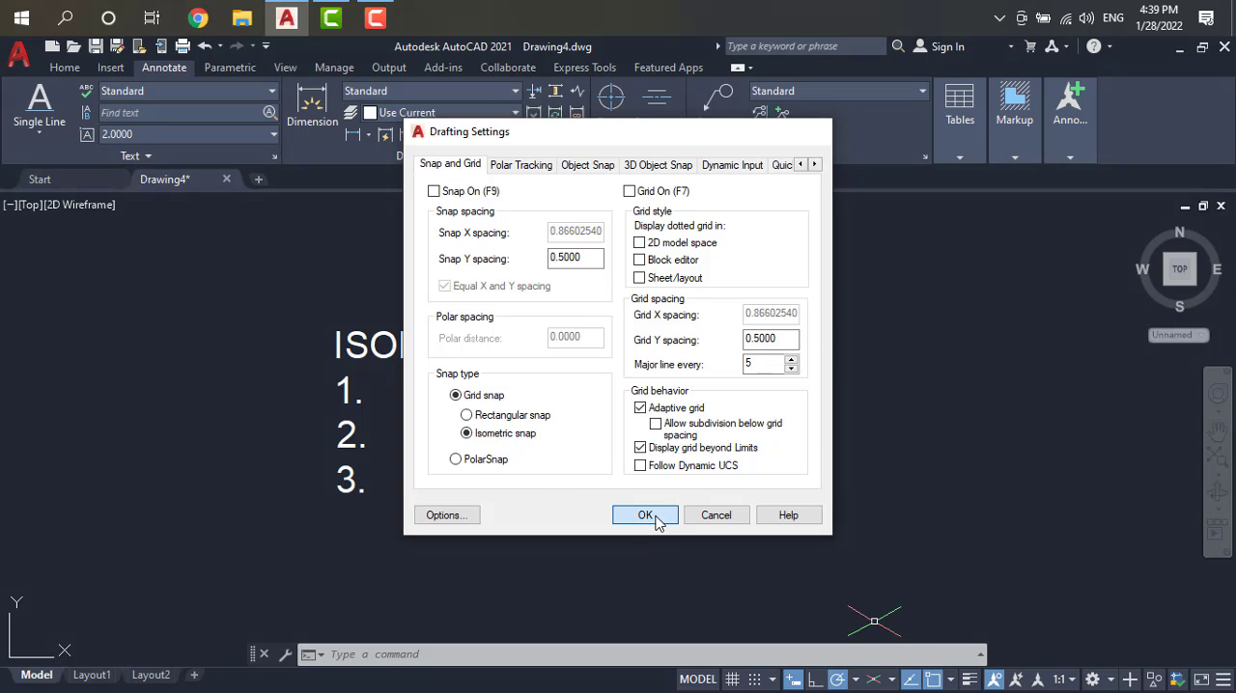
Step: Turn off isometric drafting and review the available isoplanes and object snap modes
click(872, 681)
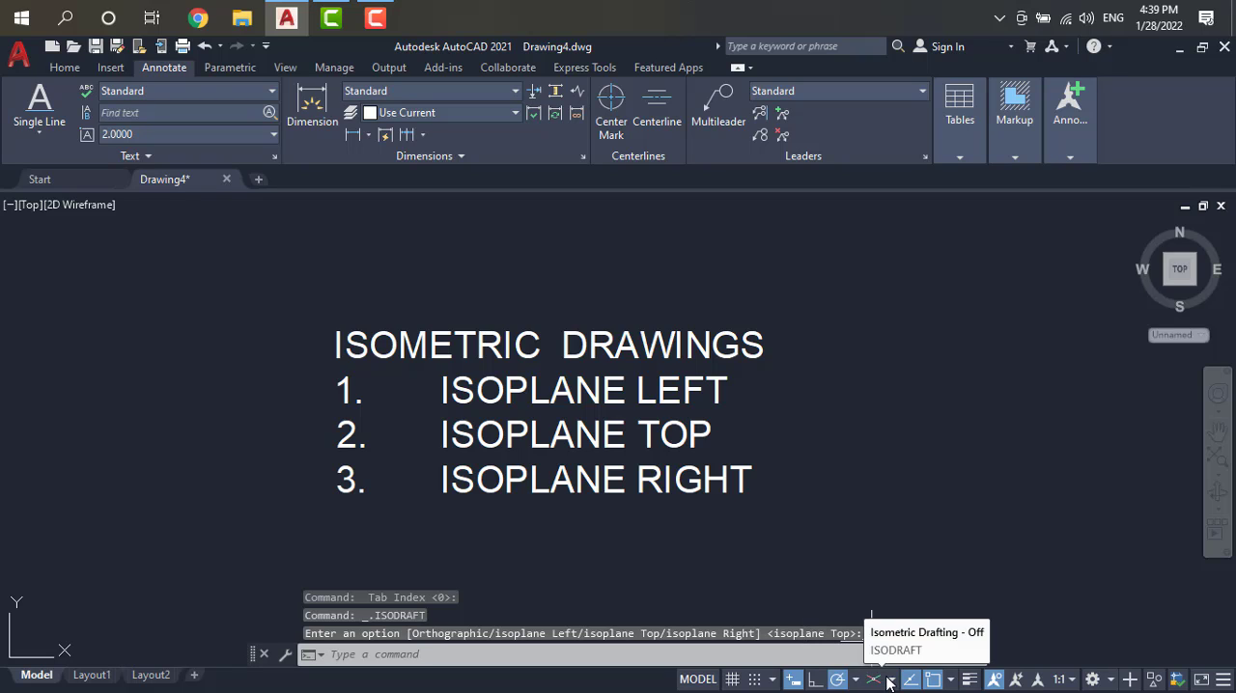
click(890, 679)
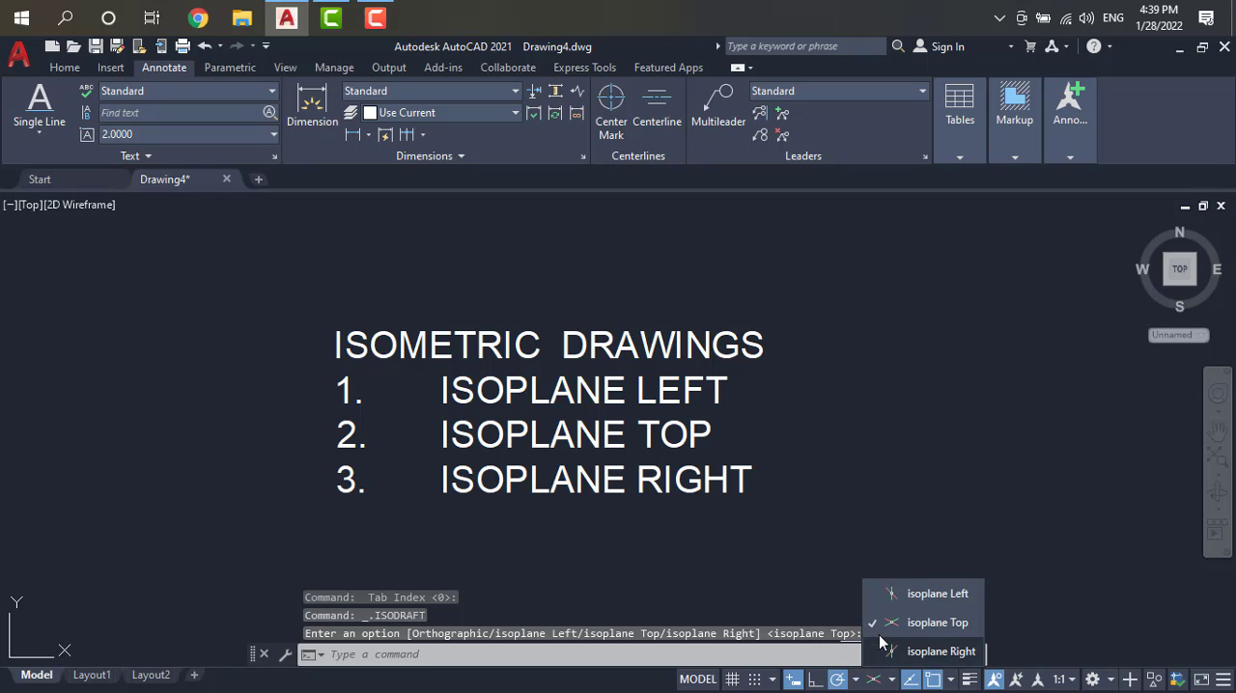
click(810, 562)
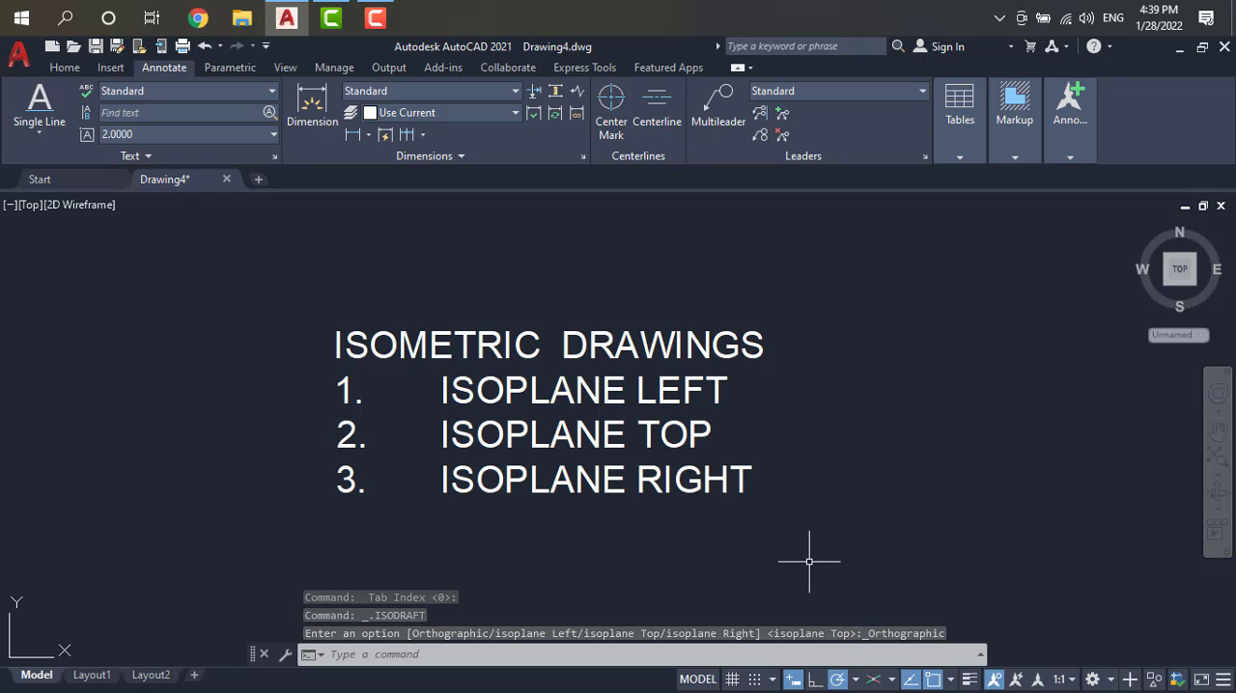
click(950, 681)
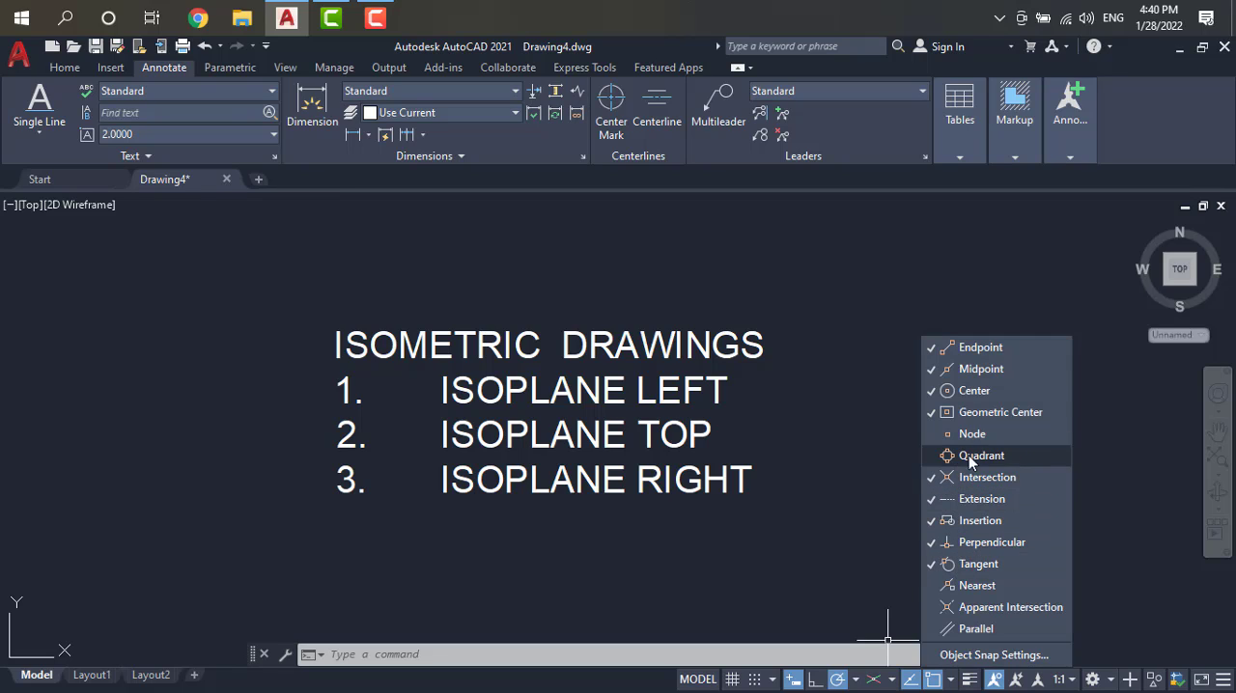
click(858, 511)
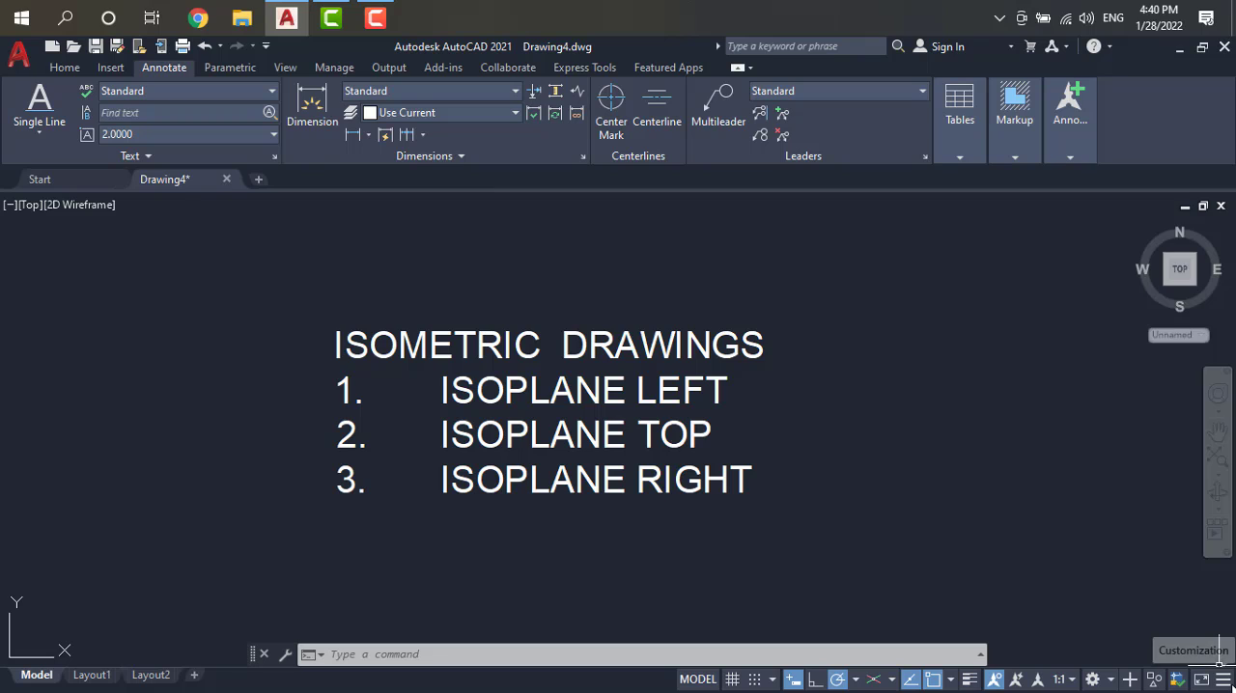
Step: Remove the Ortho Mode toggle from the status bar and restore it
click(1222, 679)
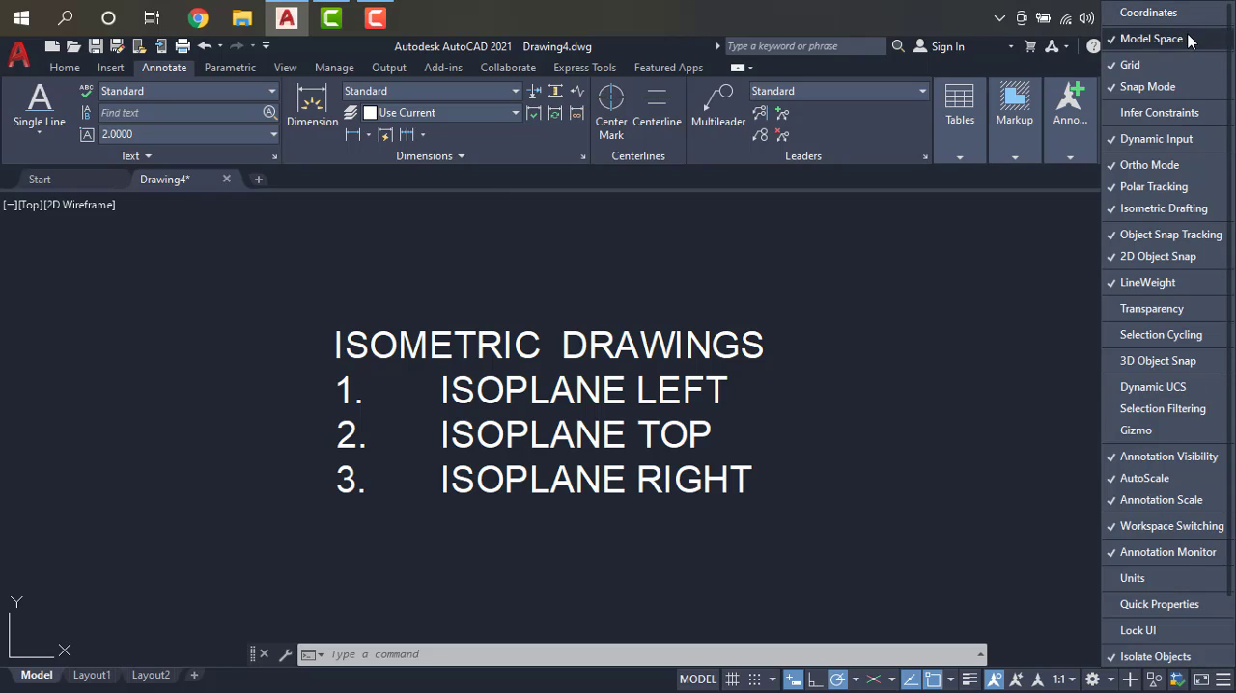
click(1139, 166)
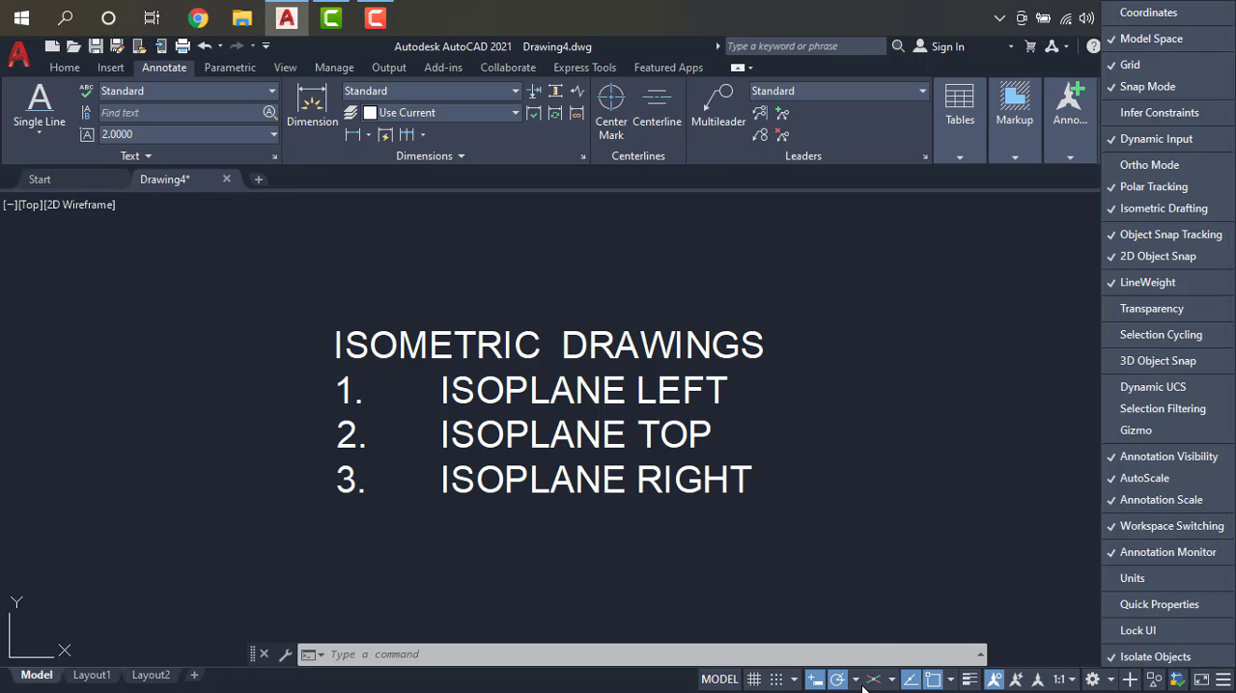
click(1146, 164)
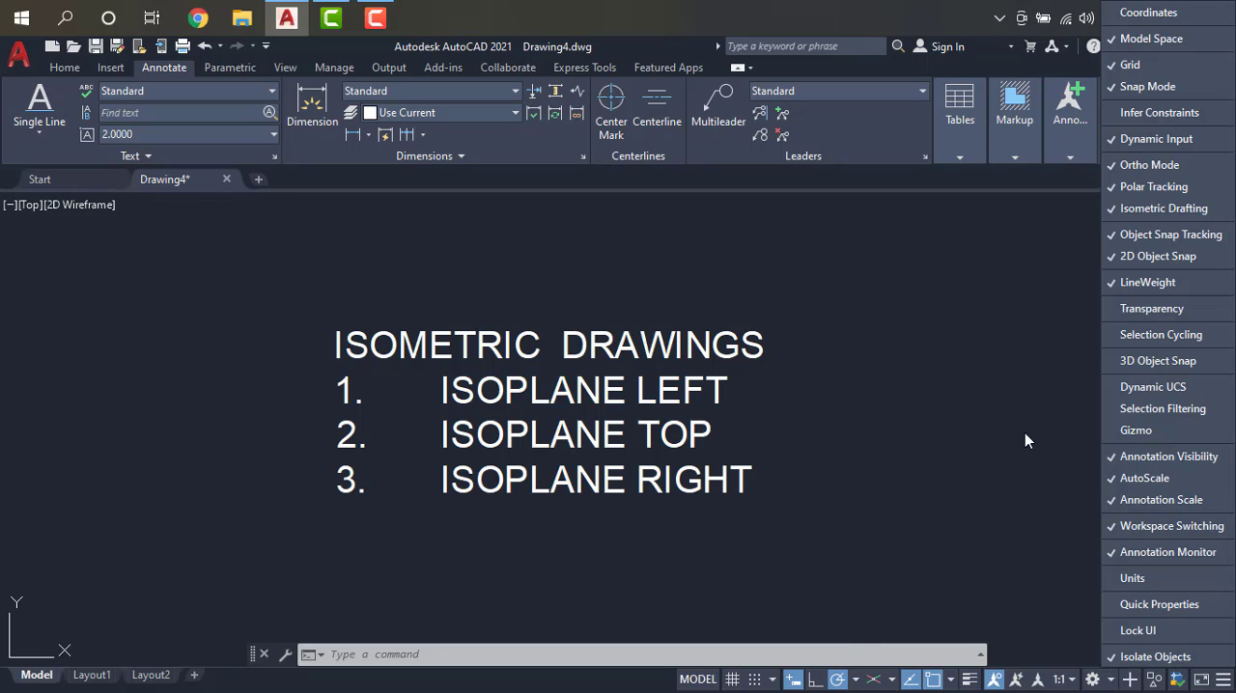
Step: Hide the Isometric Drafting toggle from the status bar and set the snap type to Isometric snap in the drafting settings
click(1173, 212)
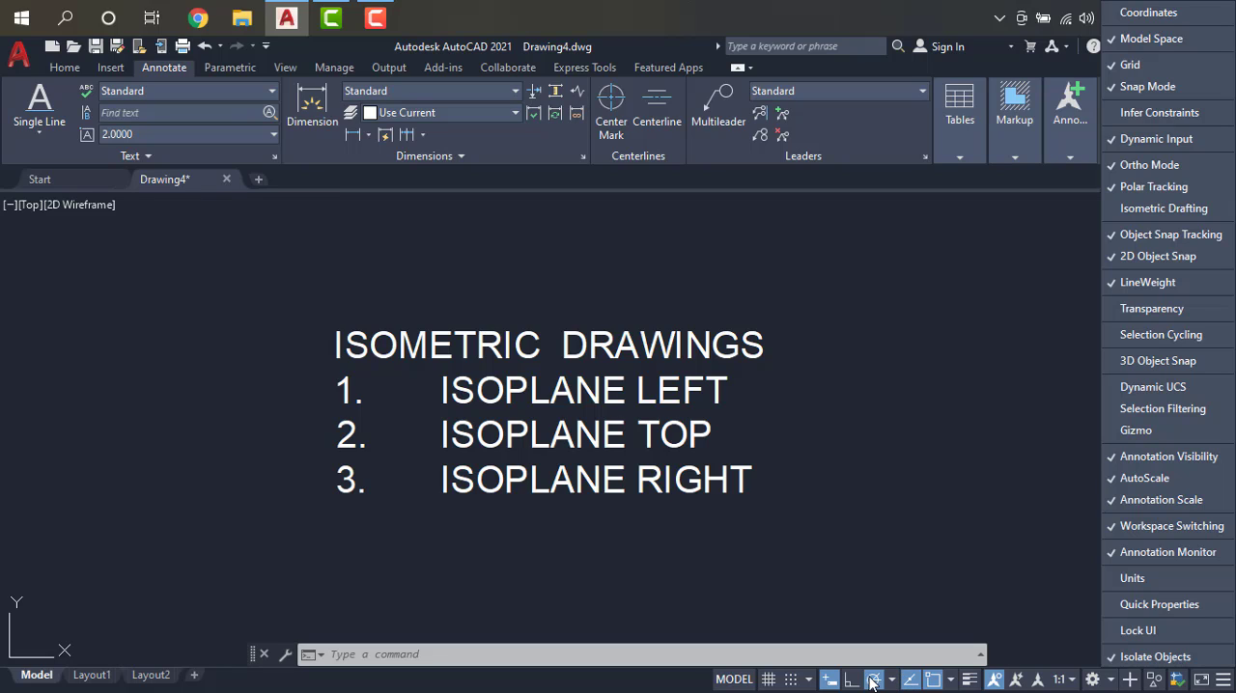
click(814, 681)
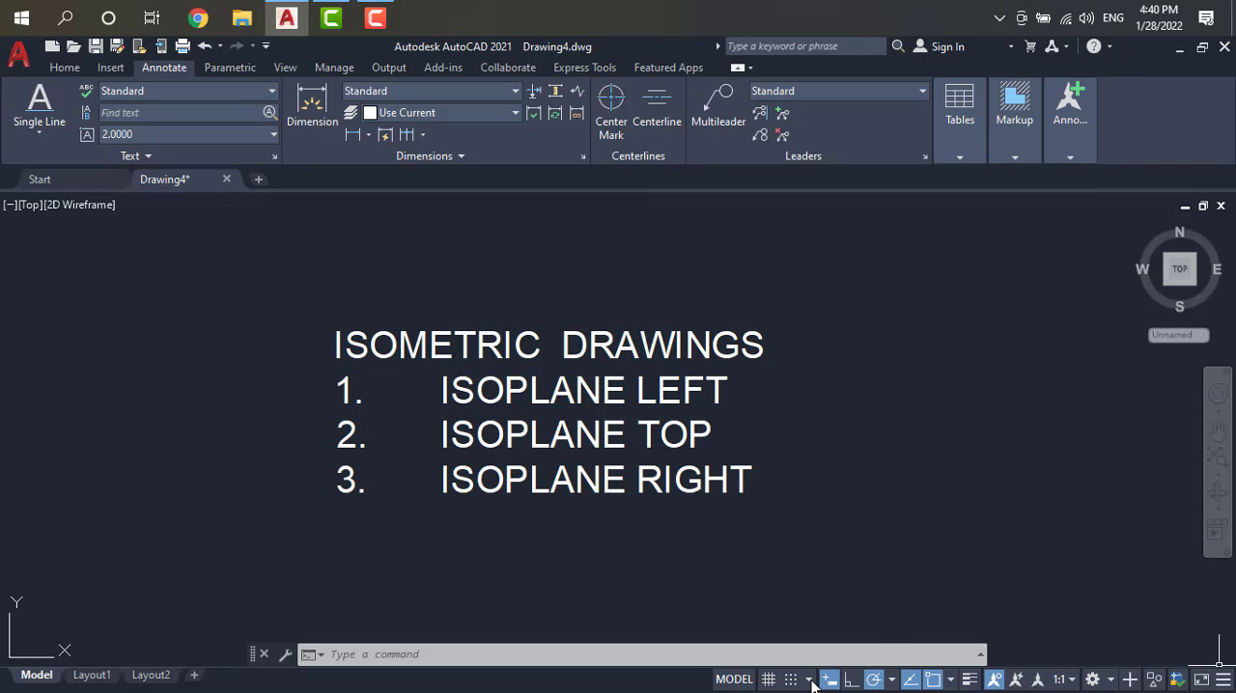
click(809, 680)
click(820, 651)
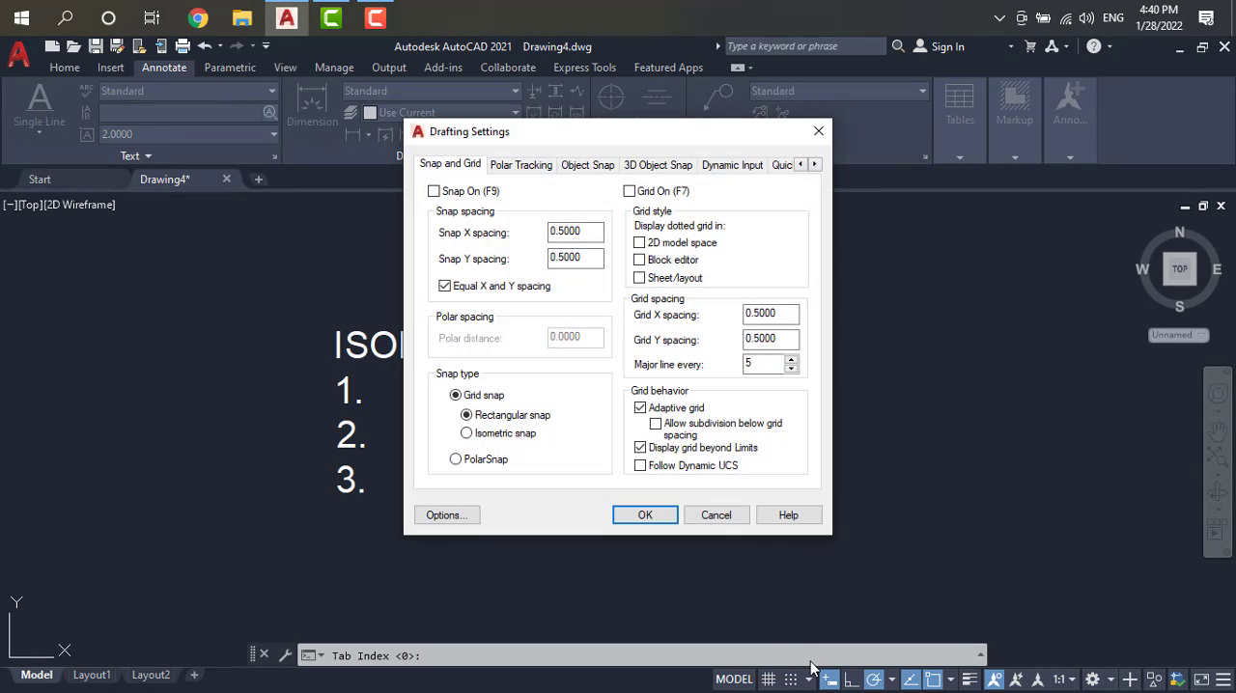
click(468, 434)
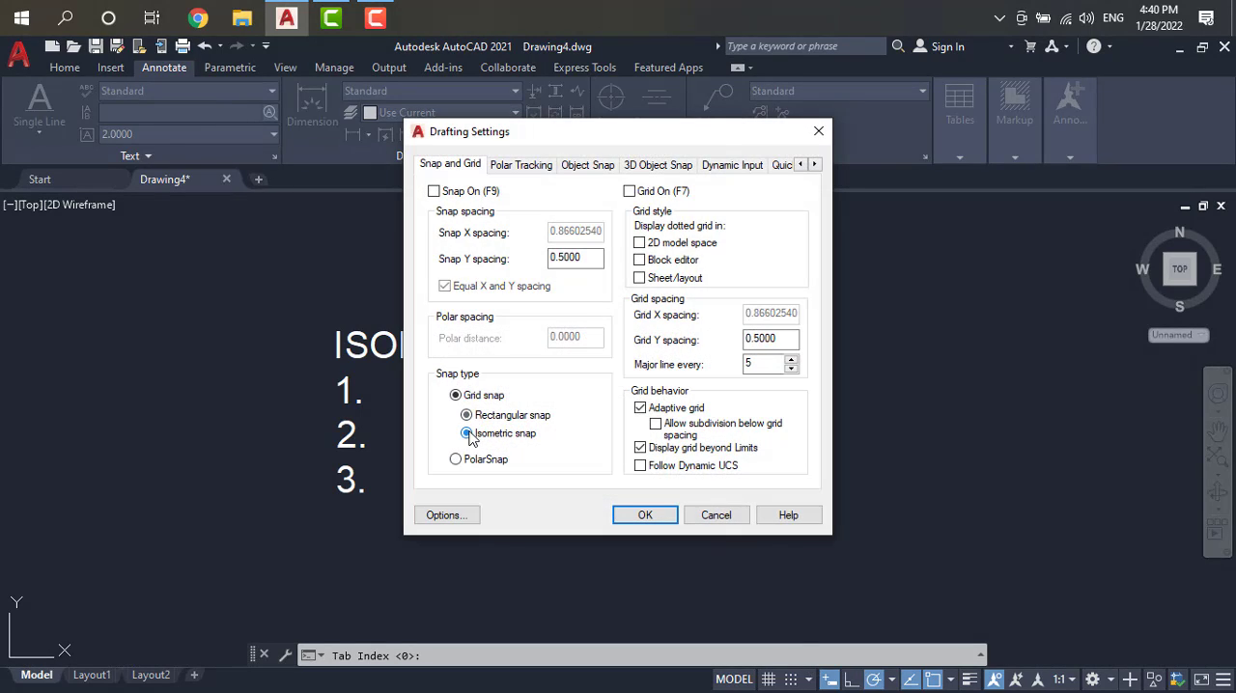
click(645, 514)
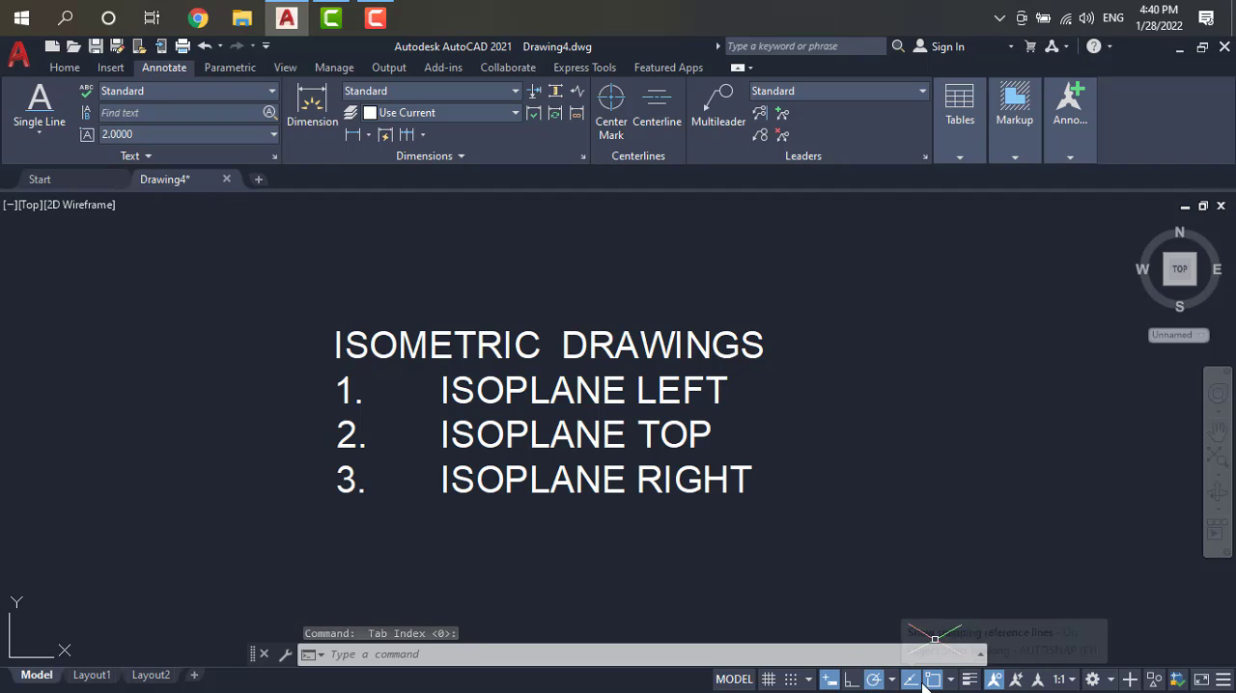
Step: Show the Isometric Drafting toggle in the status bar again, and hide and restore the 2D Object Snap toggle
click(1221, 682)
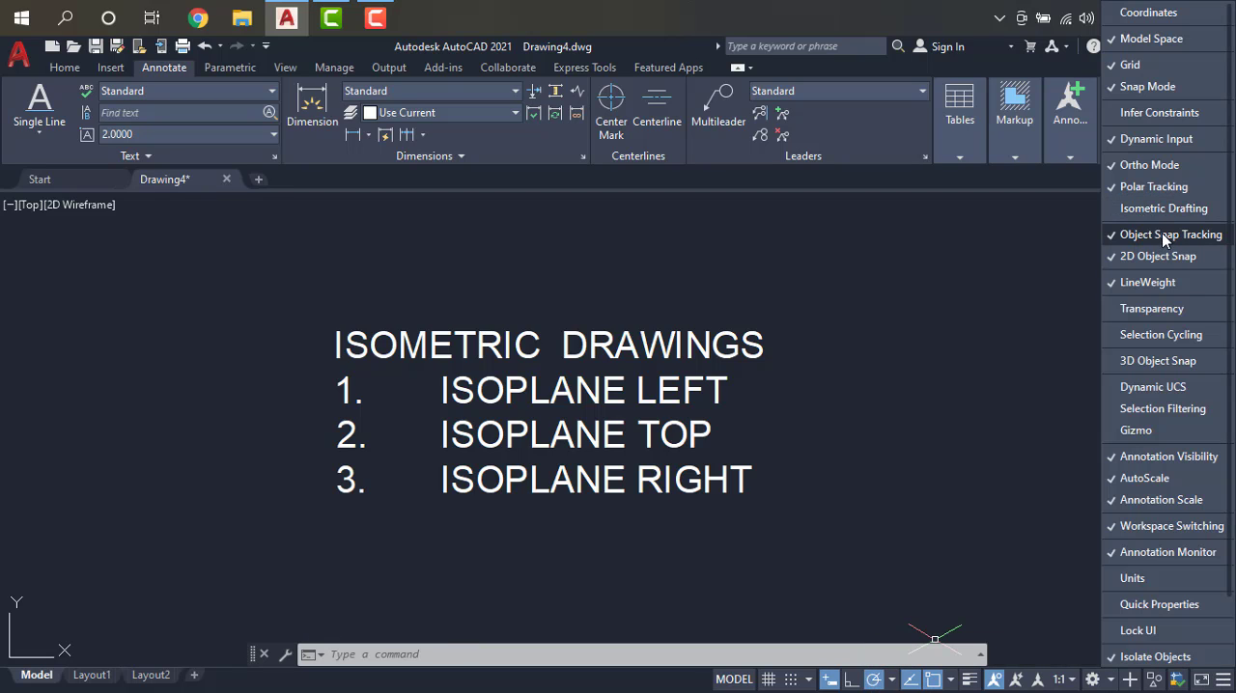
click(1155, 209)
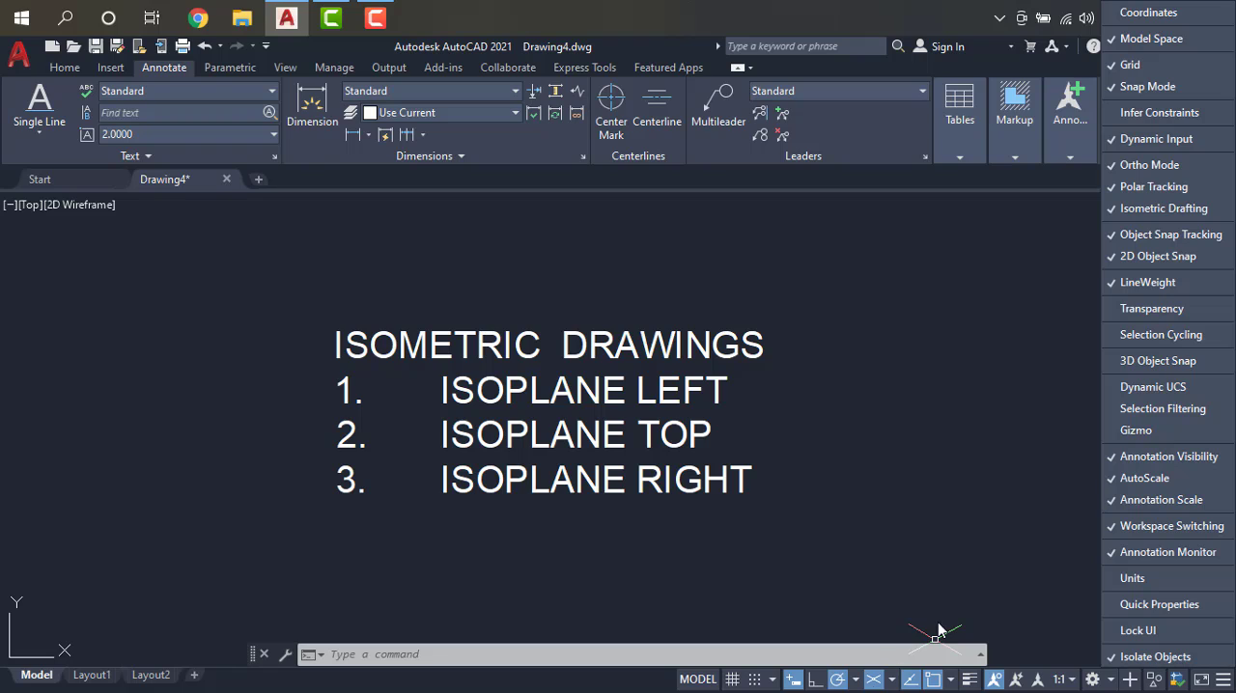
click(1146, 259)
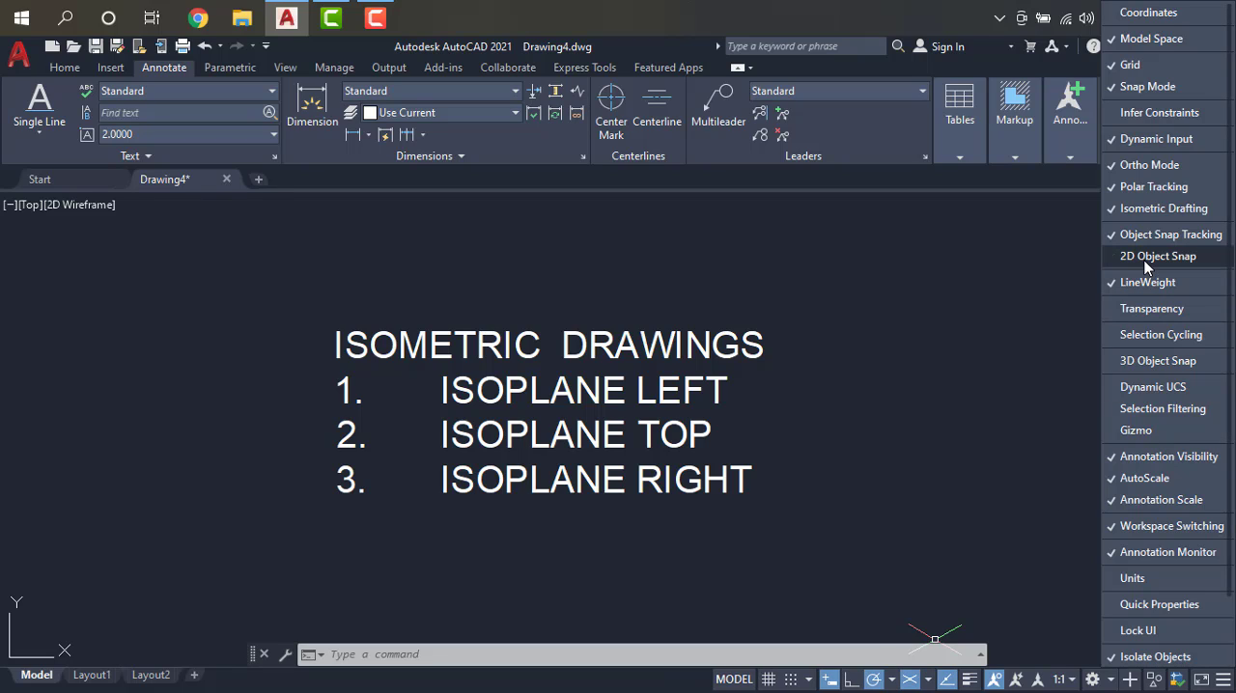
click(1146, 260)
click(1144, 261)
click(1143, 261)
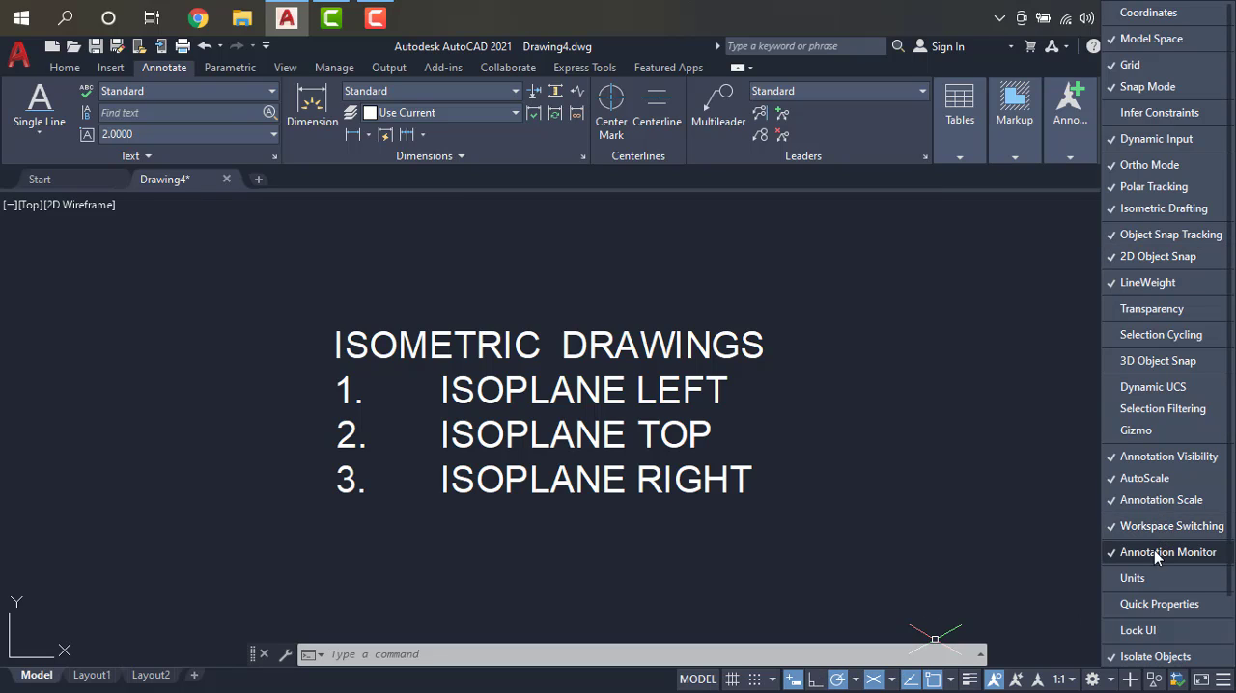
Step: Hide the Dynamic Input toggle from the status bar and show it again
click(1151, 141)
click(1152, 141)
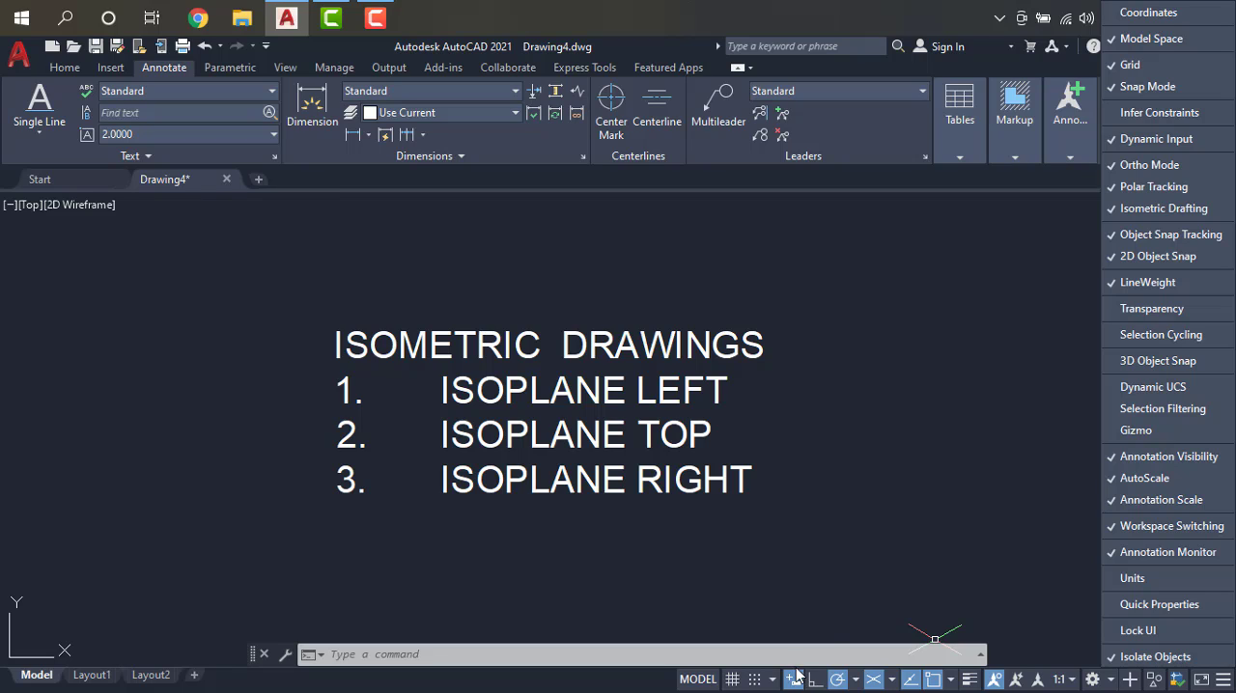
click(1161, 142)
click(1163, 141)
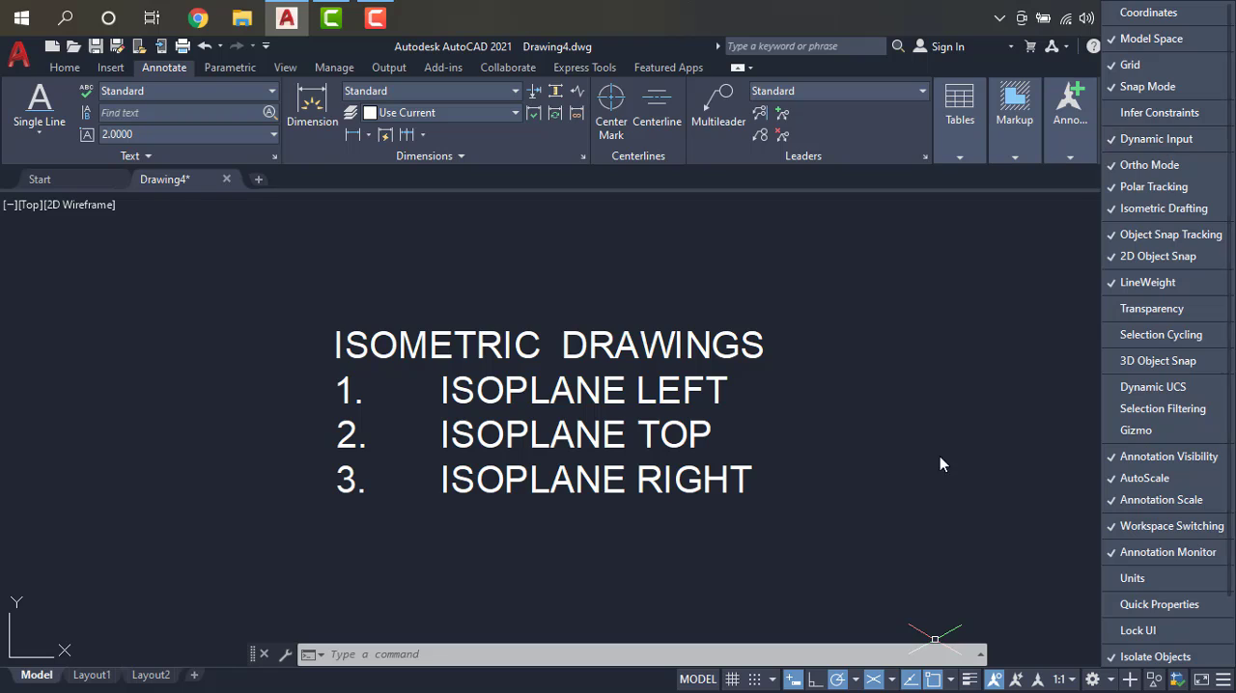
Step: Hide and restore the Polar Tracking toggle in the status bar, and view its list of angle increments
click(1165, 192)
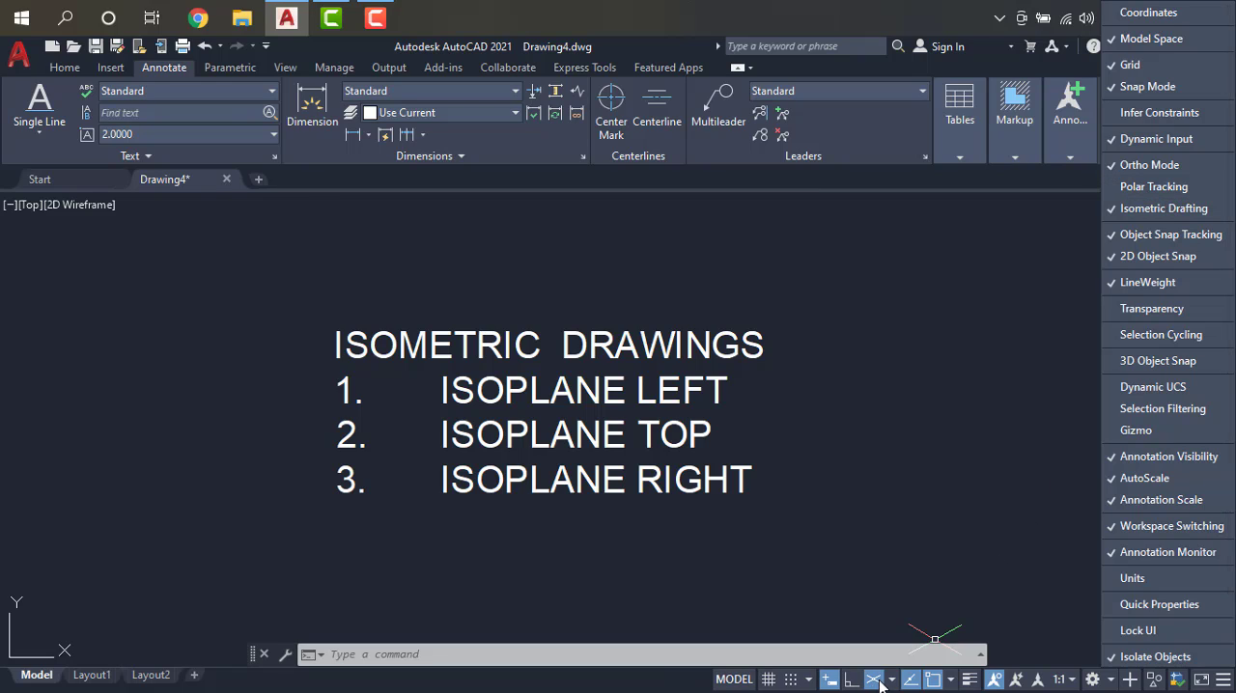
click(1161, 189)
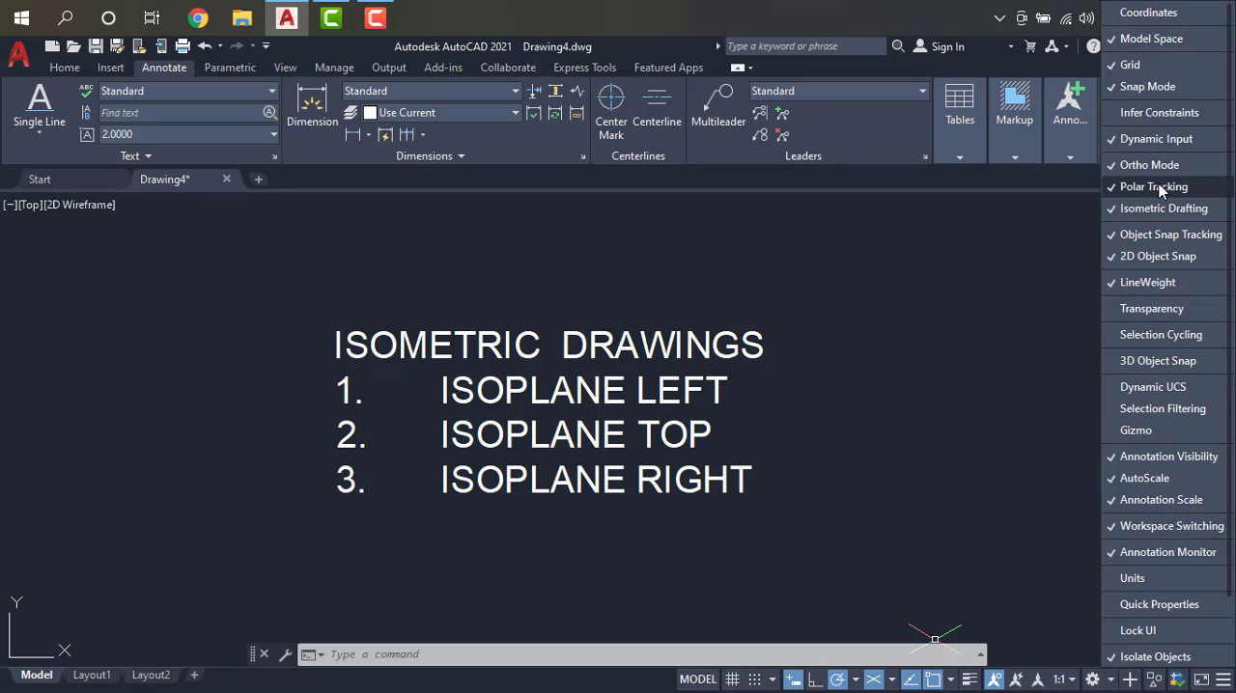
click(854, 681)
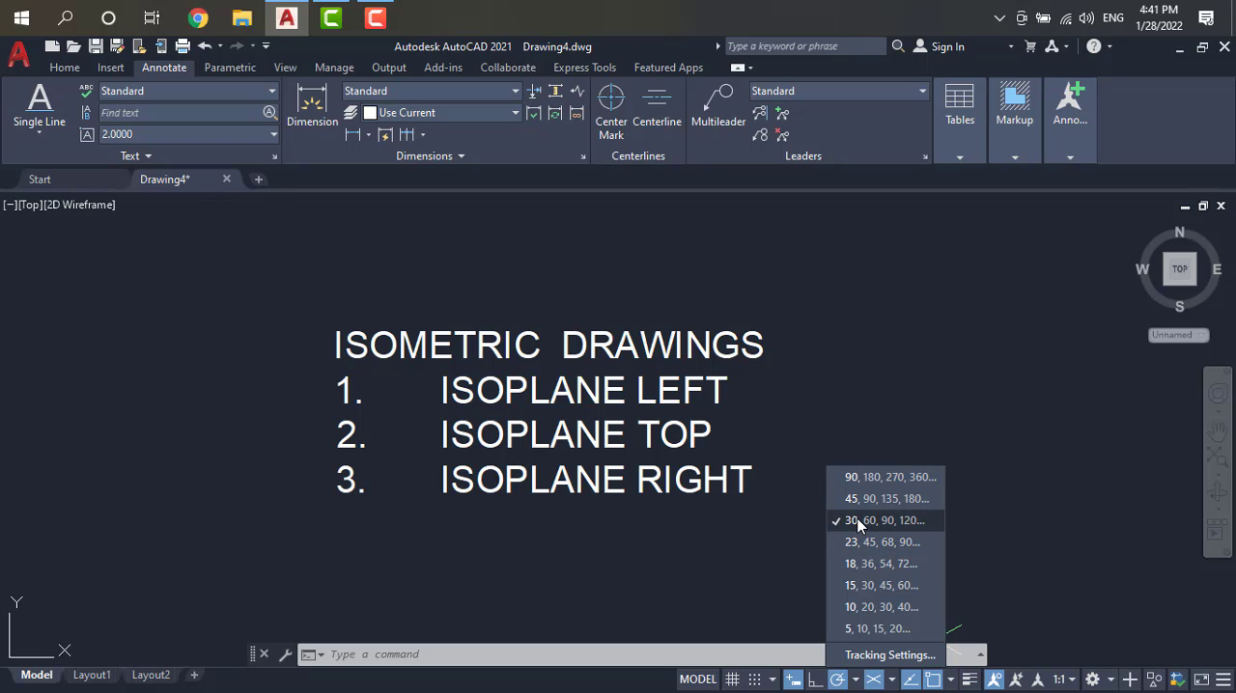
click(1068, 497)
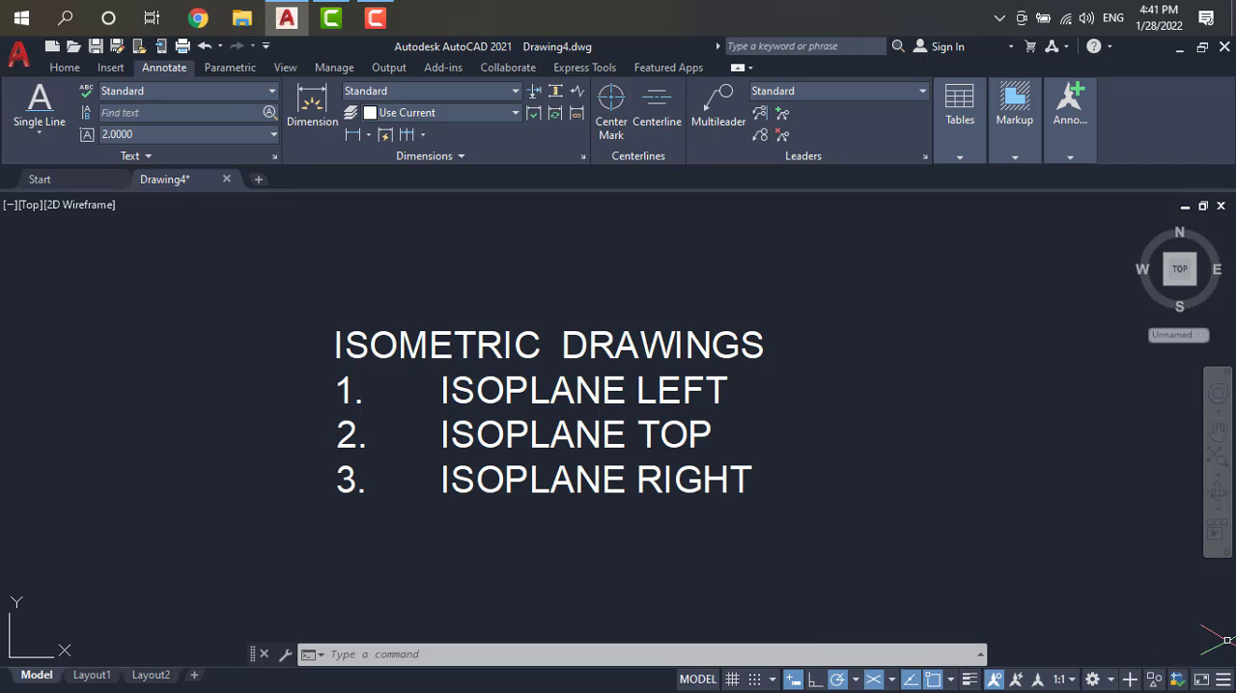
Step: Hide and restore the Grid toggle and the Model Space toggle in the status bar
click(1222, 679)
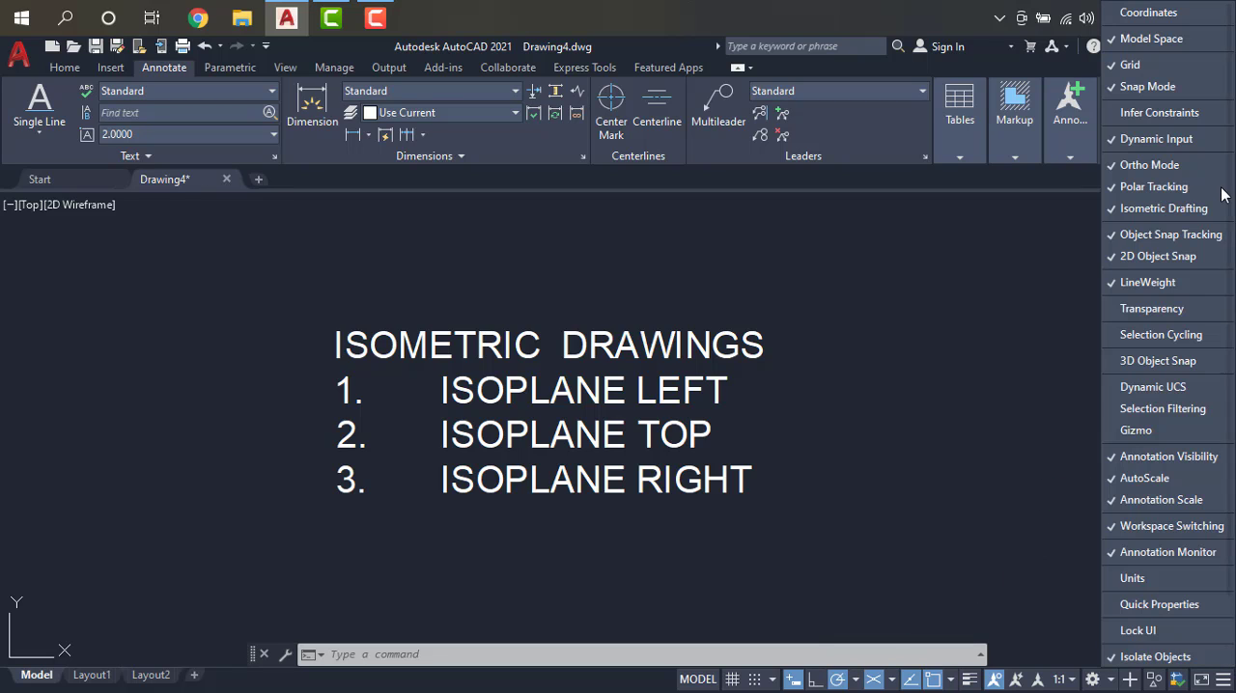
click(1147, 65)
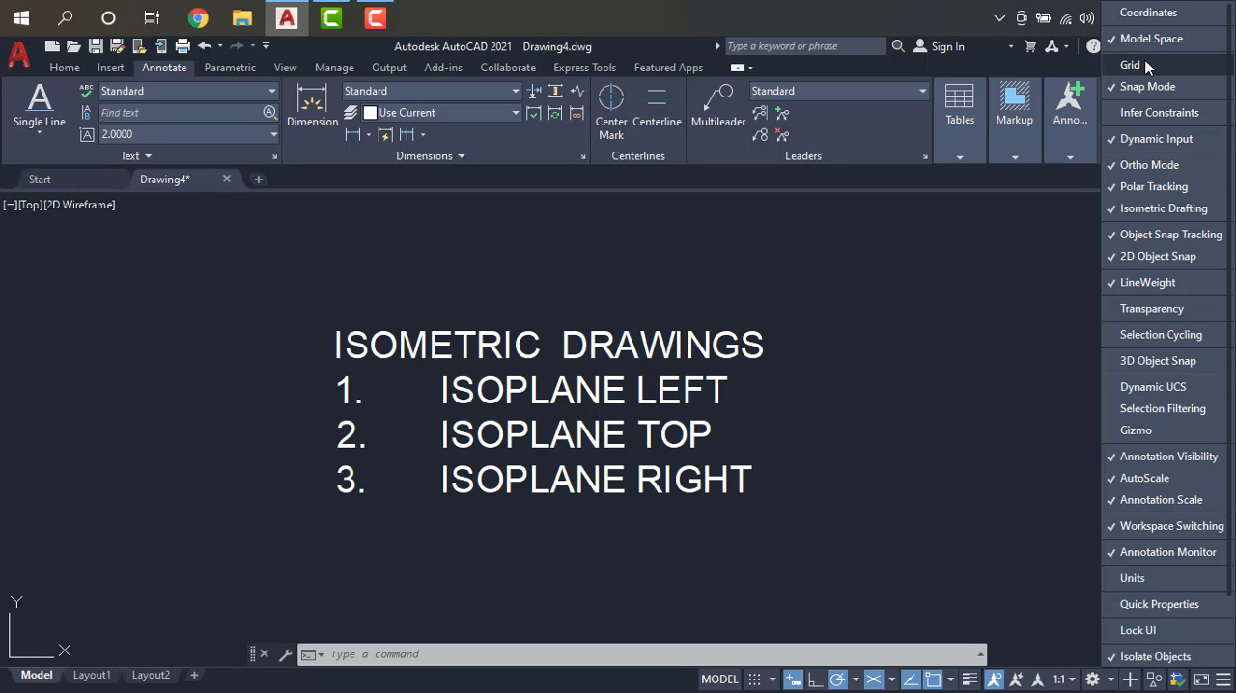
click(1147, 66)
click(1148, 37)
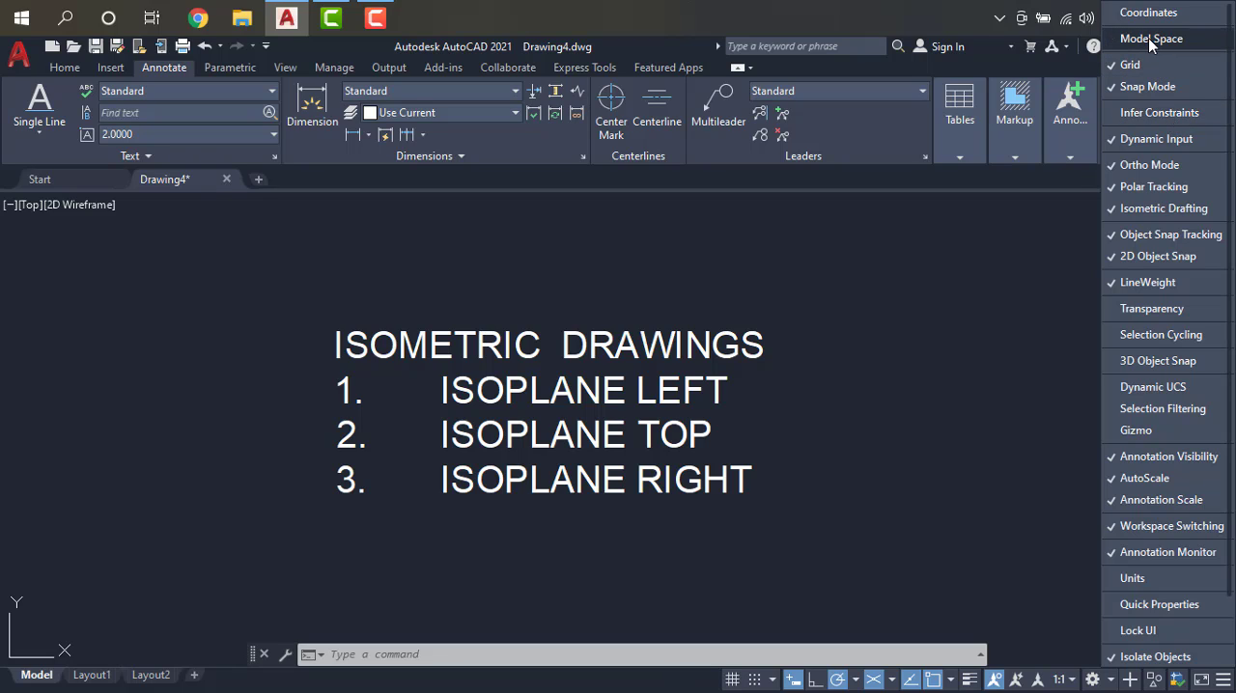
click(1148, 38)
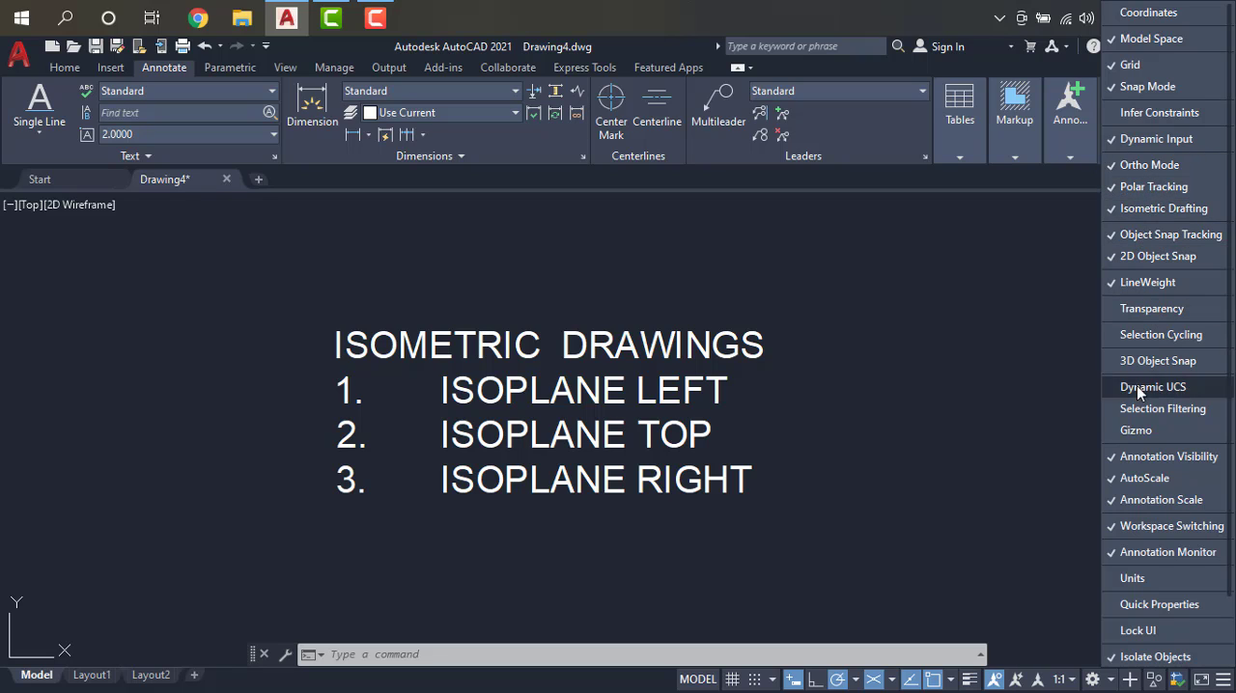
click(849, 498)
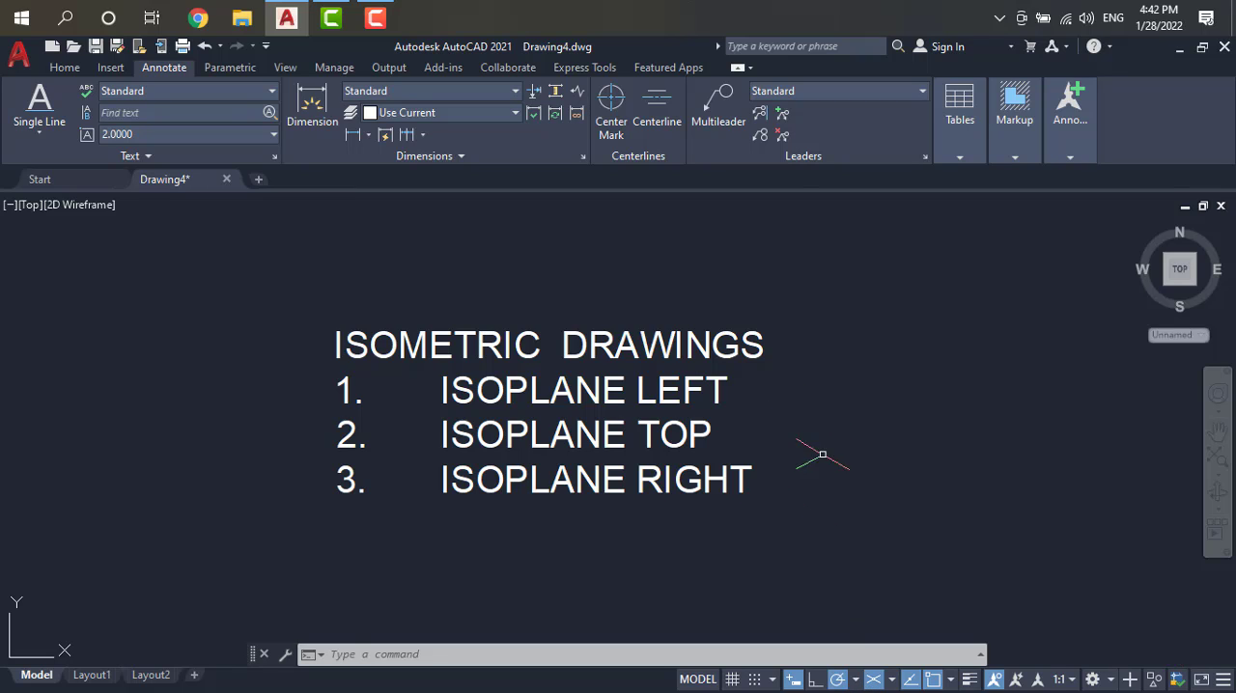
Step: Turn Isometric Drafting off to return to orthographic mode, and turn it back on with Isoplane Top
click(873, 679)
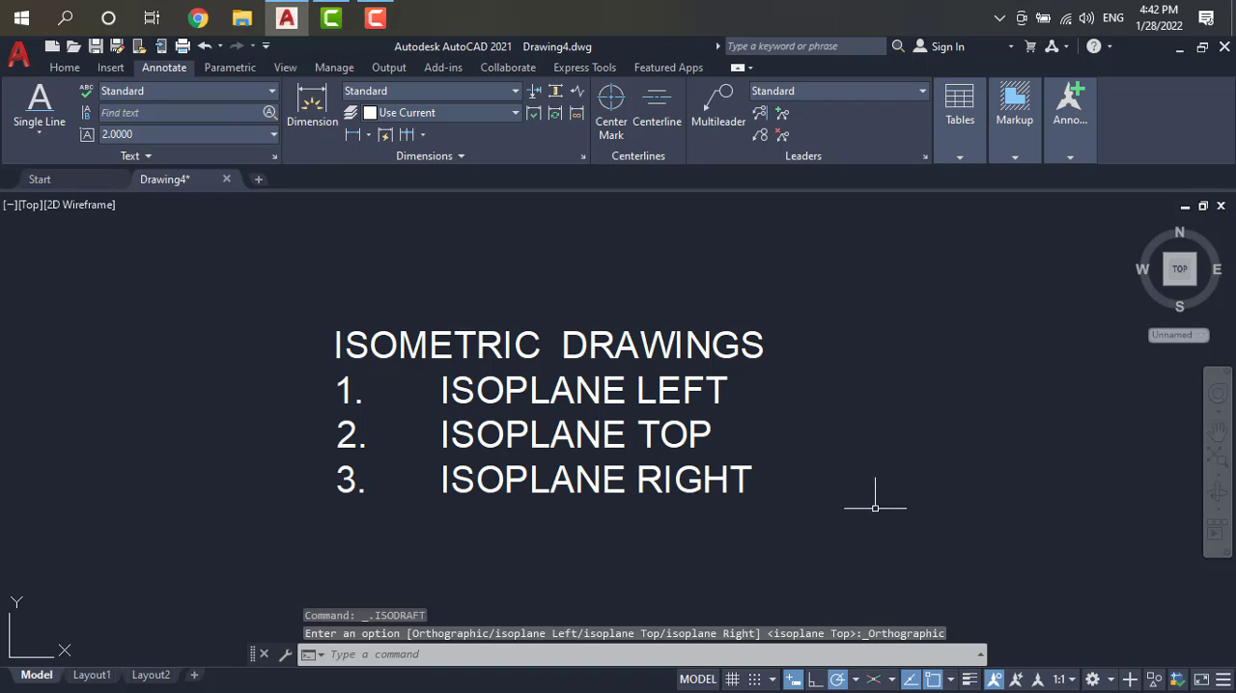
click(872, 679)
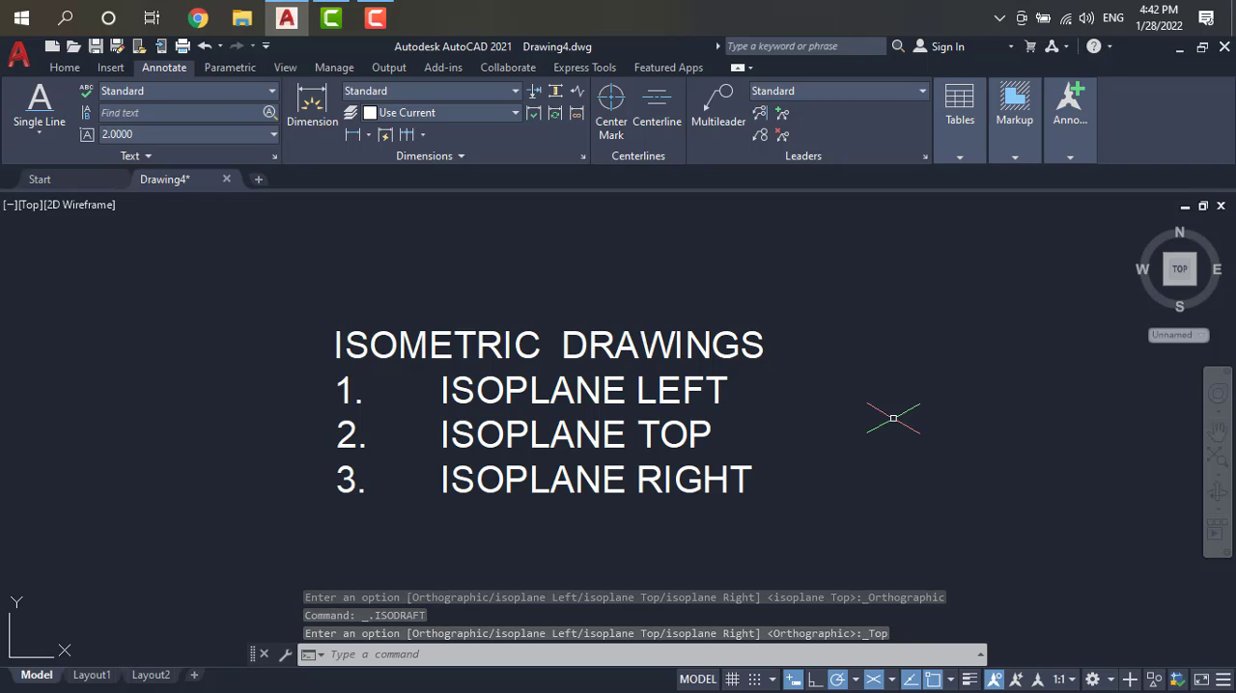
Step: Cycle through the right, left and top isoplanes, finishing on Isoplane Left, and view the list of available isoplanes
key(F5)
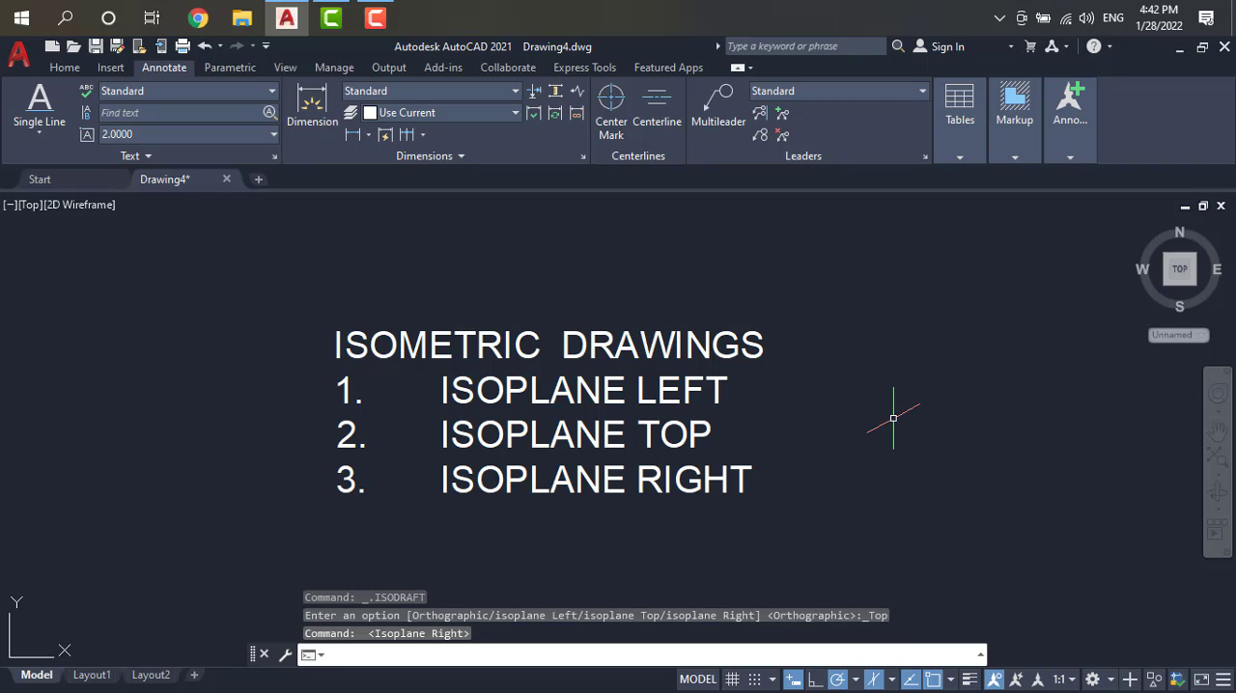
key(F5)
key(F5)
key(F5)
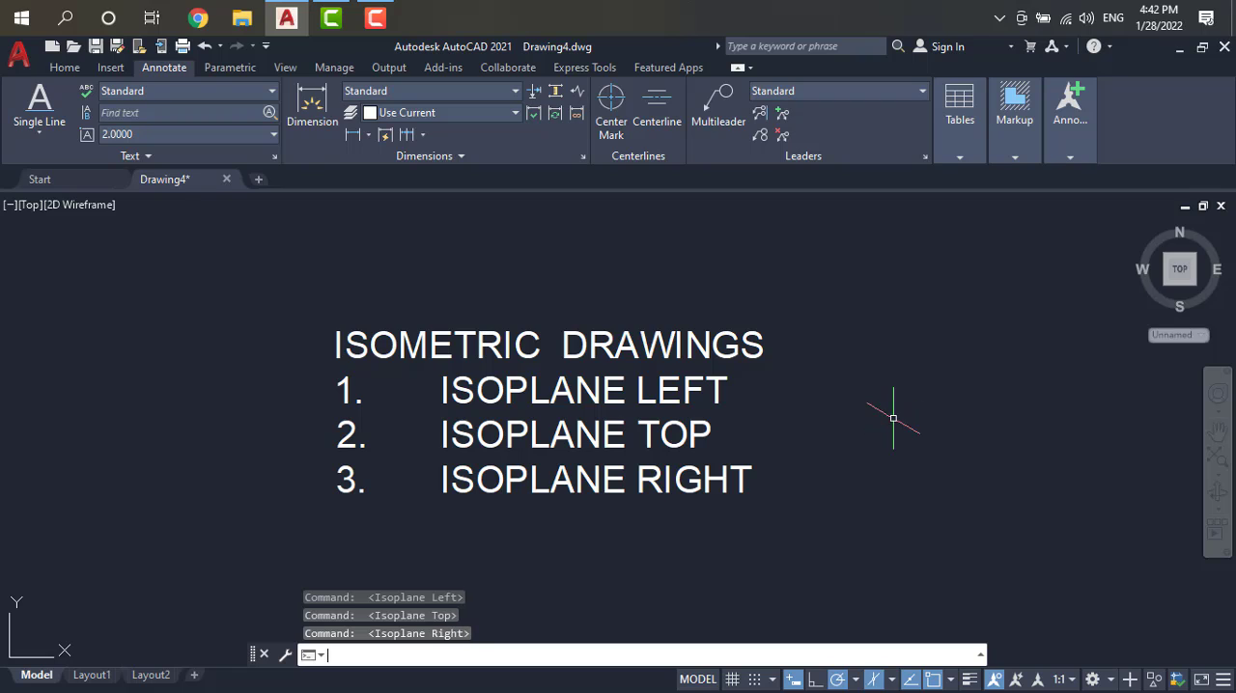
key(F5)
key(F5)
key(F5)
key(F5)
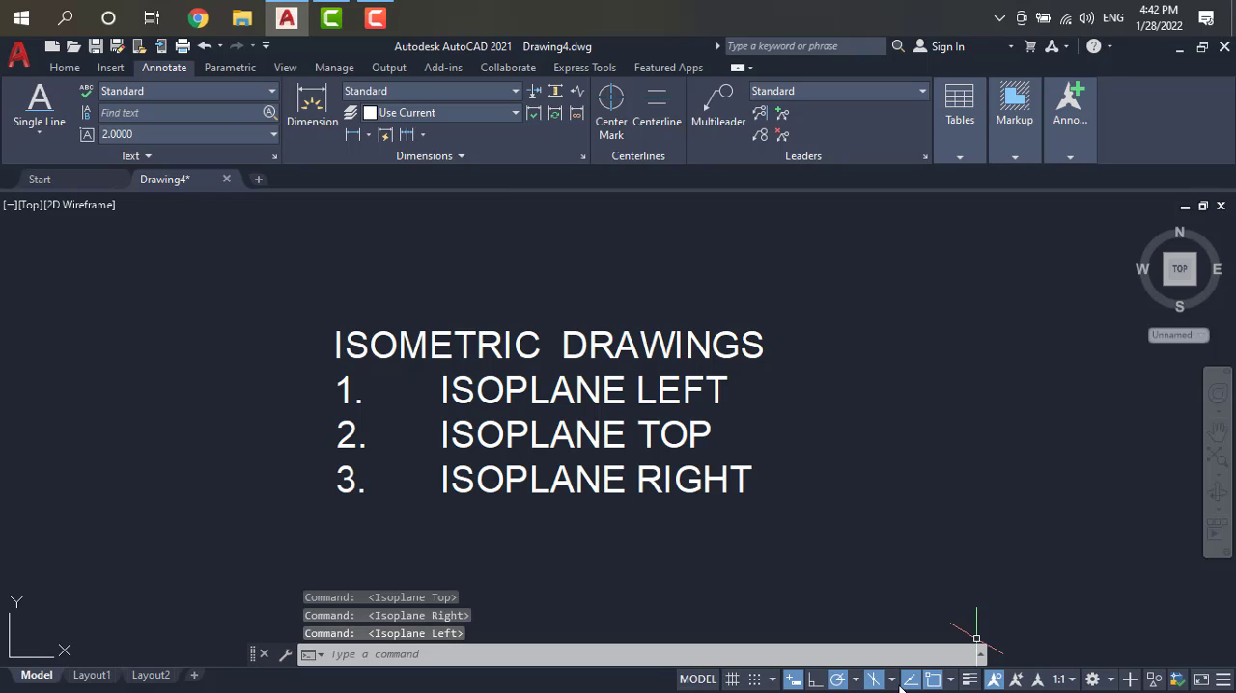
click(891, 680)
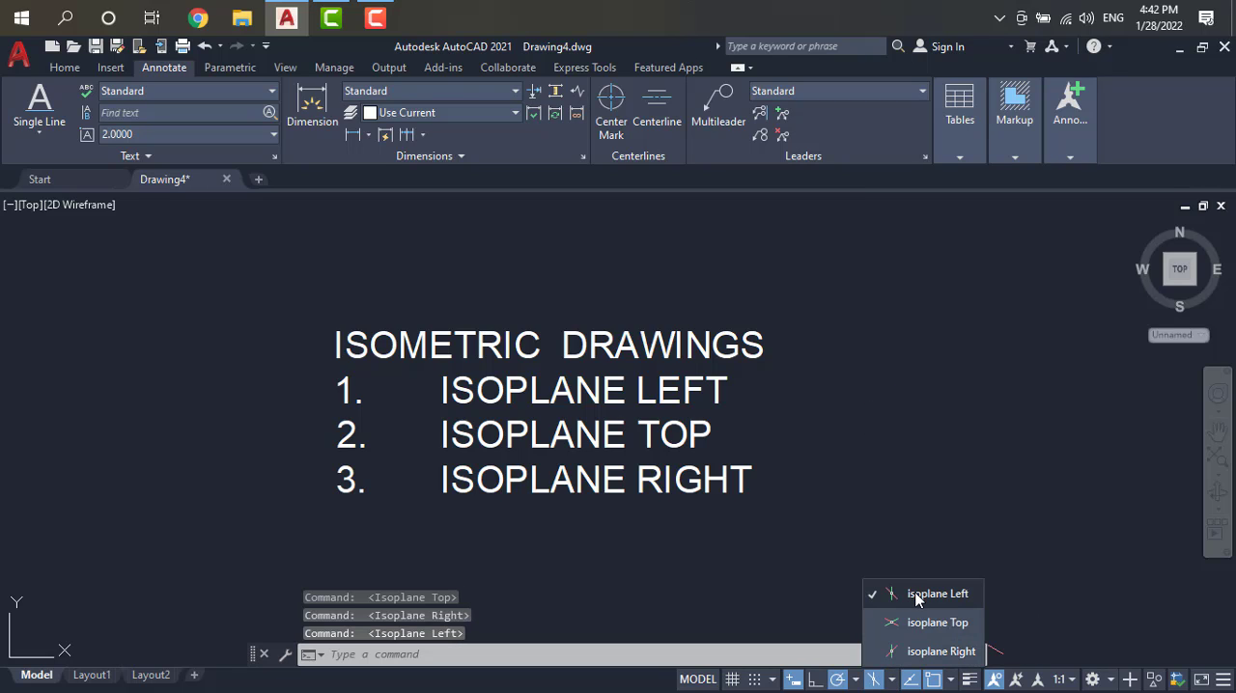